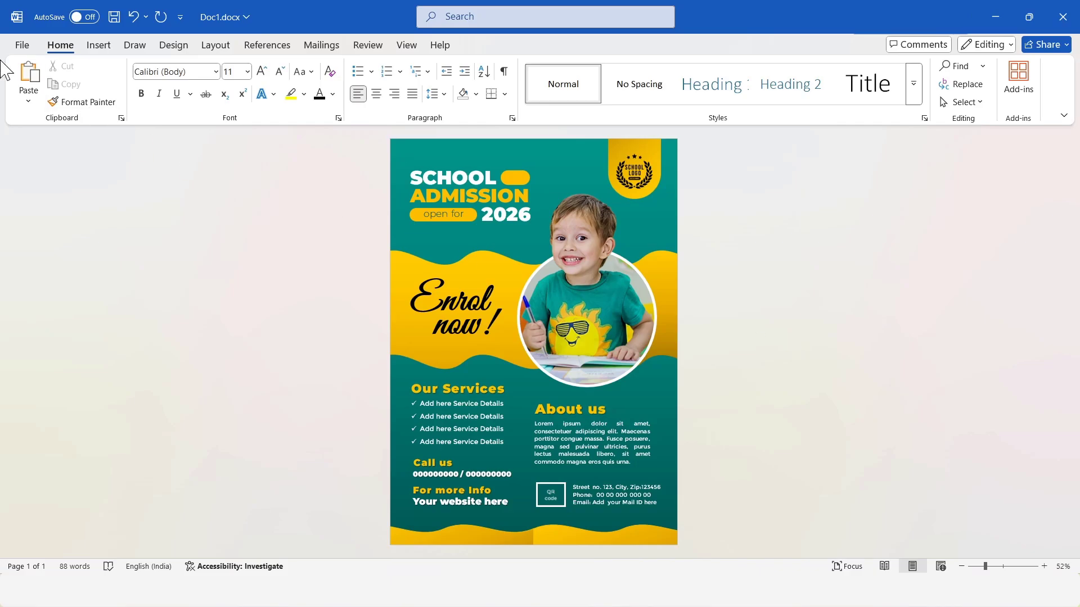
Step: Create a new blank document
{"action": "left_click", "coordinate": [22, 45]}
{"action": "left_click", "coordinate": [41, 112]}
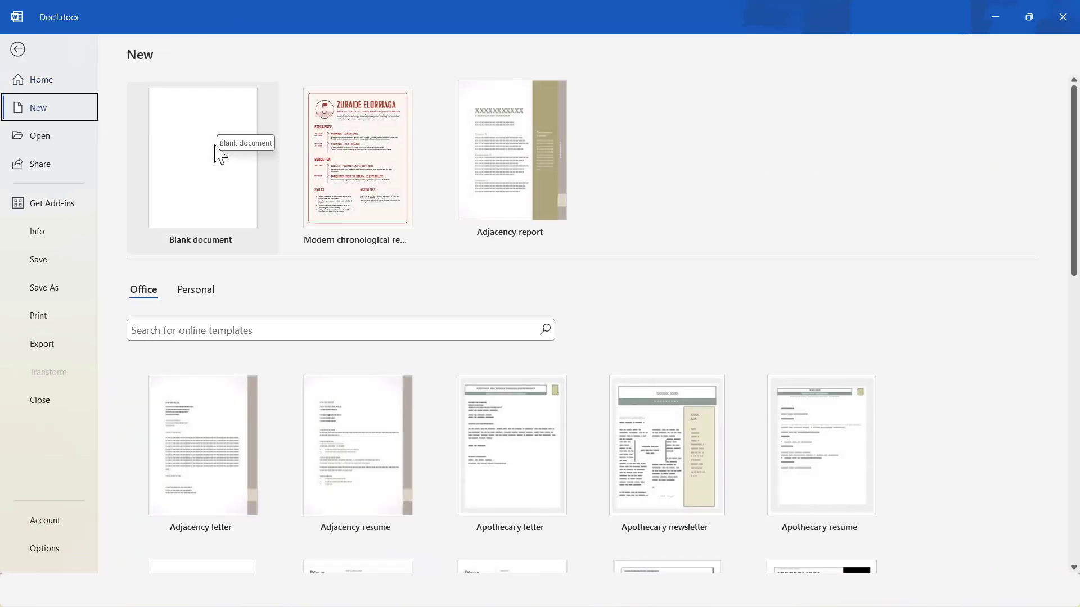
{"action": "left_click", "coordinate": [205, 186]}
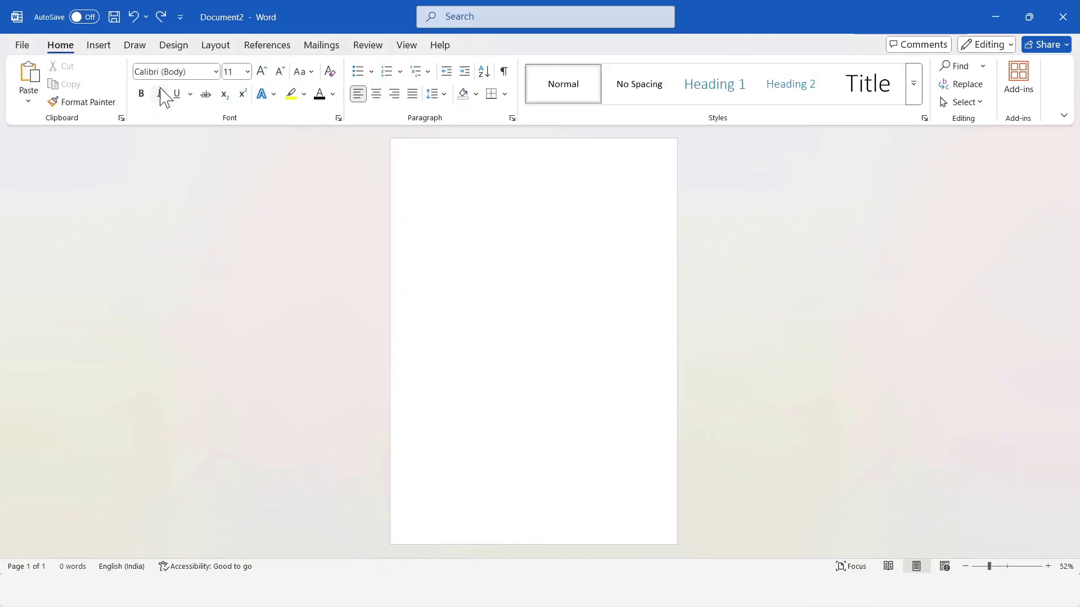
Step: Set the page size to A4 and the page margins to Narrow
{"action": "left_click", "coordinate": [228, 49]}
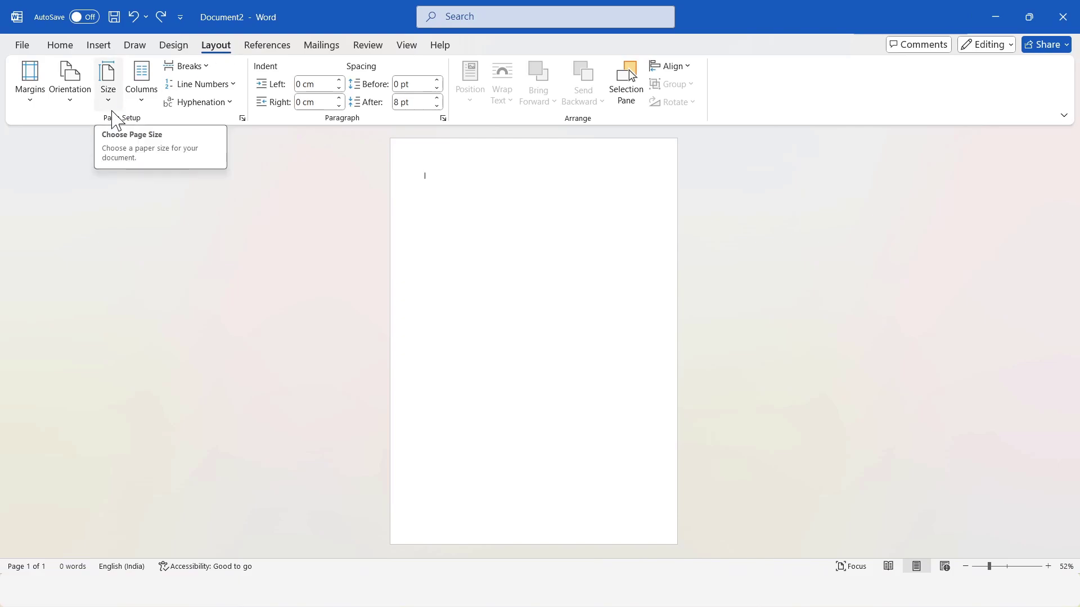
{"action": "left_click", "coordinate": [112, 110]}
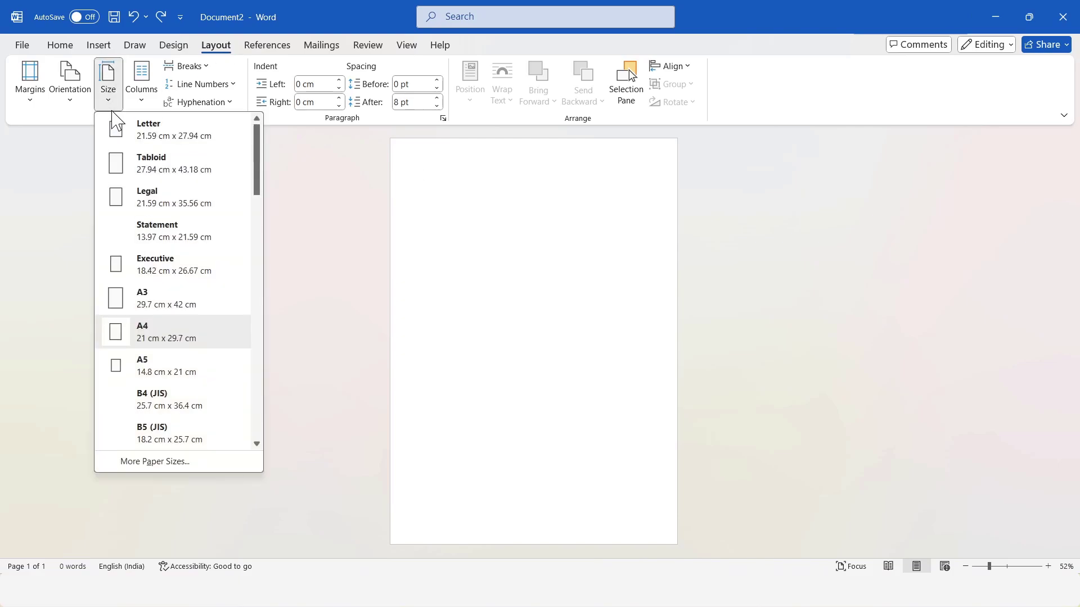
{"action": "left_click", "coordinate": [221, 337]}
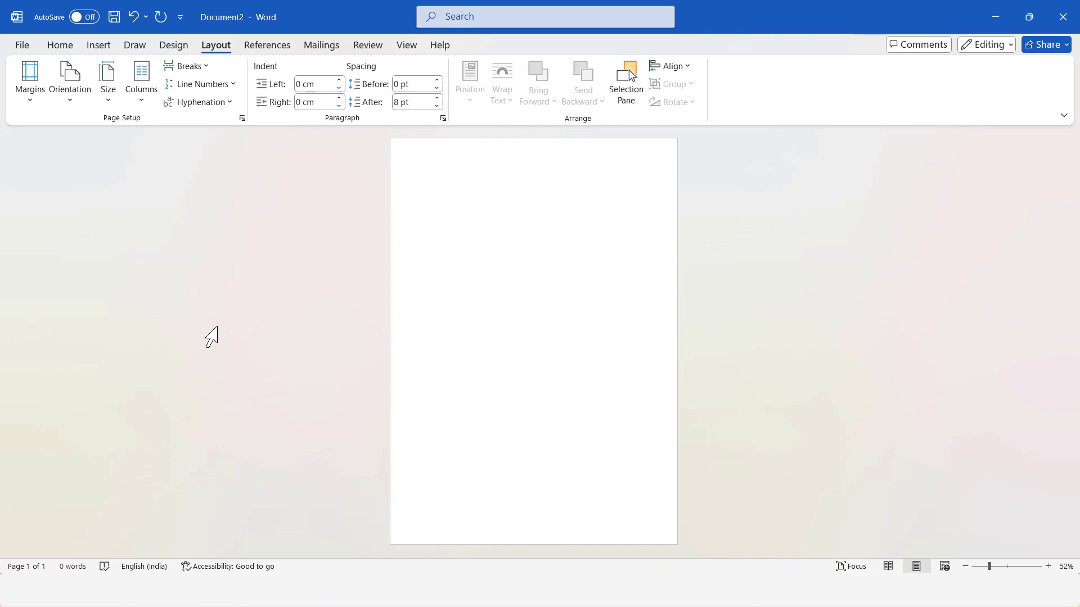
{"action": "left_click", "coordinate": [30, 99]}
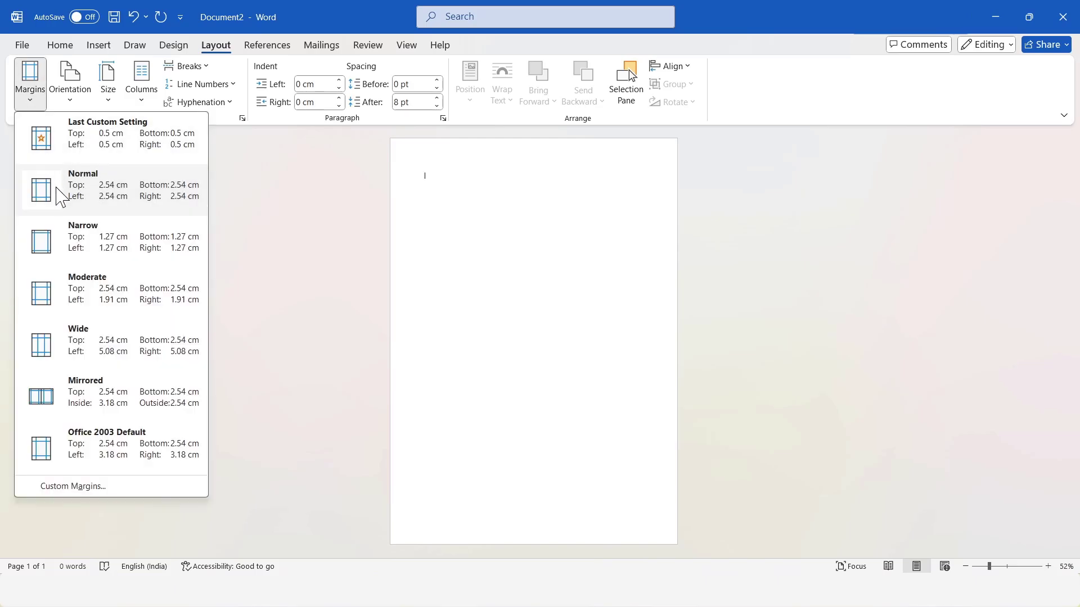
{"action": "left_click", "coordinate": [58, 248]}
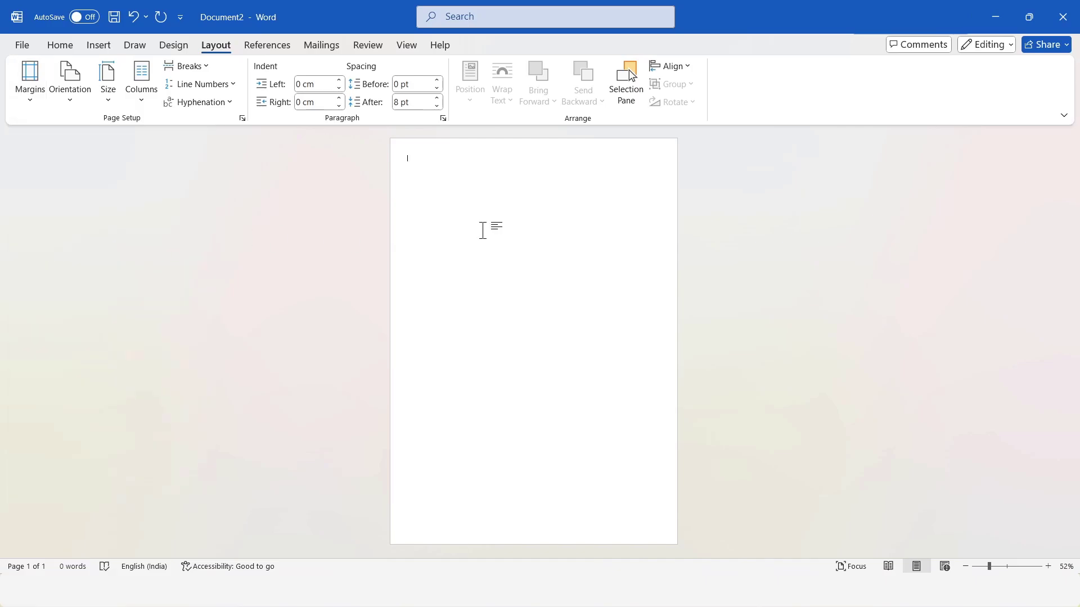
Step: Draw a rectangle covering the whole page, about 29.6 cm high and 21.2 cm wide
{"action": "left_click", "coordinate": [102, 45]}
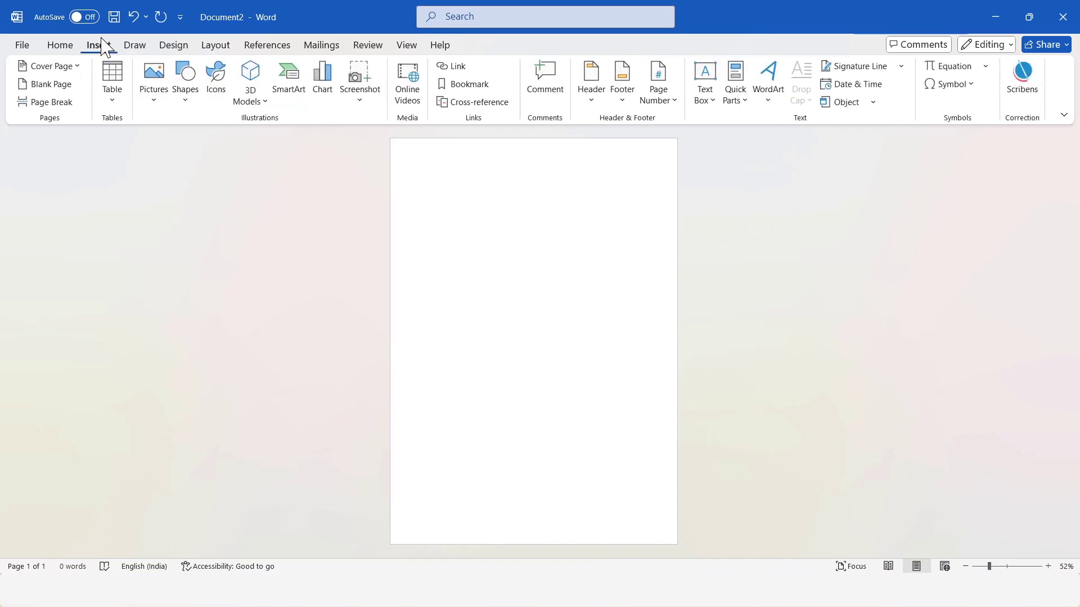
{"action": "left_click", "coordinate": [181, 106]}
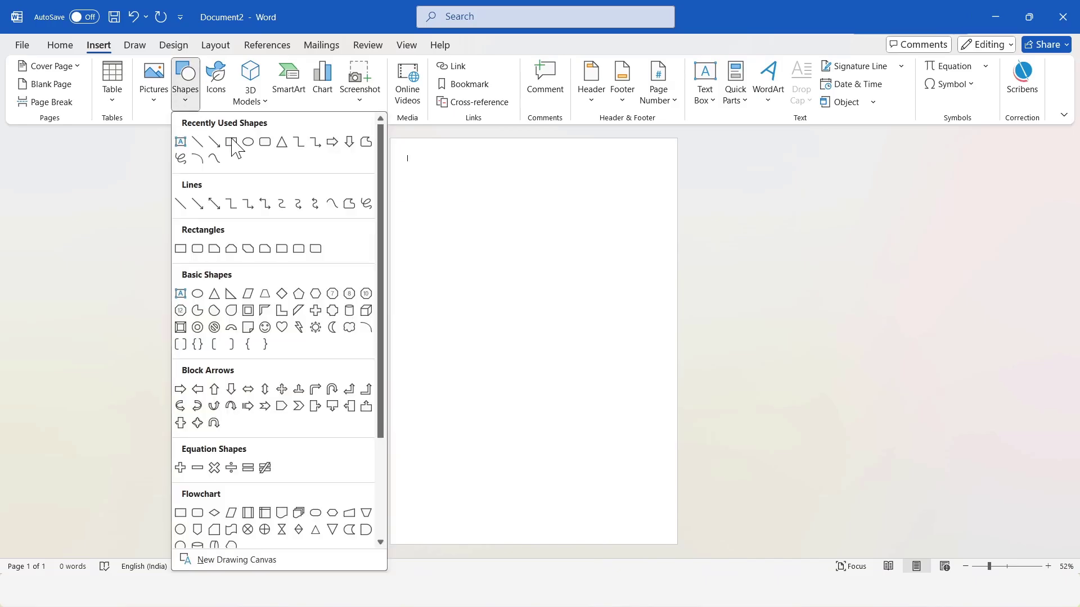
{"action": "left_click", "coordinate": [181, 250]}
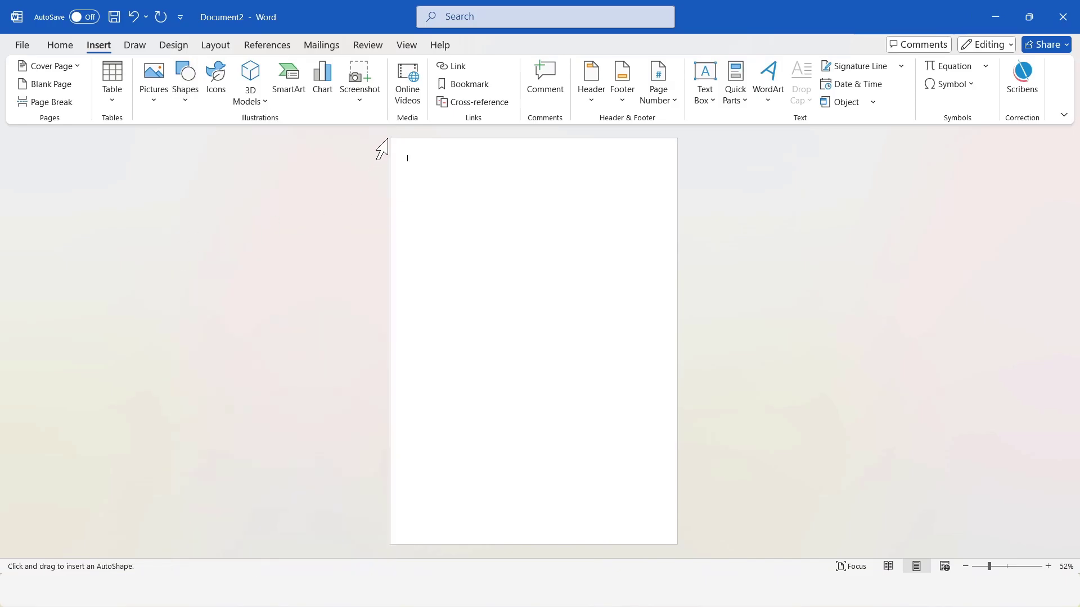
{"action": "left_click_drag", "start_coordinate": [390, 141], "coordinate": [678, 544]}
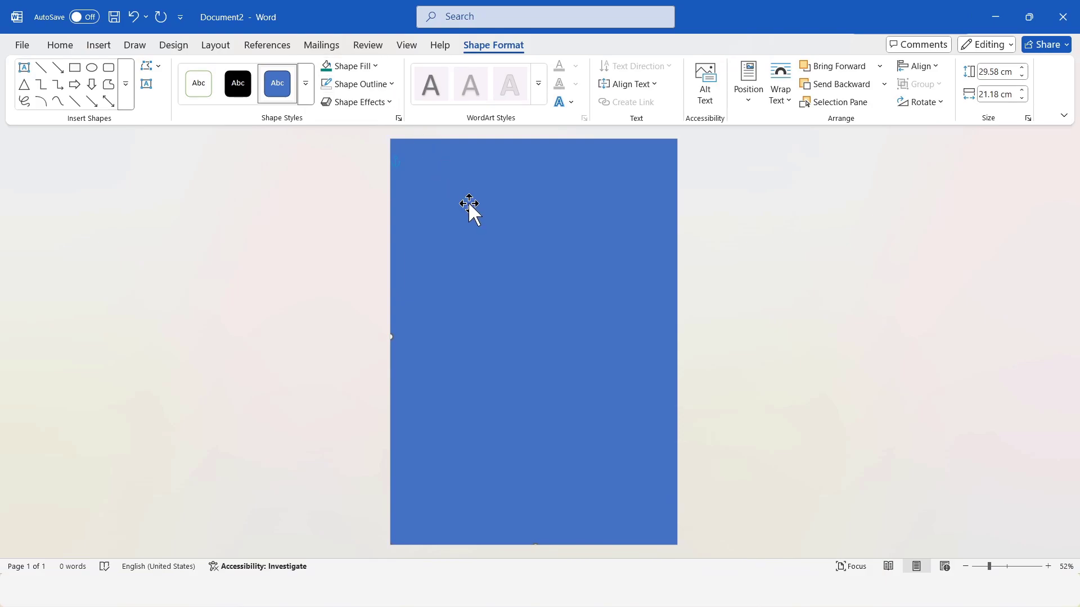
Step: Fill the full-page rectangle with the recently used teal colour
{"action": "left_click", "coordinate": [360, 67]}
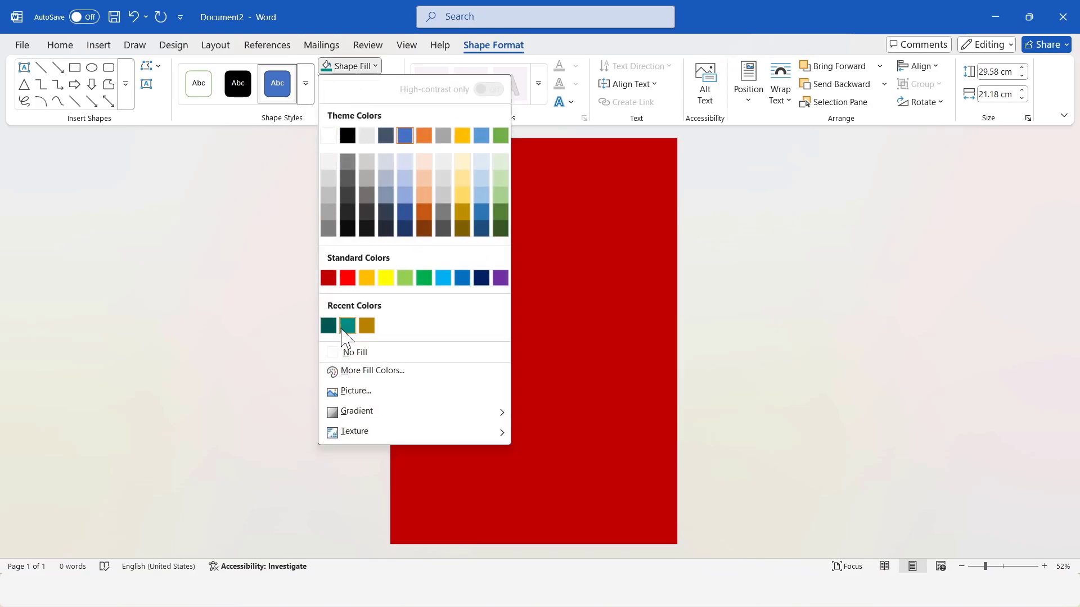
{"action": "left_click", "coordinate": [348, 326]}
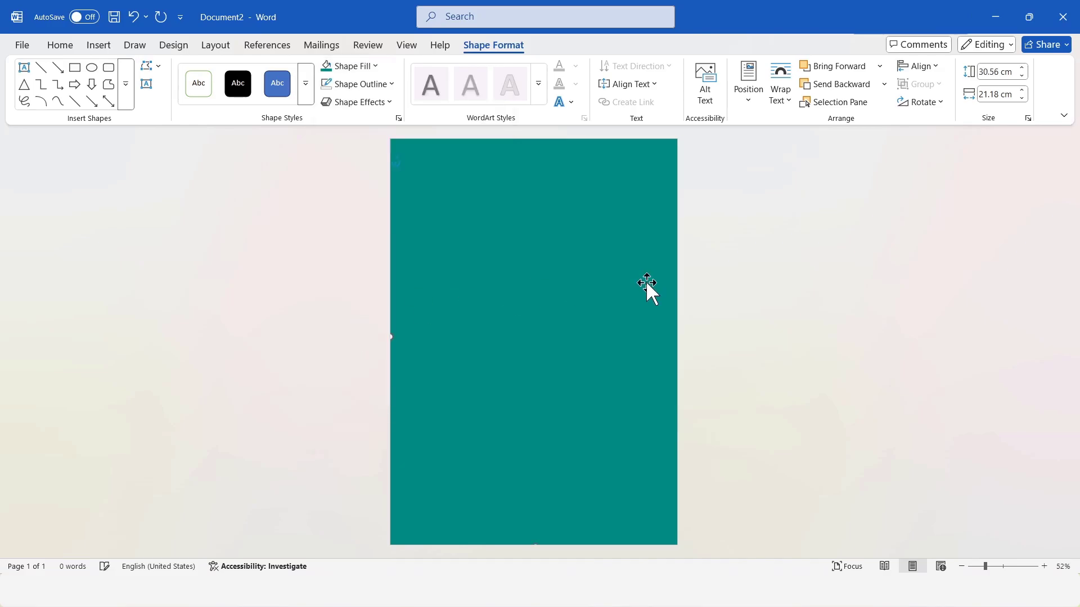
{"action": "left_click", "coordinate": [811, 281]}
Step: Apply a dark-variation linear gradient to the page rectangle, running from lighter teal at the top to dark teal at the bottom
{"action": "left_click", "coordinate": [505, 271]}
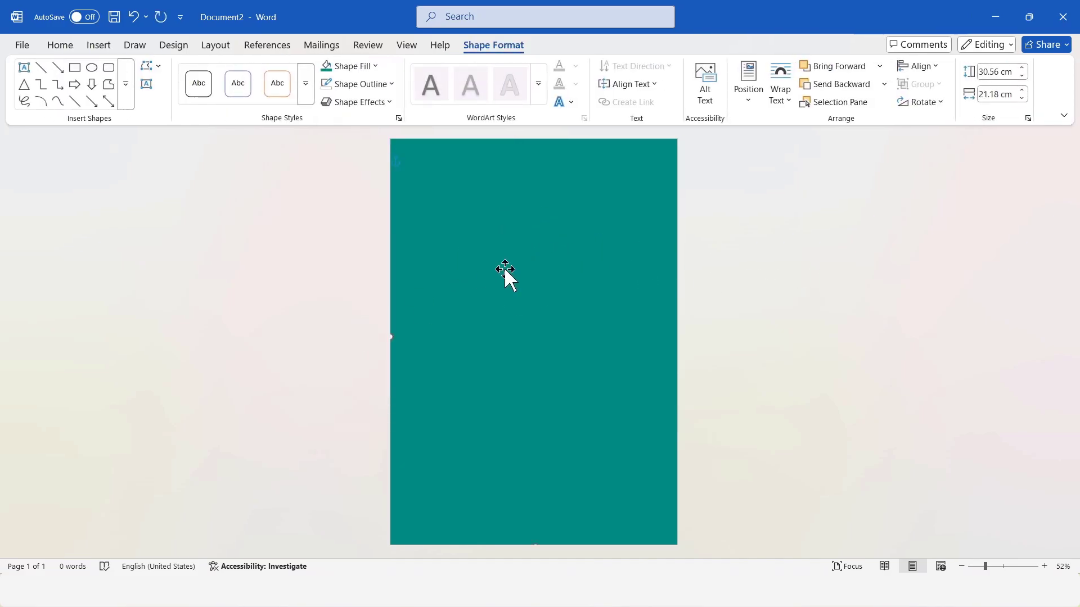
{"action": "left_click", "coordinate": [375, 67]}
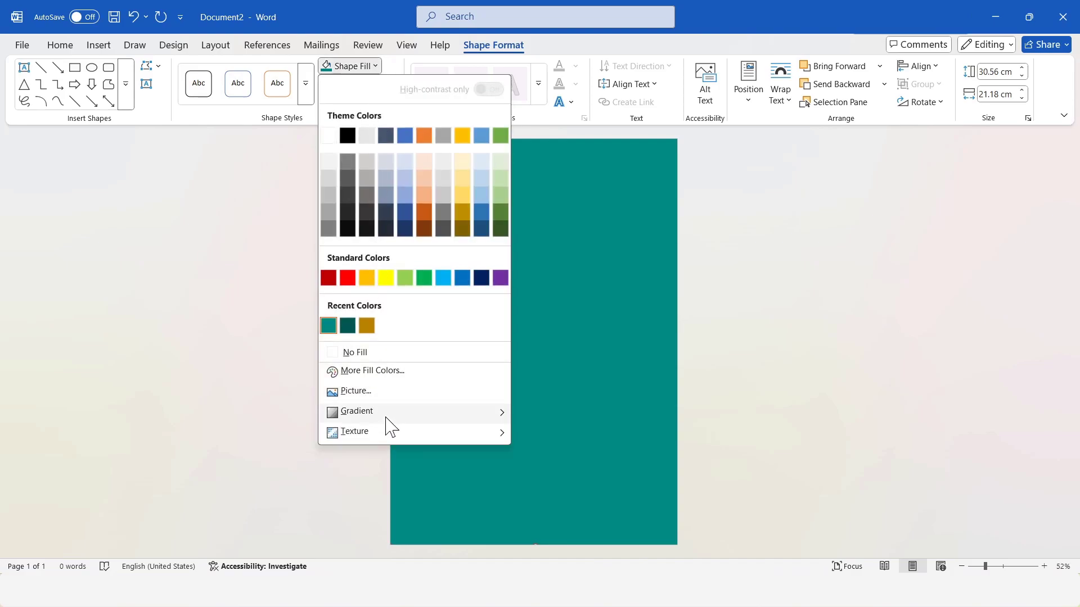
{"action": "mouse_move", "coordinate": [386, 418]}
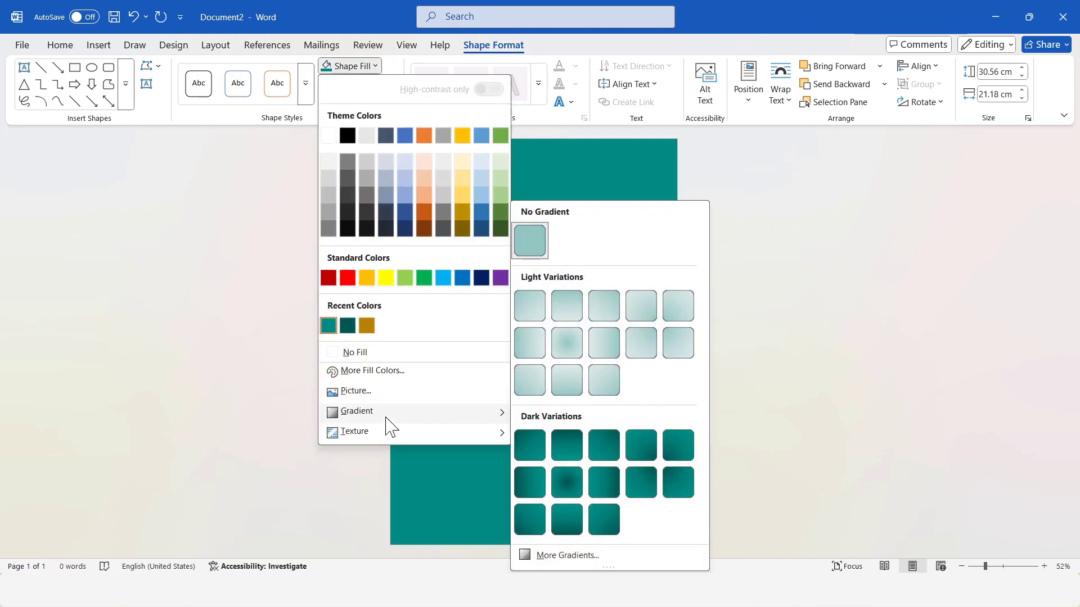
{"action": "left_click", "coordinate": [565, 520]}
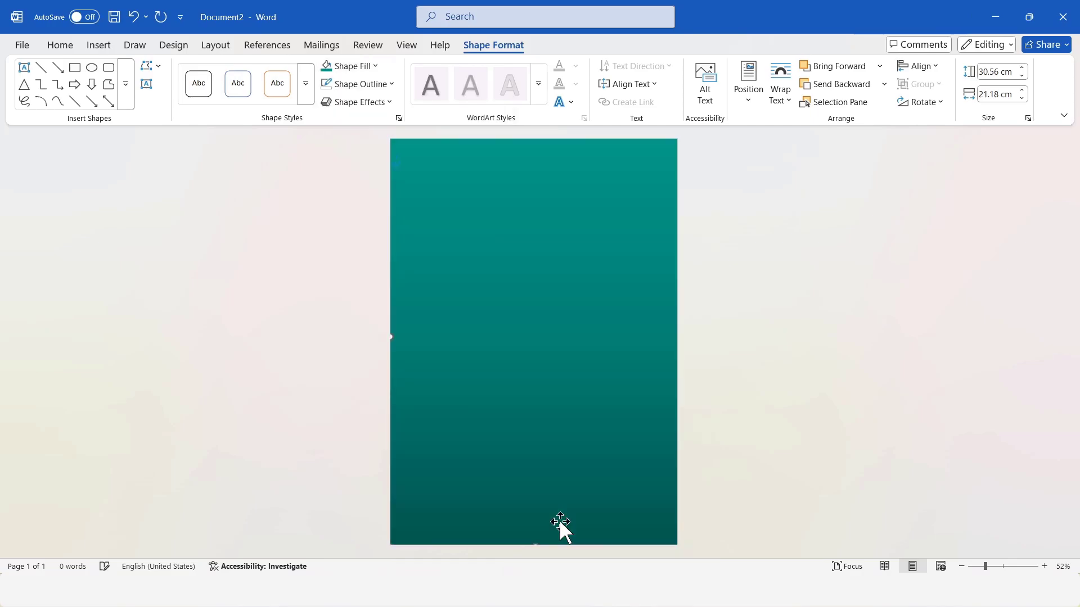
{"action": "left_click", "coordinate": [790, 298]}
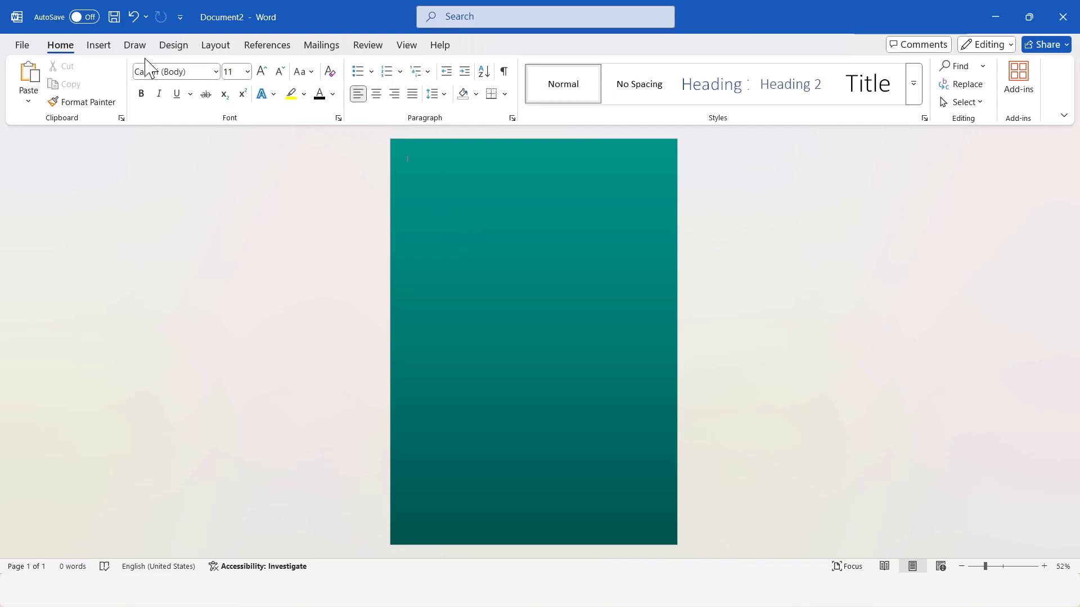
Step: Draw a Double Wave shape about 8.3 cm high and 15.6 cm wide from the page's left edge, across its upper-middle area
{"action": "left_click", "coordinate": [101, 47]}
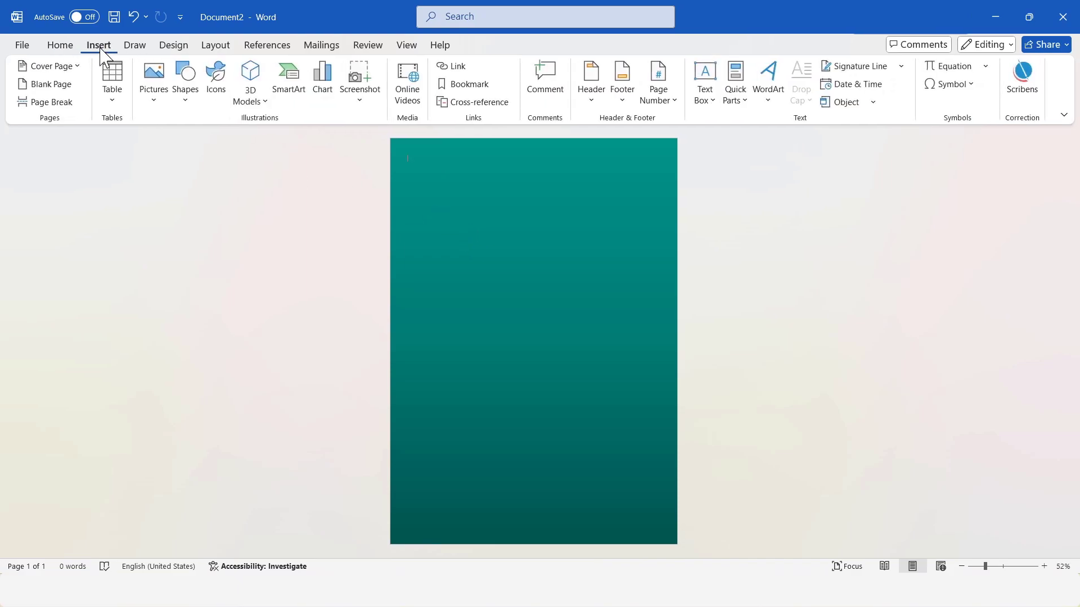
{"action": "left_click", "coordinate": [185, 111]}
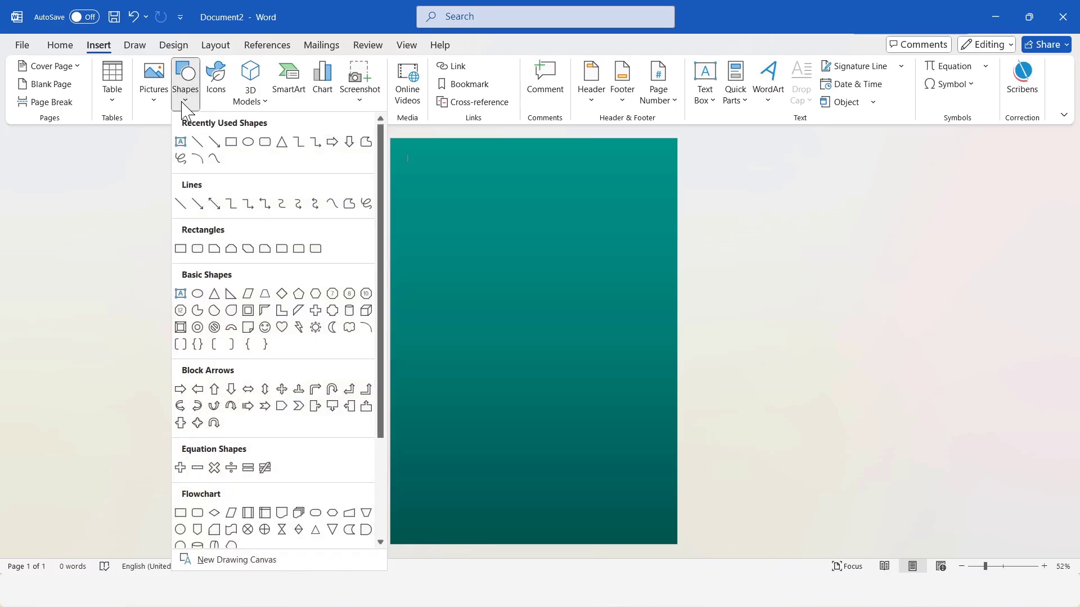
{"action": "scroll", "coordinate": [315, 506], "scroll_direction": "down", "scroll_amount": 2}
{"action": "scroll", "coordinate": [335, 532], "scroll_direction": "down", "scroll_amount": 1}
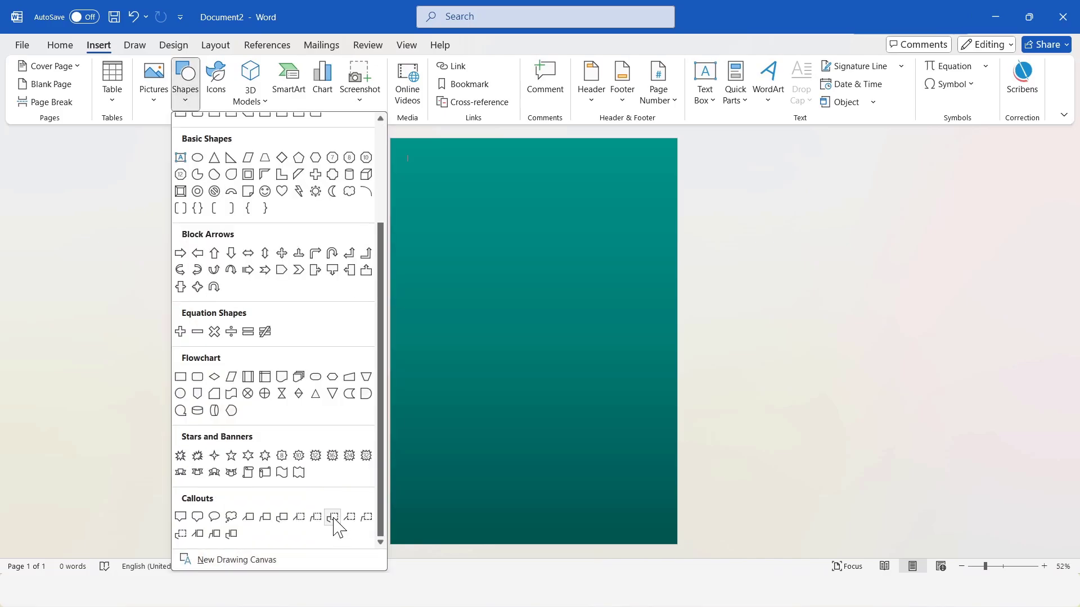
{"action": "left_click", "coordinate": [299, 472]}
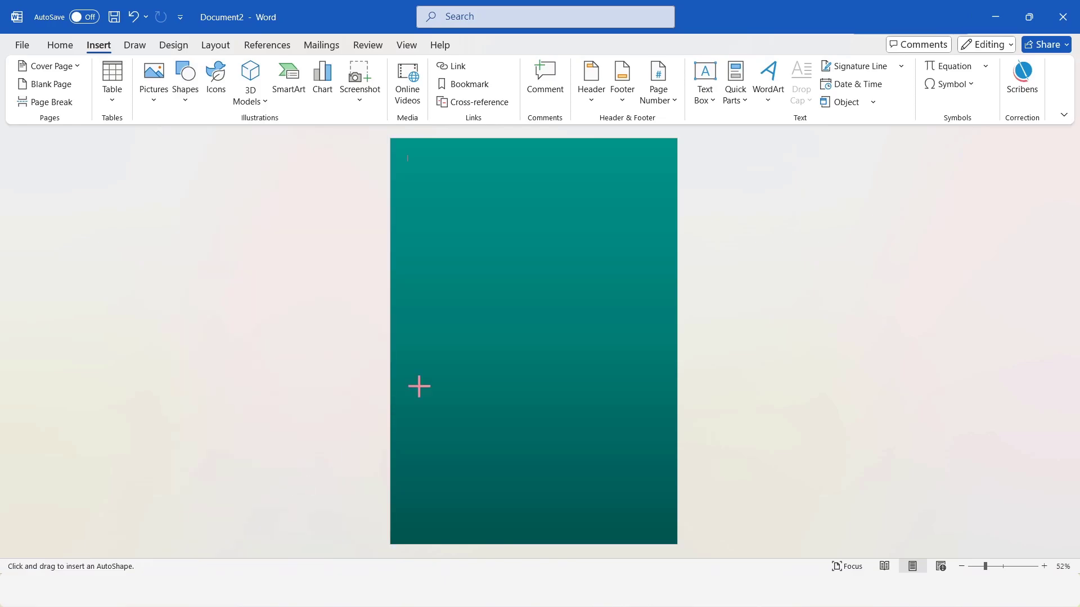
{"action": "left_click_drag", "start_coordinate": [391, 235], "coordinate": [605, 347]}
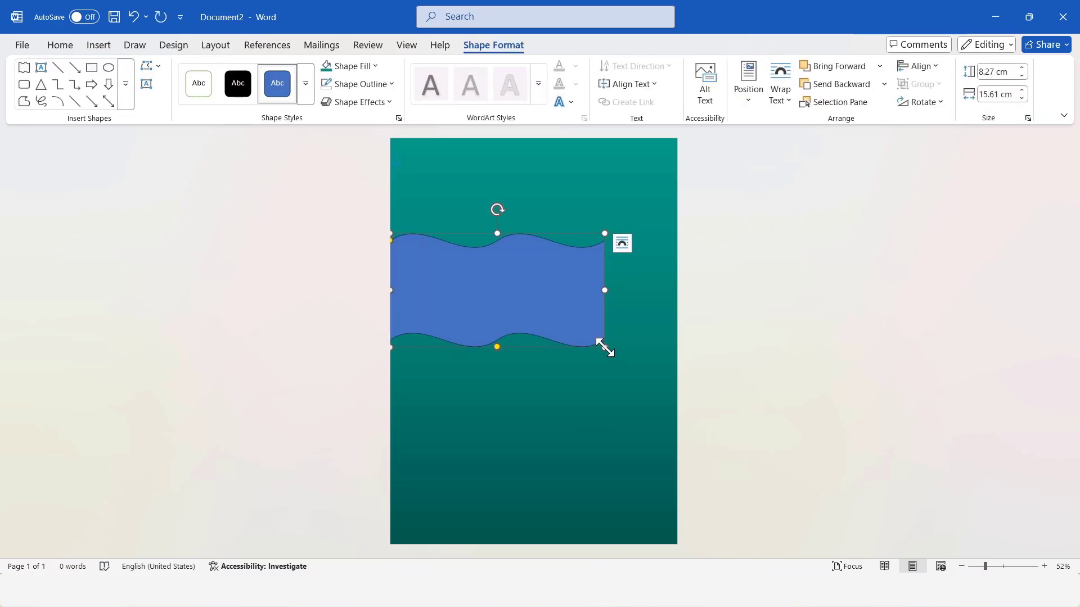
Step: Fill the wave shape with the standard golden-yellow colour and remove its outline
{"action": "left_click", "coordinate": [360, 66]}
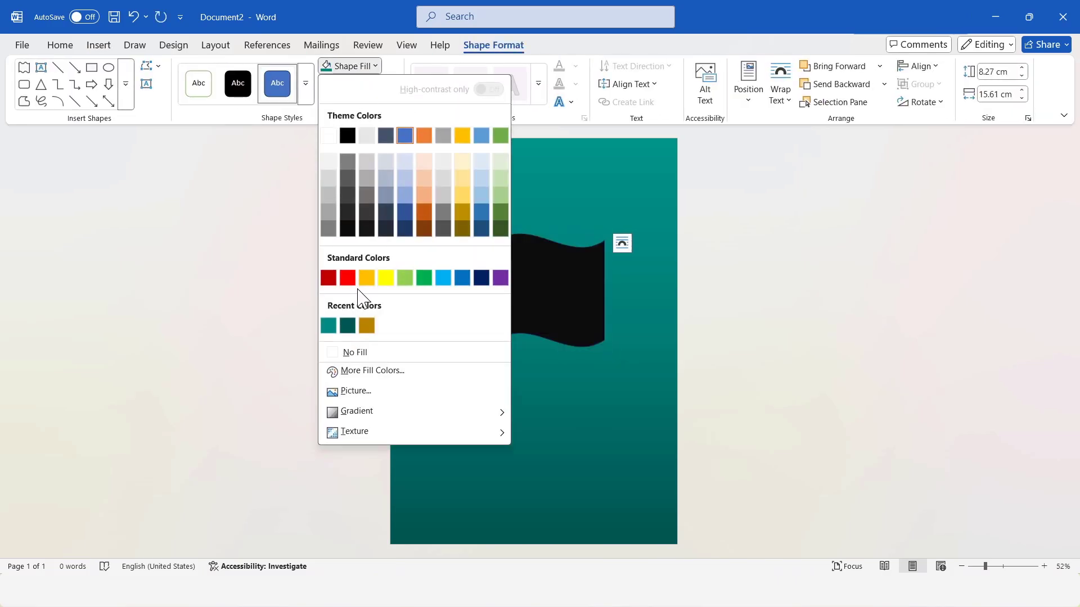
{"action": "left_click", "coordinate": [367, 278]}
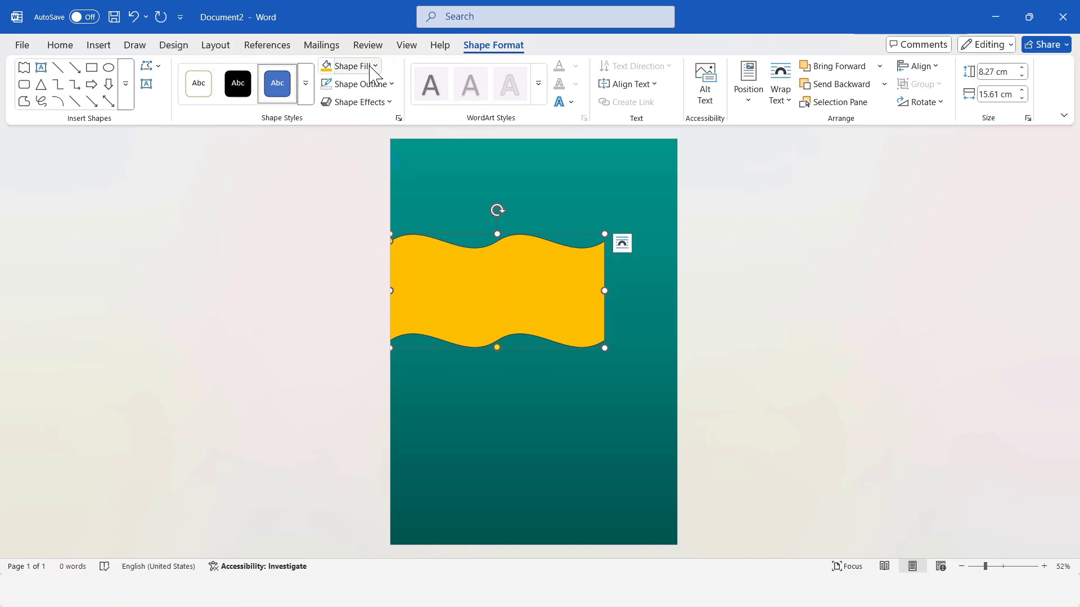
{"action": "left_click", "coordinate": [360, 84]}
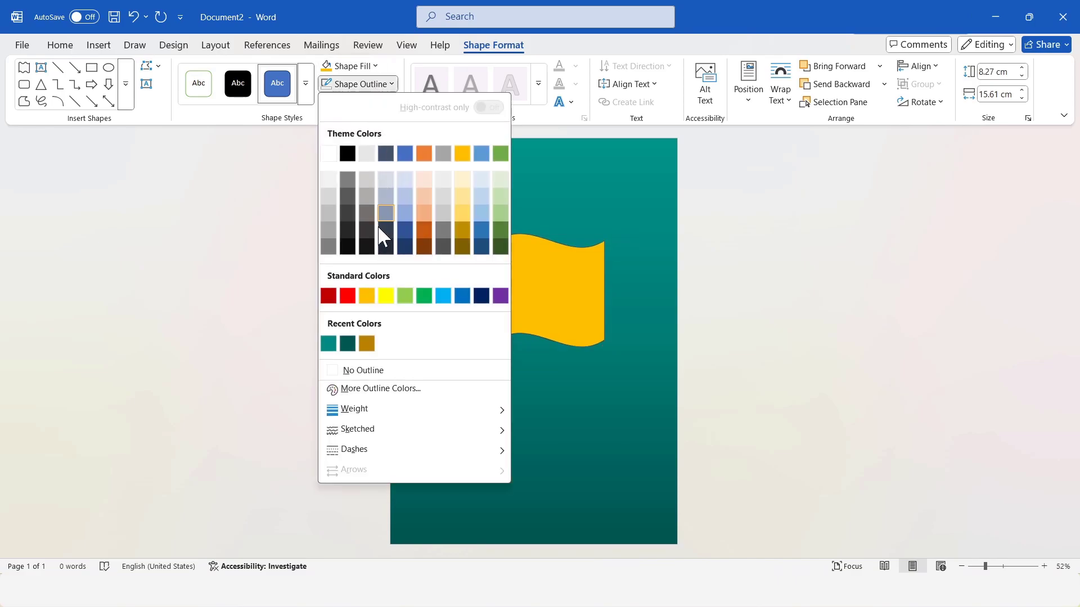
{"action": "left_click", "coordinate": [370, 371]}
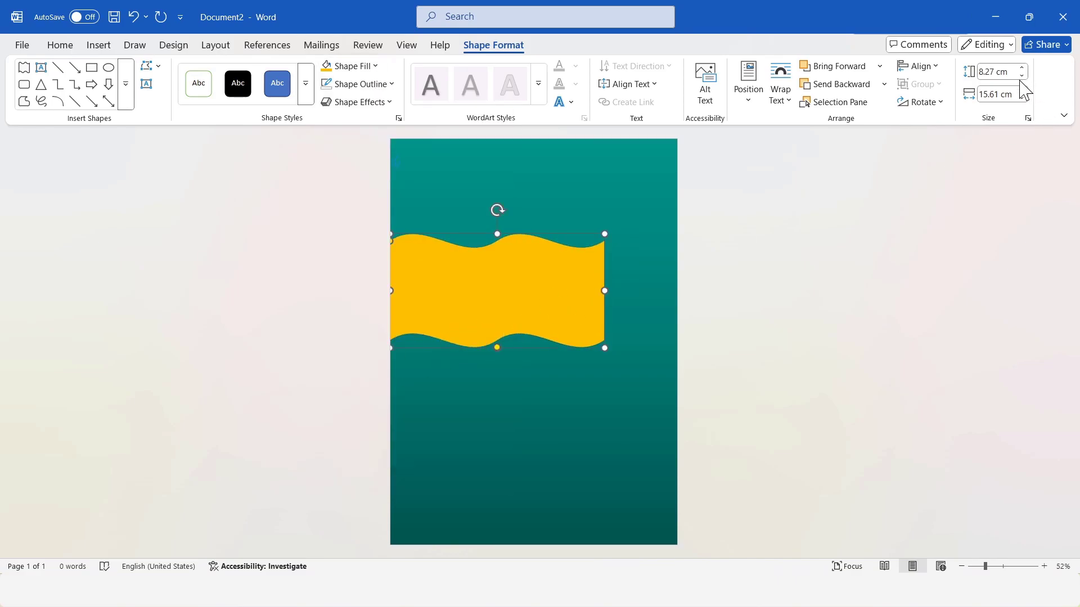
Step: Set the wave shape's height to 8.7 cm and its width to 13 cm
{"action": "left_click", "coordinate": [994, 71]}
{"action": "type", "text": "8.7"}
{"action": "left_click", "coordinate": [990, 94]}
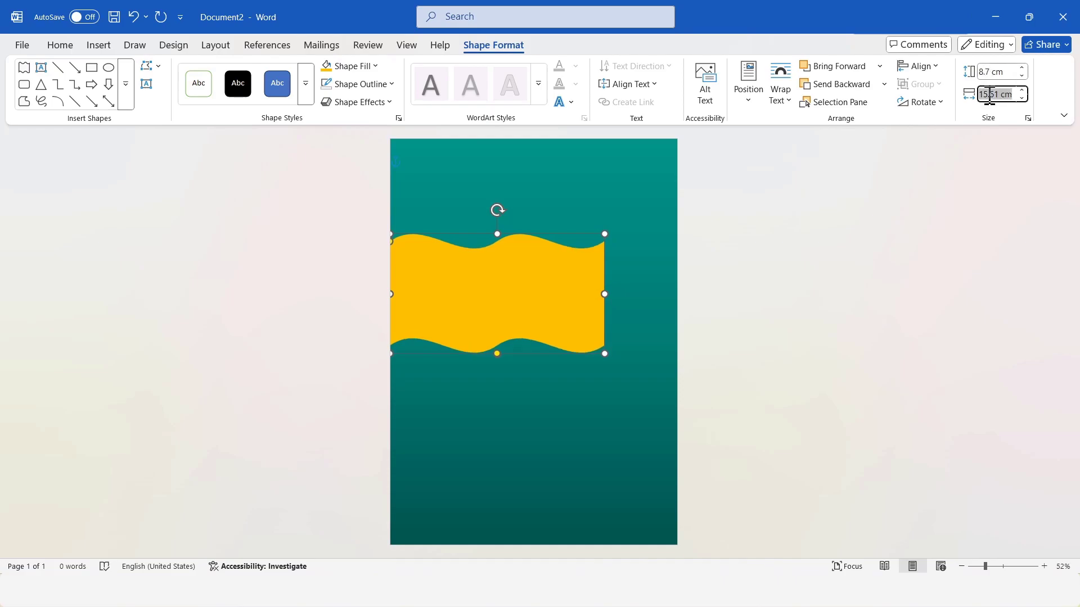
{"action": "type", "text": "13"}
{"action": "key", "text": "Return"}
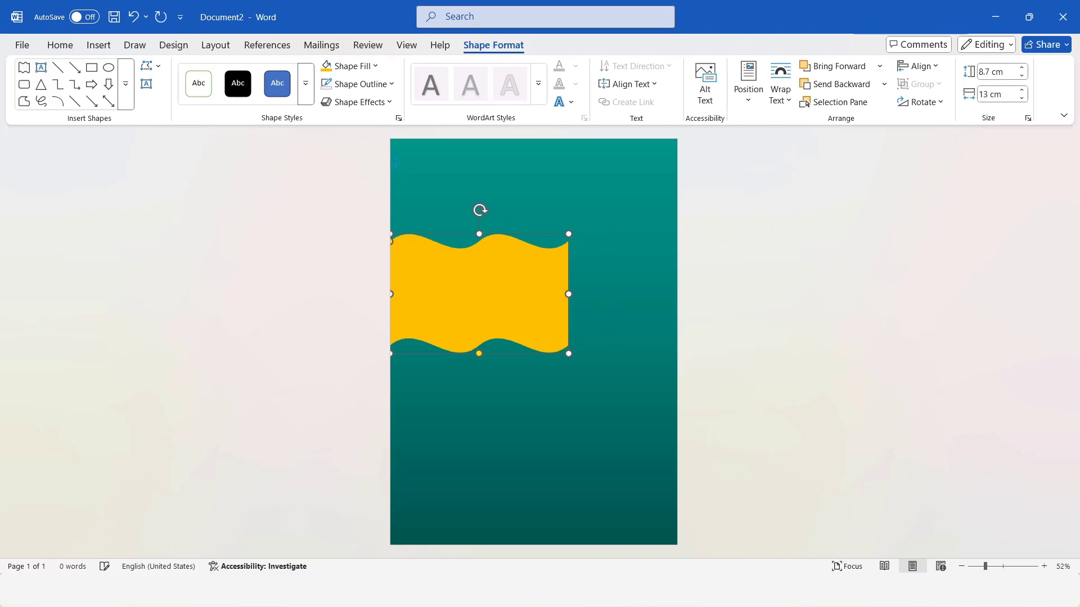
Step: Duplicate the yellow wave to its right and align the copy with the original so both form one continuous band across the page
{"action": "left_click_drag", "start_coordinate": [481, 286], "coordinate": [646, 289]}
{"action": "left_click", "coordinate": [807, 321]}
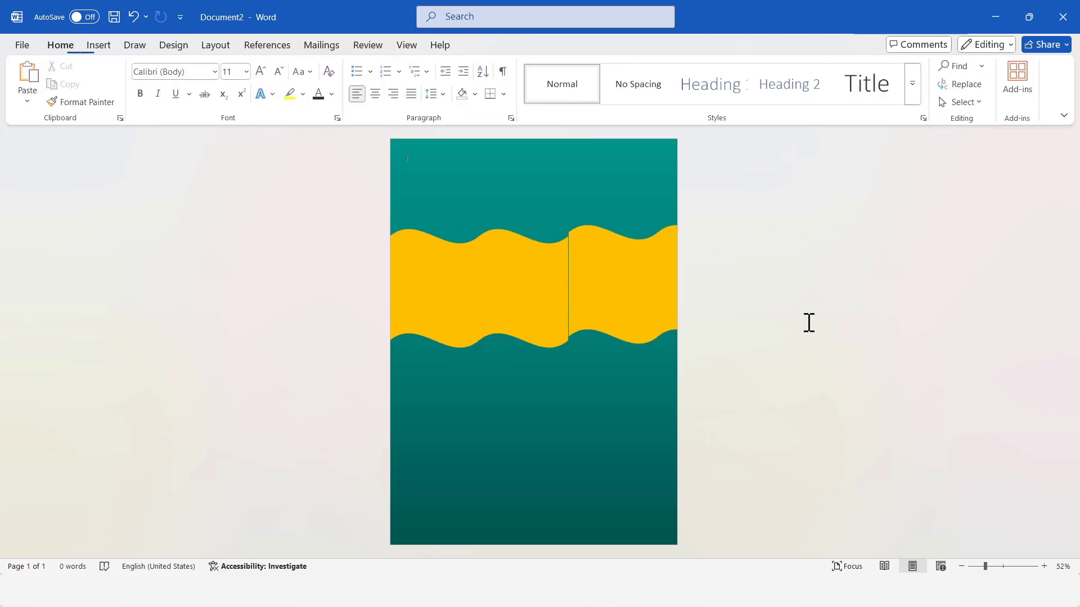
{"action": "left_click", "coordinate": [612, 292]}
{"action": "key", "text": "ctrl+z"}
{"action": "left_click", "coordinate": [793, 302]}
{"action": "left_click", "coordinate": [612, 292]}
{"action": "left_click", "coordinate": [767, 311]}
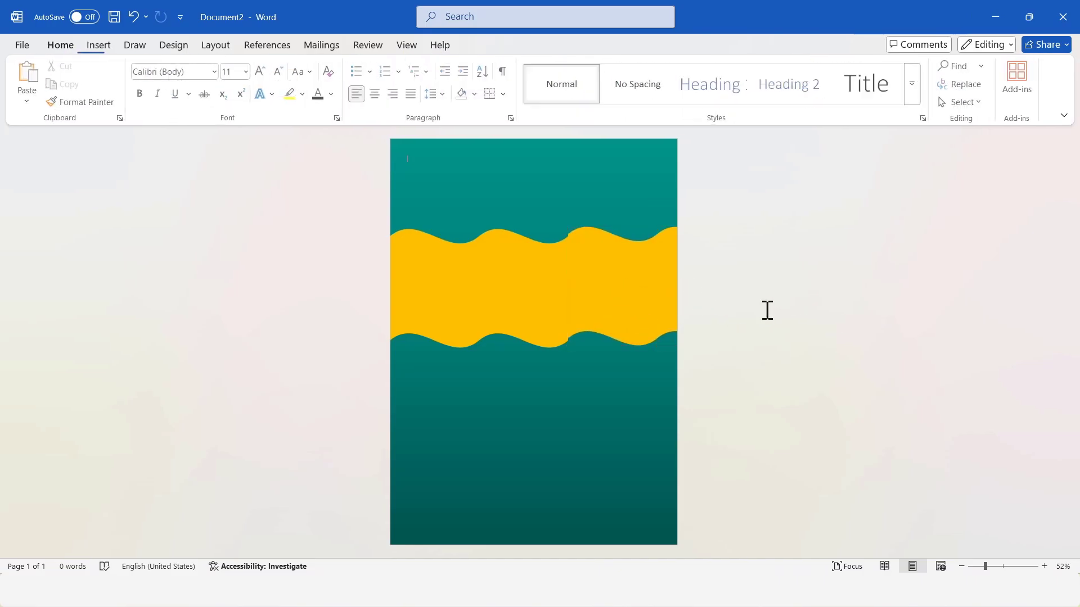
{"action": "left_click", "coordinate": [629, 290]}
{"action": "key", "text": "ctrl+y"}
{"action": "left_click", "coordinate": [838, 347]}
{"action": "left_click", "coordinate": [689, 294]}
{"action": "left_click", "coordinate": [866, 315]}
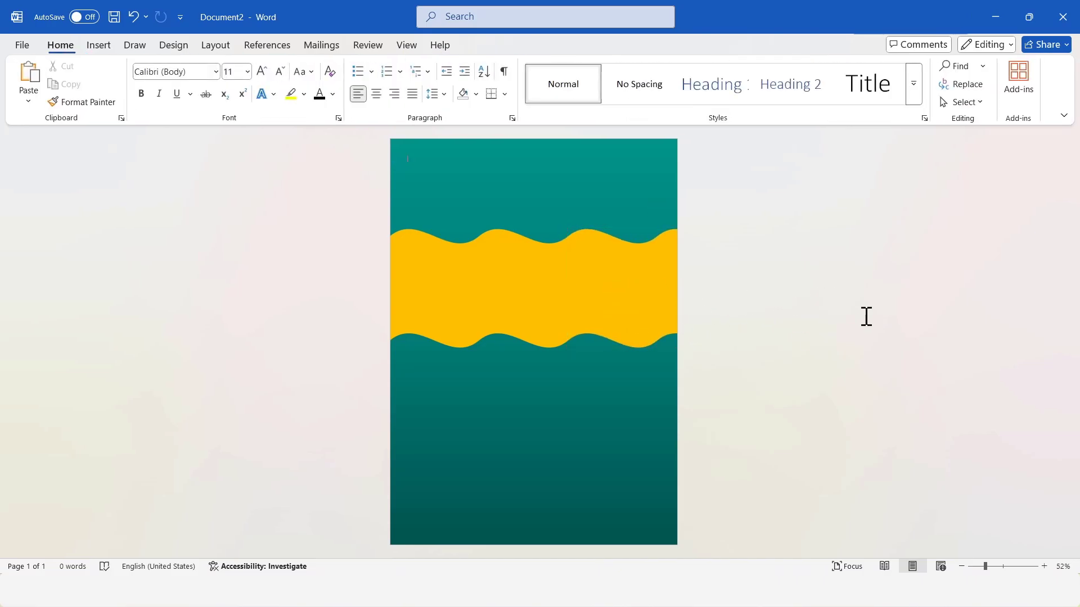
Step: Select both yellow wave shapes and group them into one object
{"action": "left_click", "coordinate": [633, 269]}
{"action": "left_click", "coordinate": [459, 275], "text": "ctrl"}
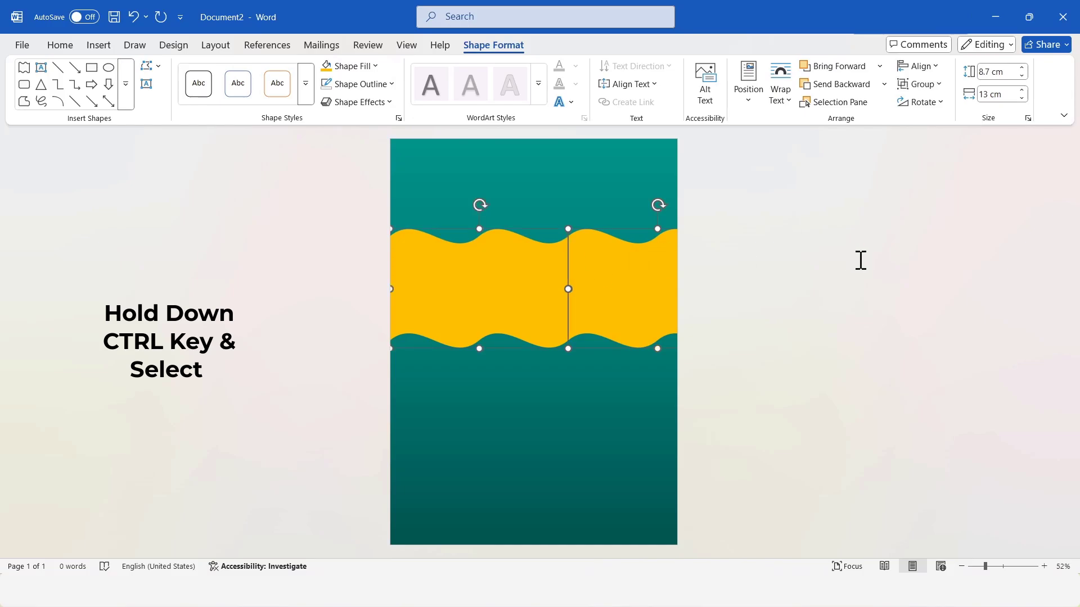
{"action": "right_click", "coordinate": [478, 287]}
{"action": "mouse_move", "coordinate": [511, 354]}
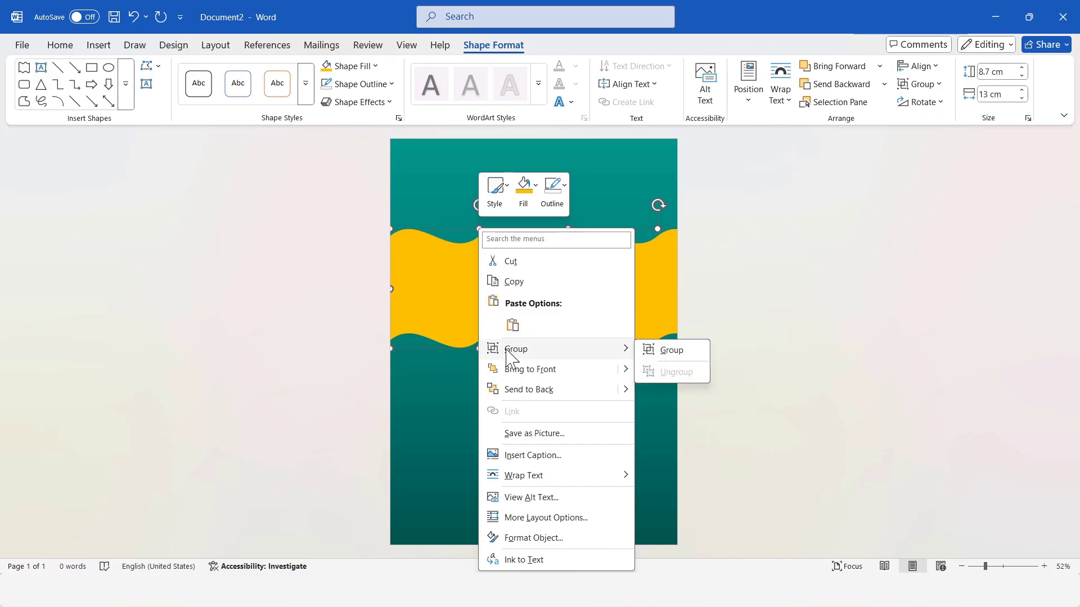
{"action": "left_click", "coordinate": [670, 351]}
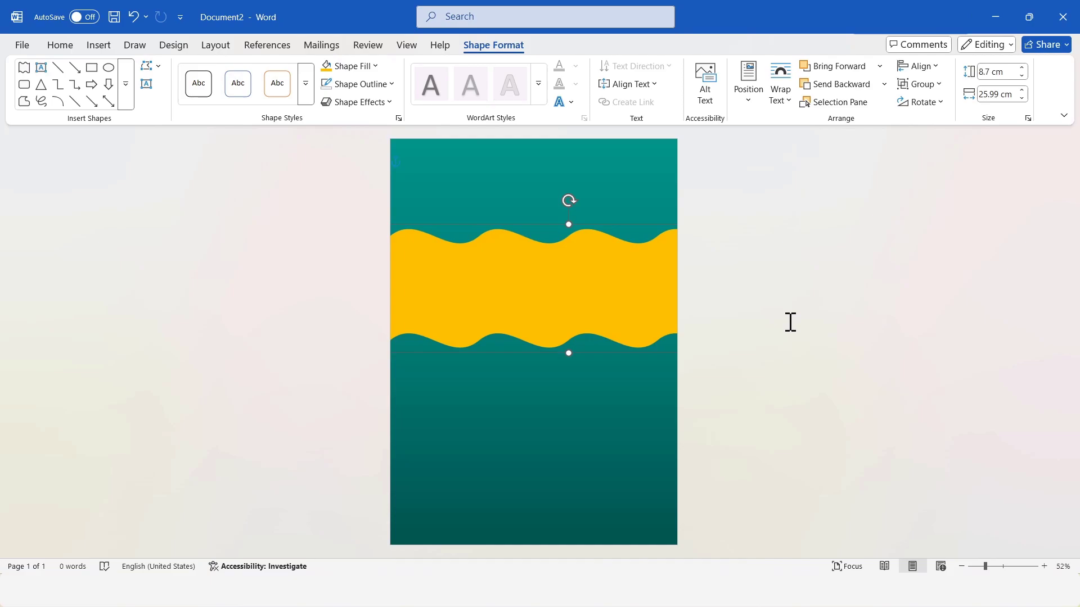
Step: Apply the dark gradient variation that runs from yellow down to dark gold to both halves of the wave band
{"action": "left_click", "coordinate": [442, 288]}
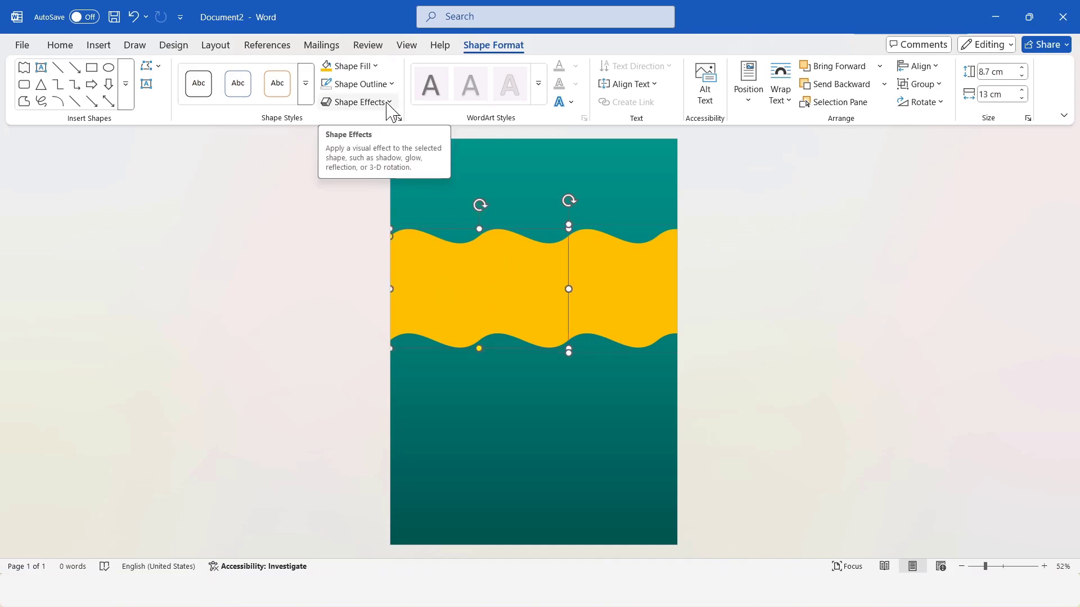
{"action": "left_click", "coordinate": [374, 67]}
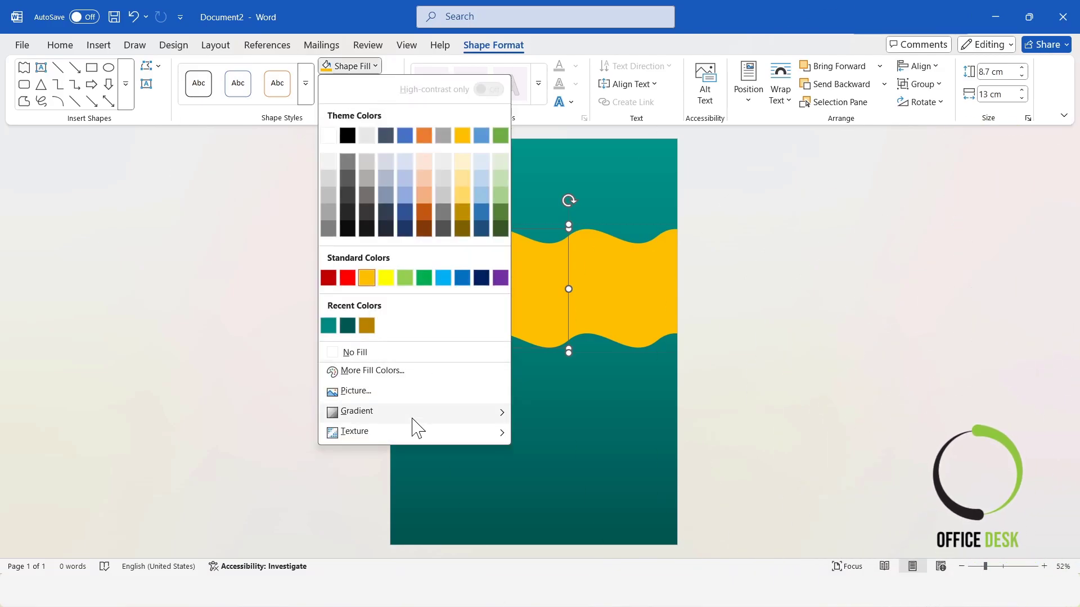
{"action": "mouse_move", "coordinate": [413, 416]}
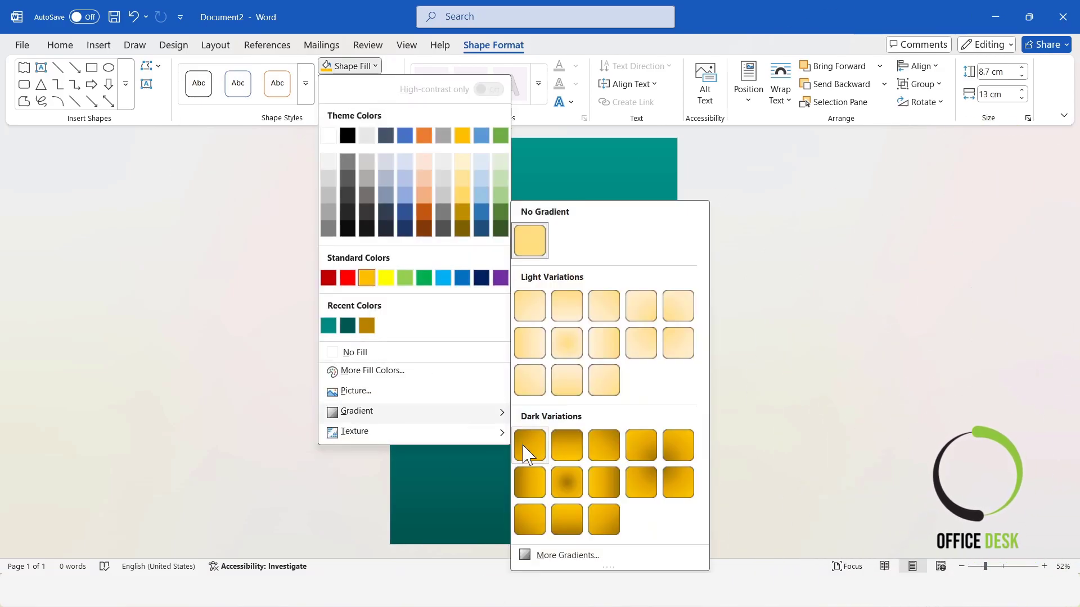
{"action": "left_click", "coordinate": [572, 521]}
{"action": "left_click", "coordinate": [619, 272]}
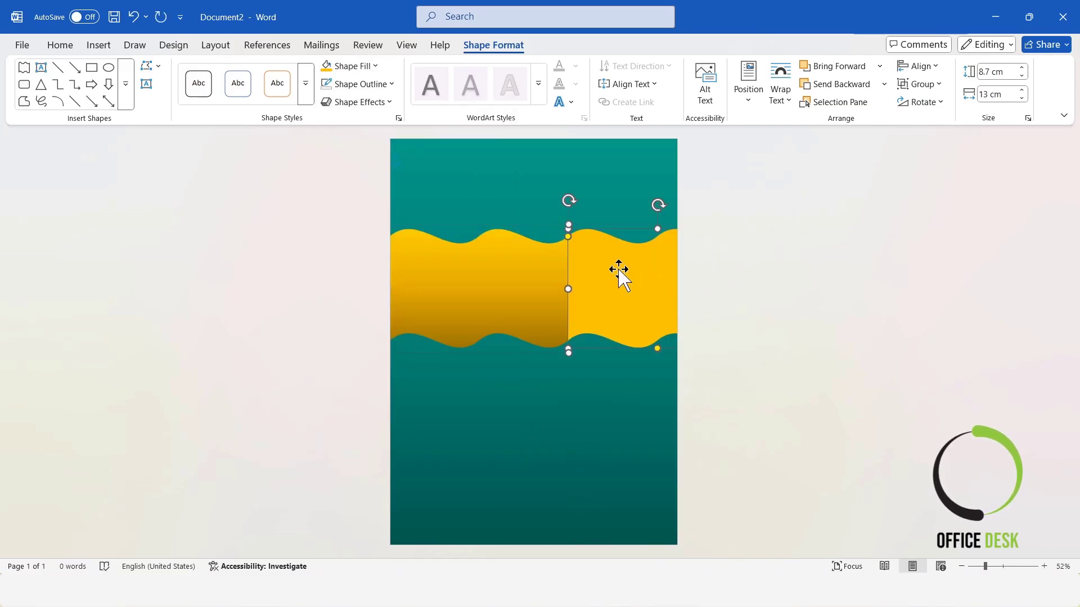
{"action": "left_click", "coordinate": [374, 69]}
{"action": "mouse_move", "coordinate": [375, 411]}
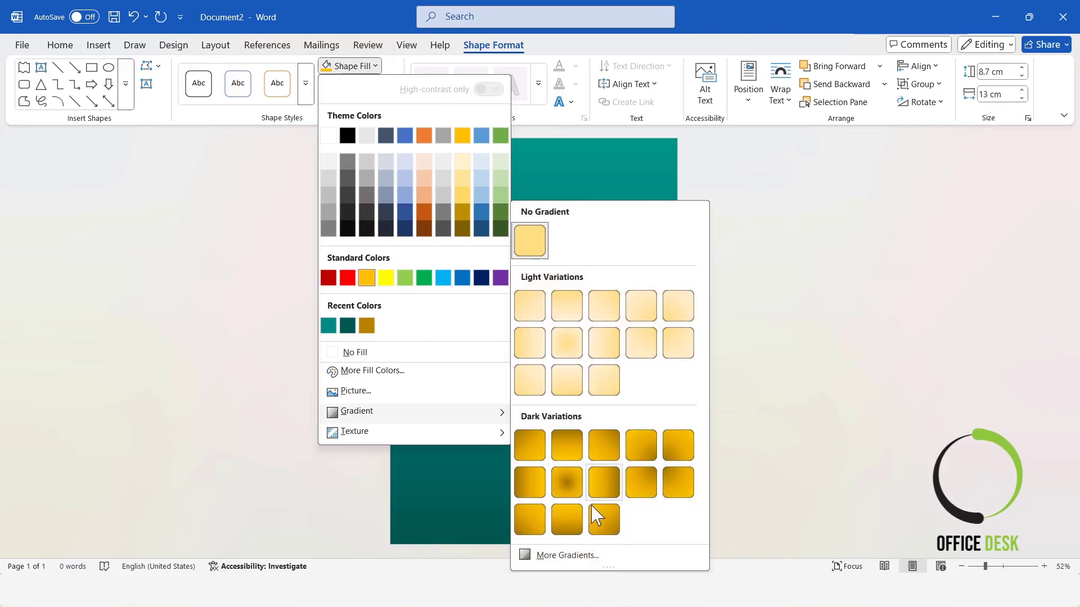
{"action": "left_click", "coordinate": [572, 519]}
{"action": "left_click", "coordinate": [784, 310]}
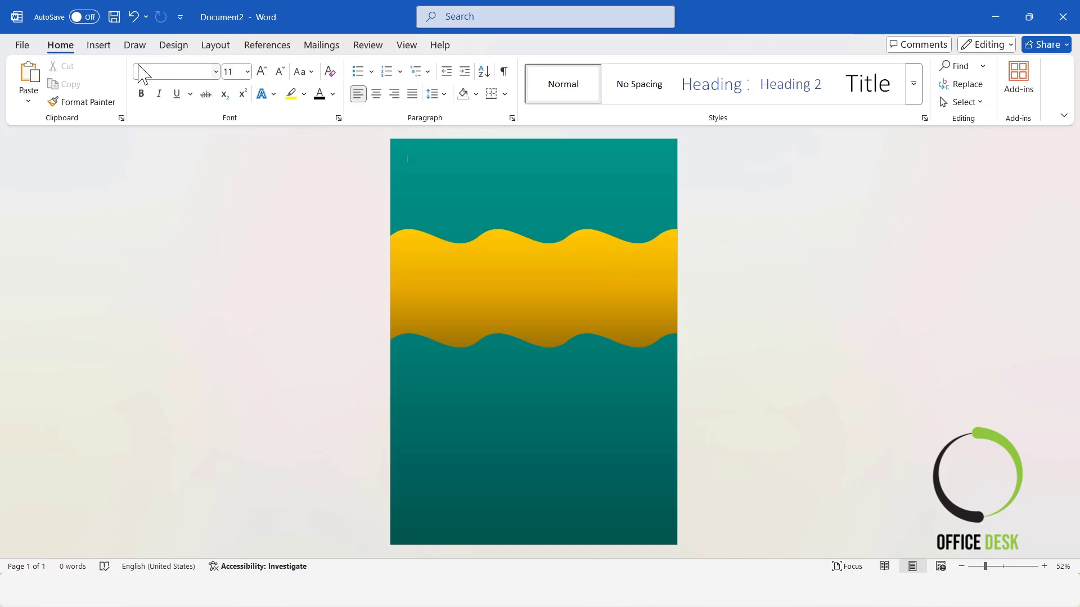
Step: Draw a circle about 10.95 cm across over the right part of the yellow wave band
{"action": "left_click", "coordinate": [98, 45]}
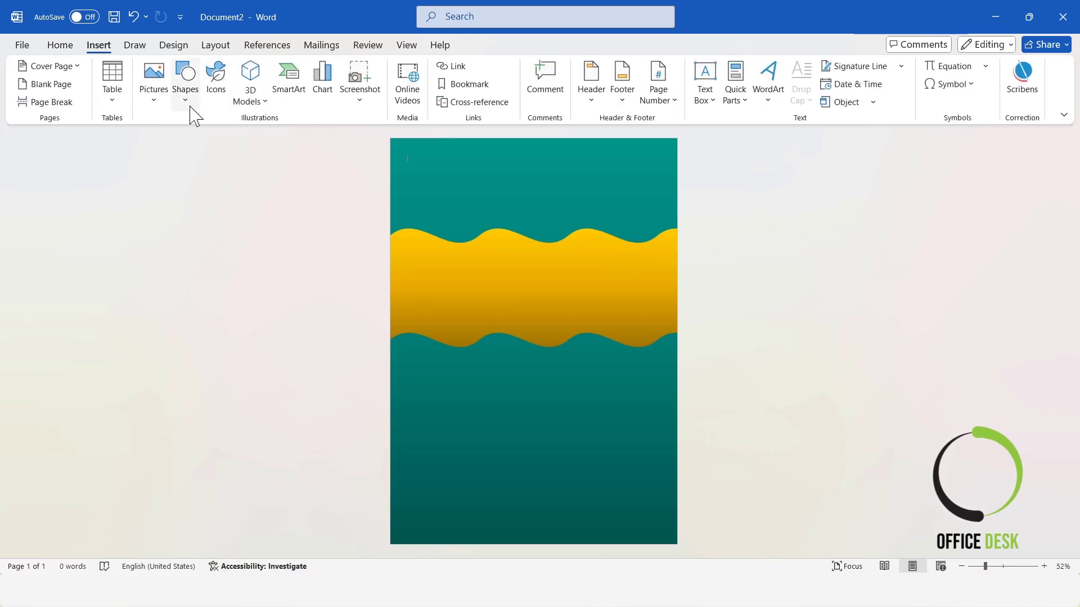
{"action": "left_click", "coordinate": [188, 104]}
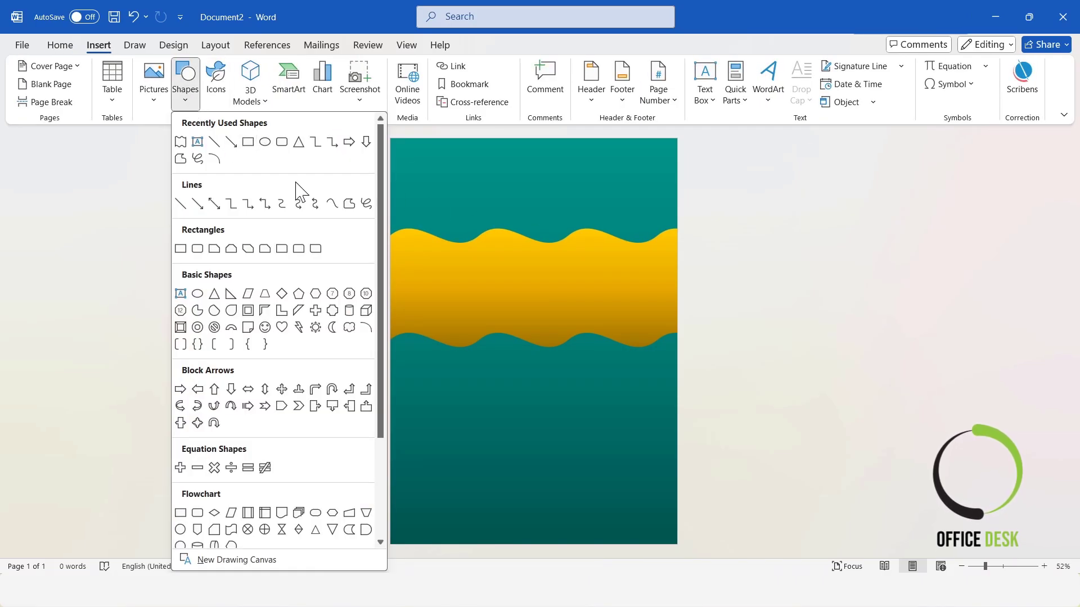
{"action": "left_click", "coordinate": [197, 293]}
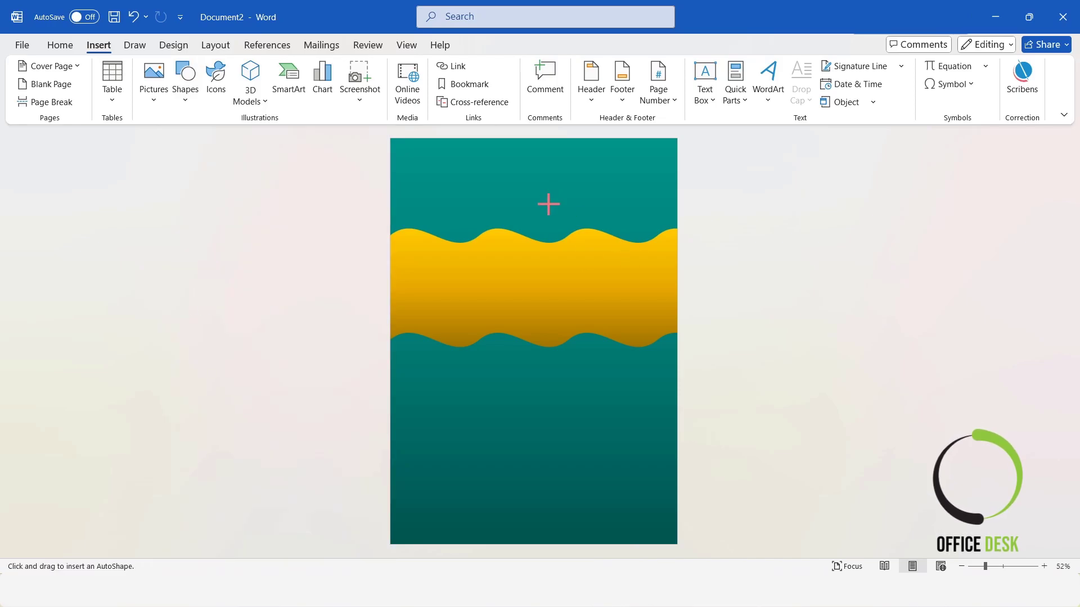
{"action": "left_click_drag", "start_coordinate": [525, 198], "coordinate": [651, 353]}
{"action": "left_click_drag", "start_coordinate": [598, 270], "coordinate": [590, 272]}
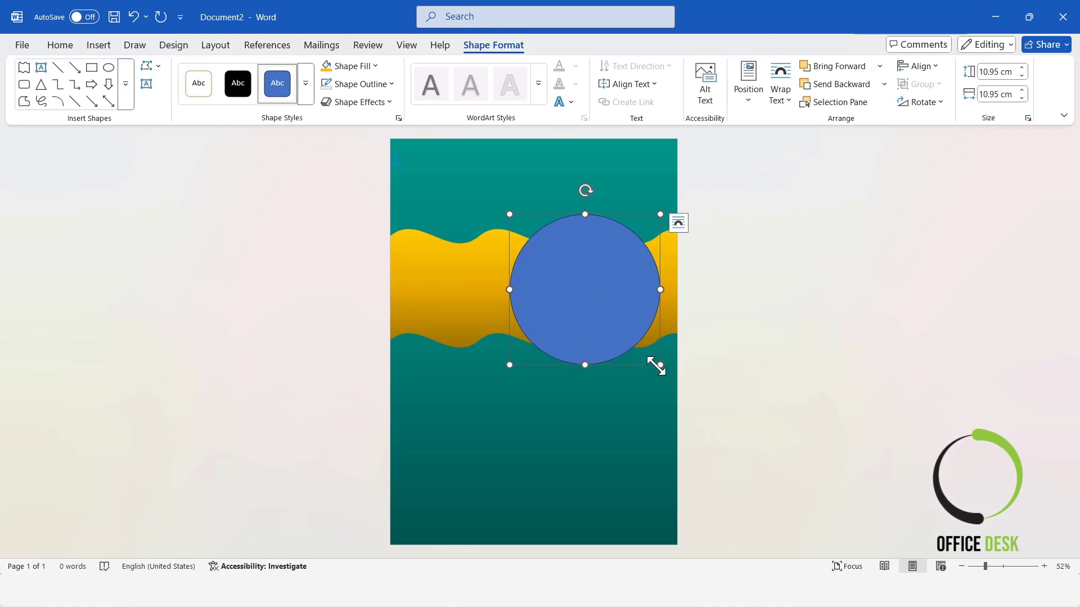
Step: Set the circle's height and width to 10 cm
{"action": "left_click", "coordinate": [1007, 72]}
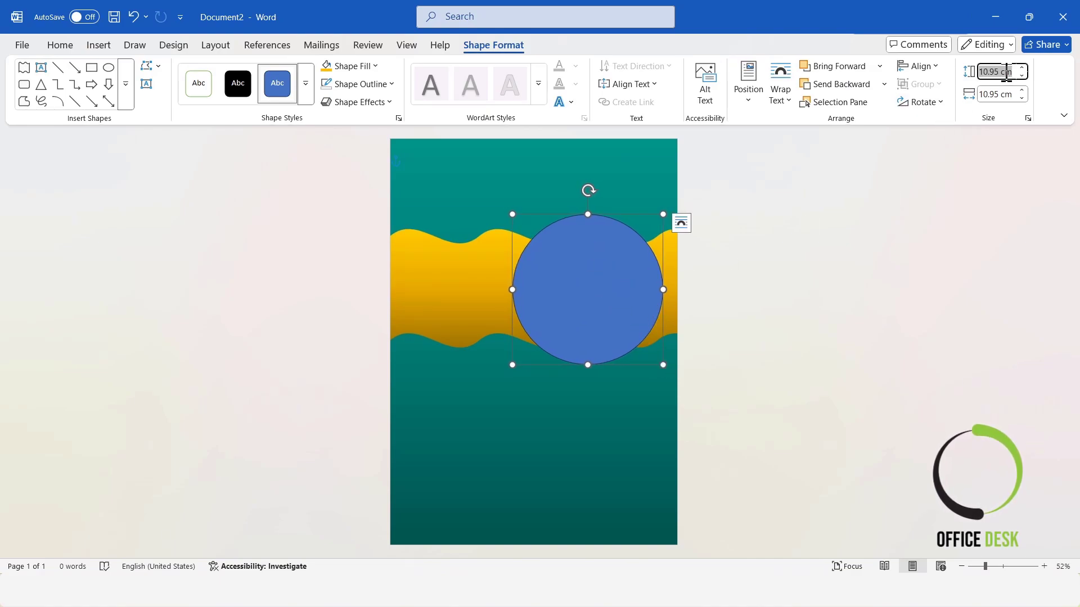
{"action": "type", "text": "10"}
{"action": "left_click", "coordinate": [997, 99]}
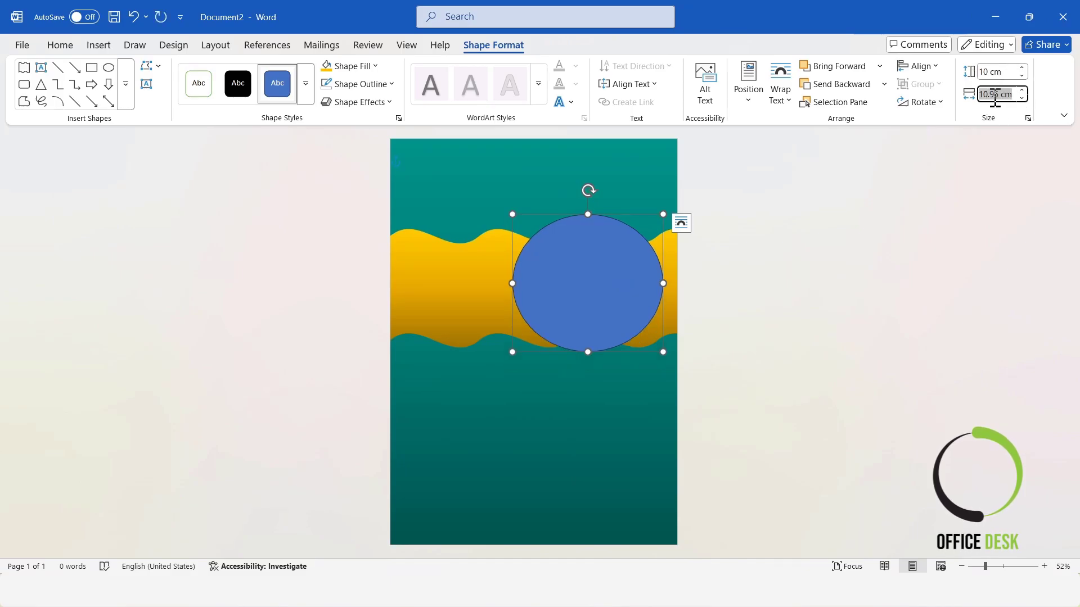
{"action": "type", "text": "10"}
{"action": "key", "text": "Return"}
{"action": "left_click", "coordinate": [825, 316]}
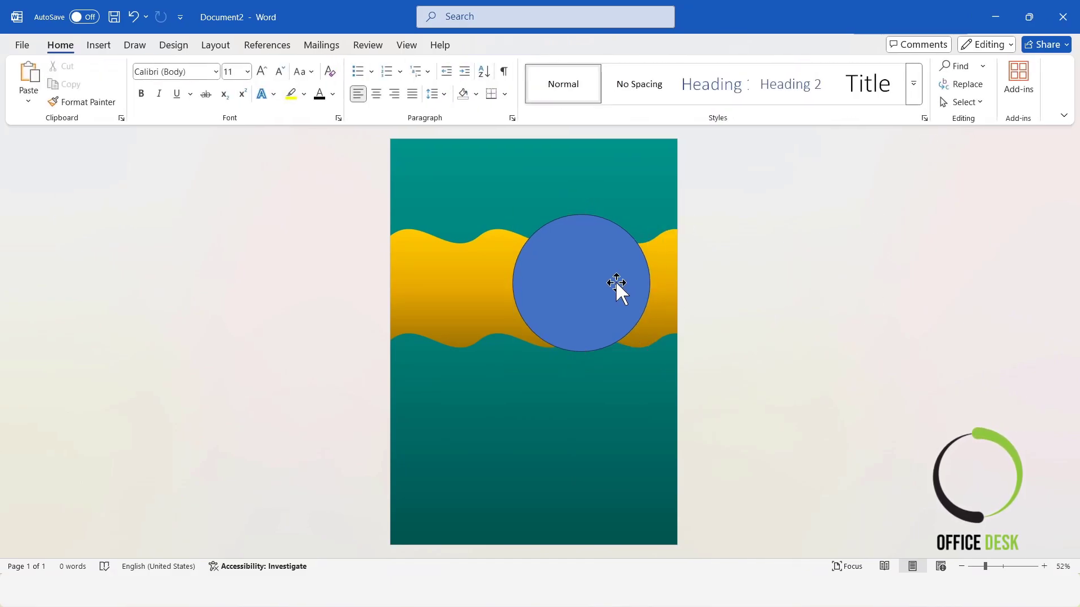
Step: Move the circle slightly down so it overlaps the yellow band's upper and lower edges evenly
{"action": "left_click", "coordinate": [597, 287]}
{"action": "left_click_drag", "start_coordinate": [598, 289], "coordinate": [597, 298]}
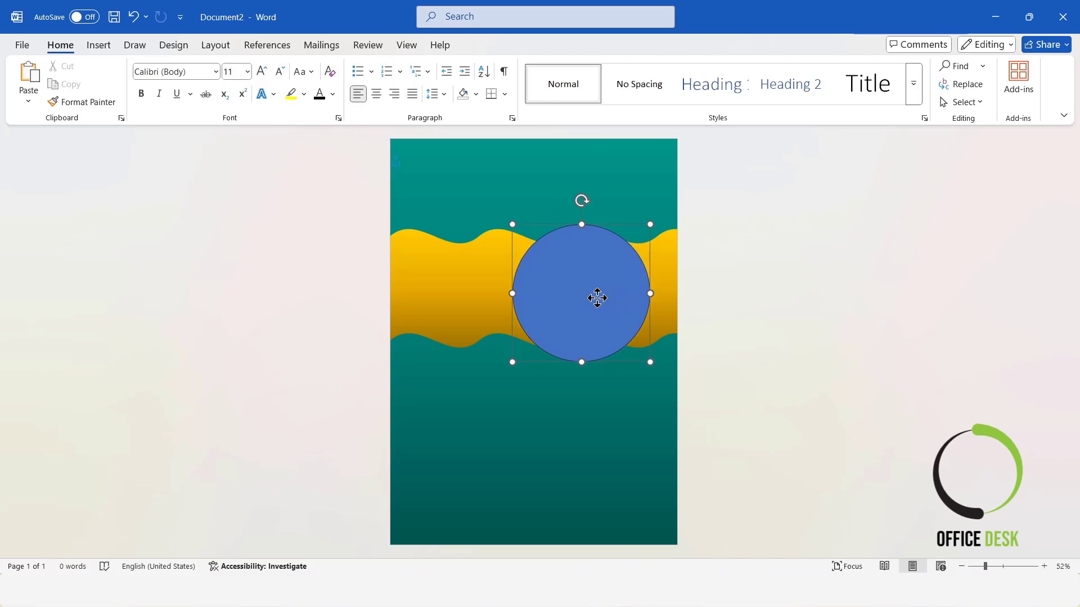
{"action": "left_click", "coordinate": [805, 330]}
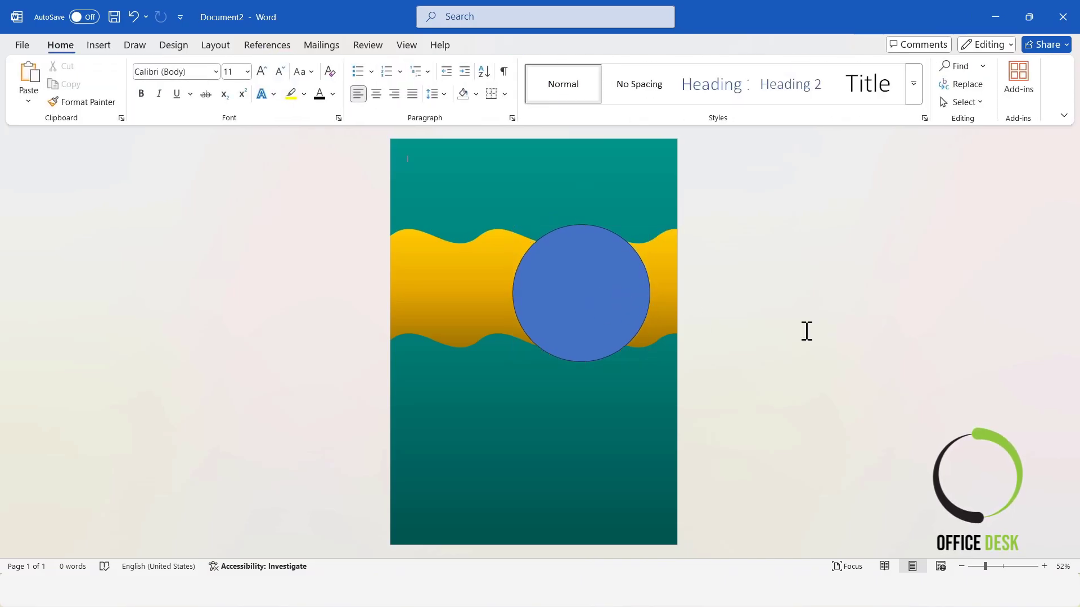
Step: Fill the circle with the picture file child.jpg from the computer
{"action": "left_click", "coordinate": [564, 290]}
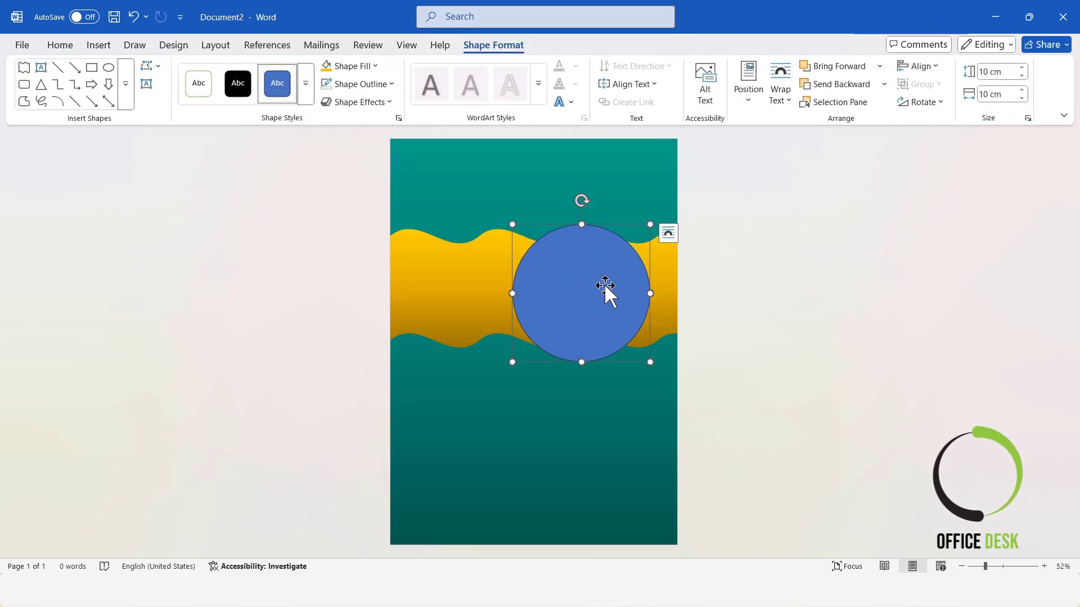
{"action": "left_click", "coordinate": [380, 66]}
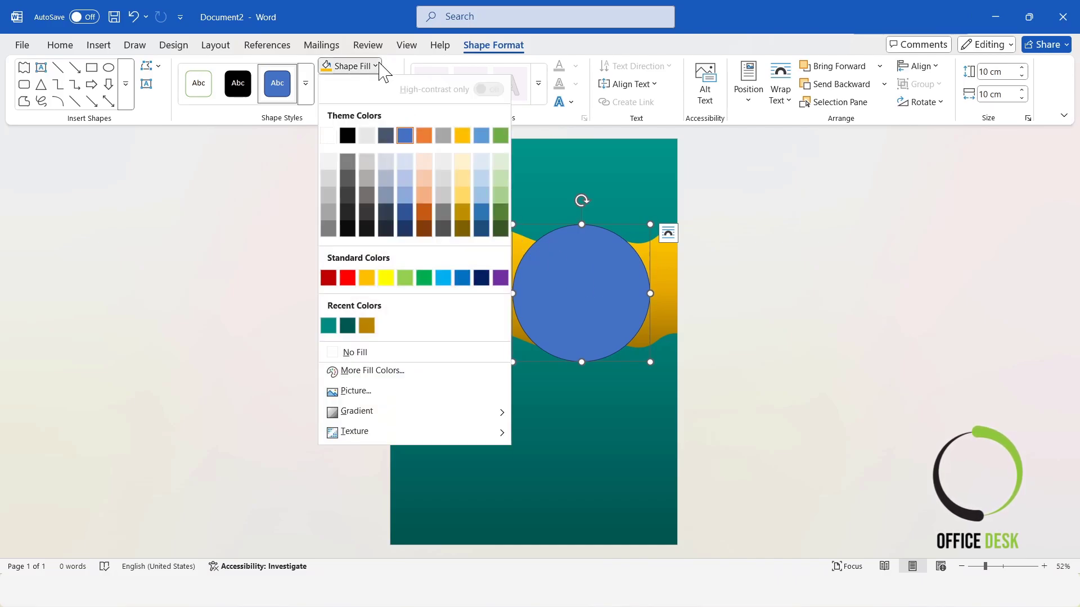
{"action": "left_click", "coordinate": [381, 392]}
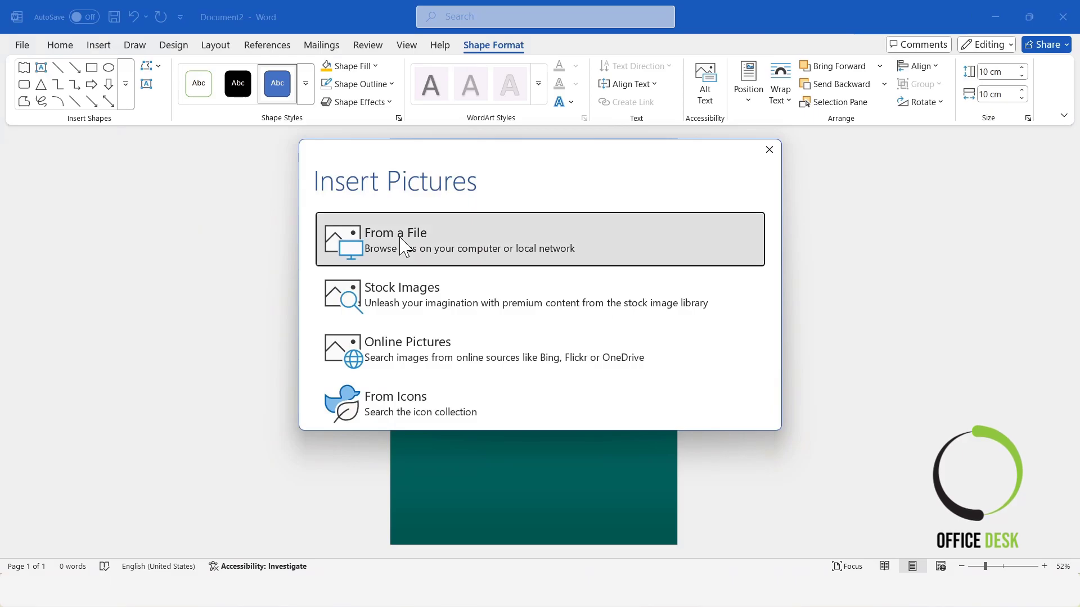
{"action": "left_click", "coordinate": [349, 246]}
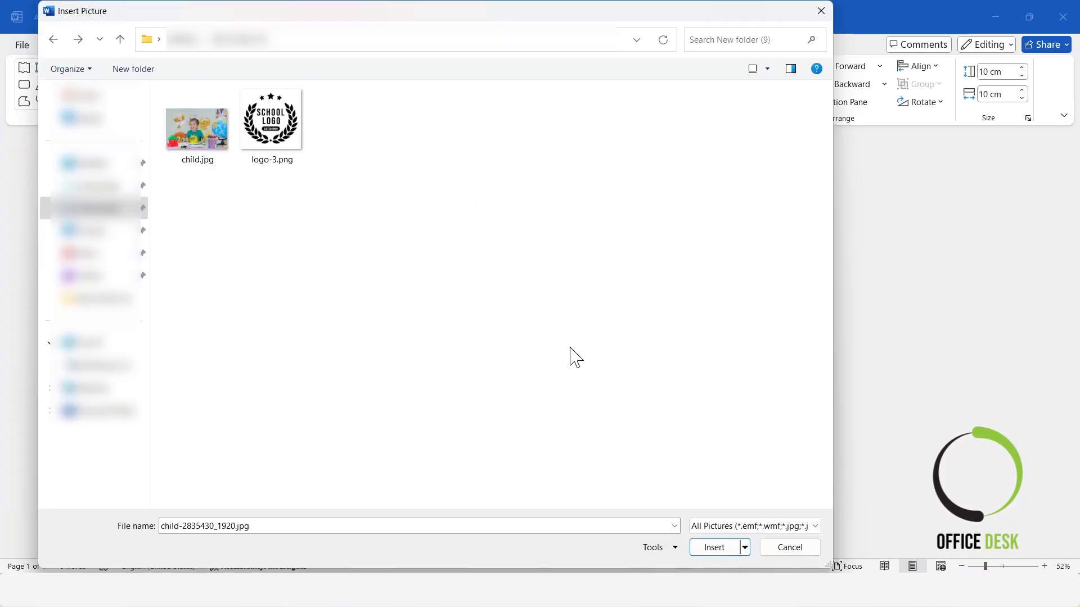
{"action": "left_click", "coordinate": [191, 147]}
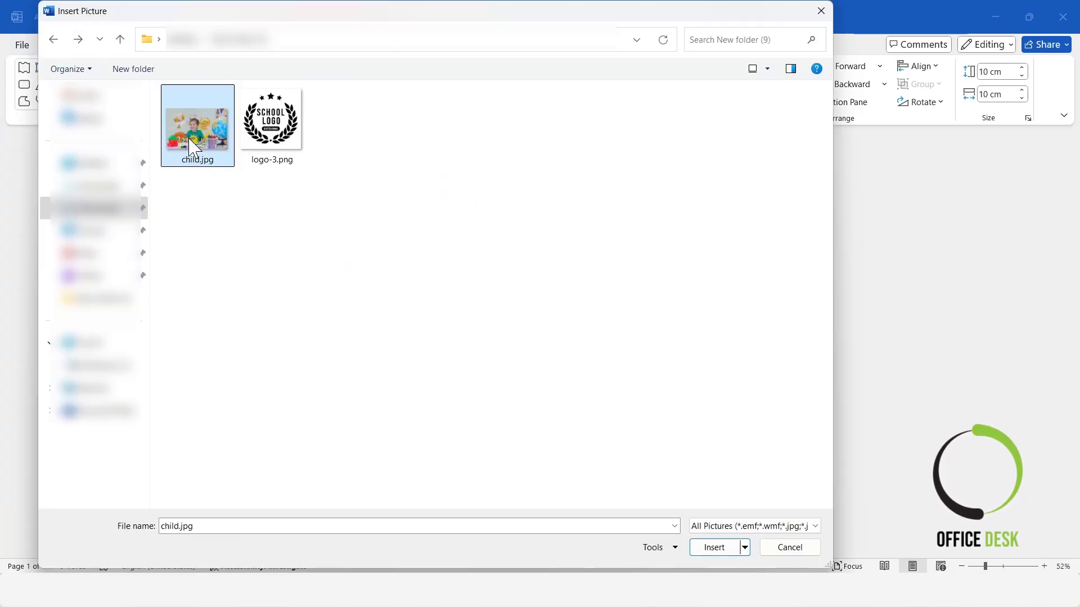
{"action": "left_click", "coordinate": [700, 553]}
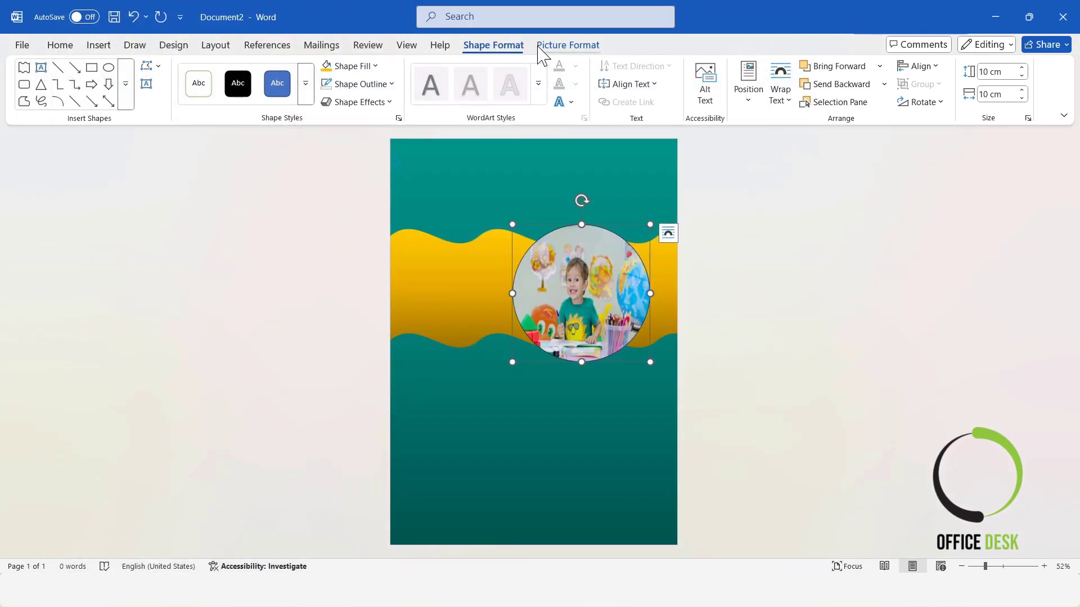
Step: Crop the photo to fill the circle at its natural proportions, removing the distortion
{"action": "left_click", "coordinate": [567, 45]}
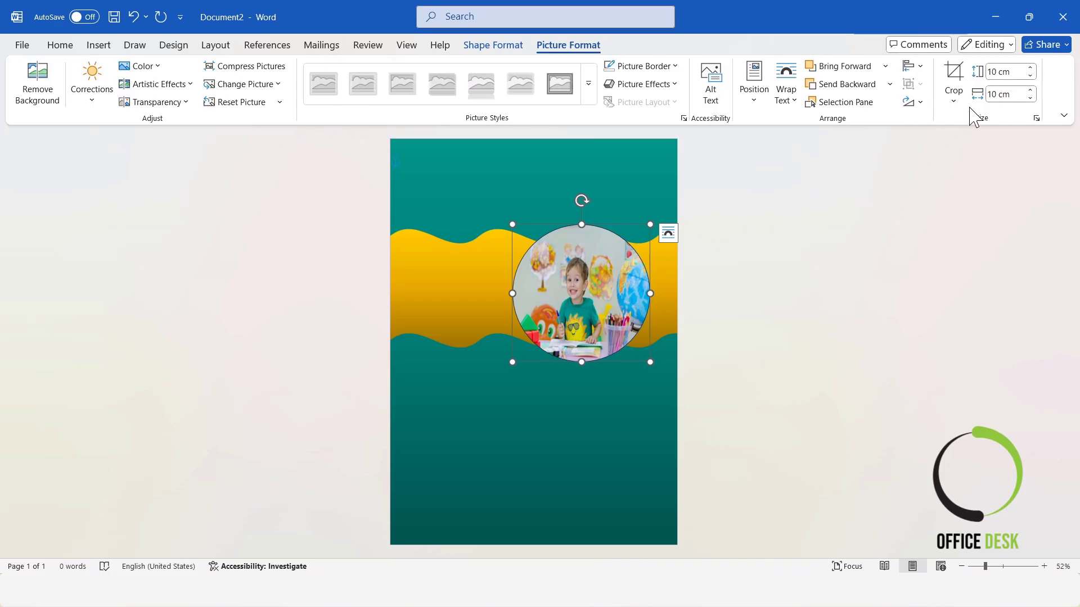
{"action": "left_click", "coordinate": [954, 100]}
{"action": "left_click", "coordinate": [971, 185]}
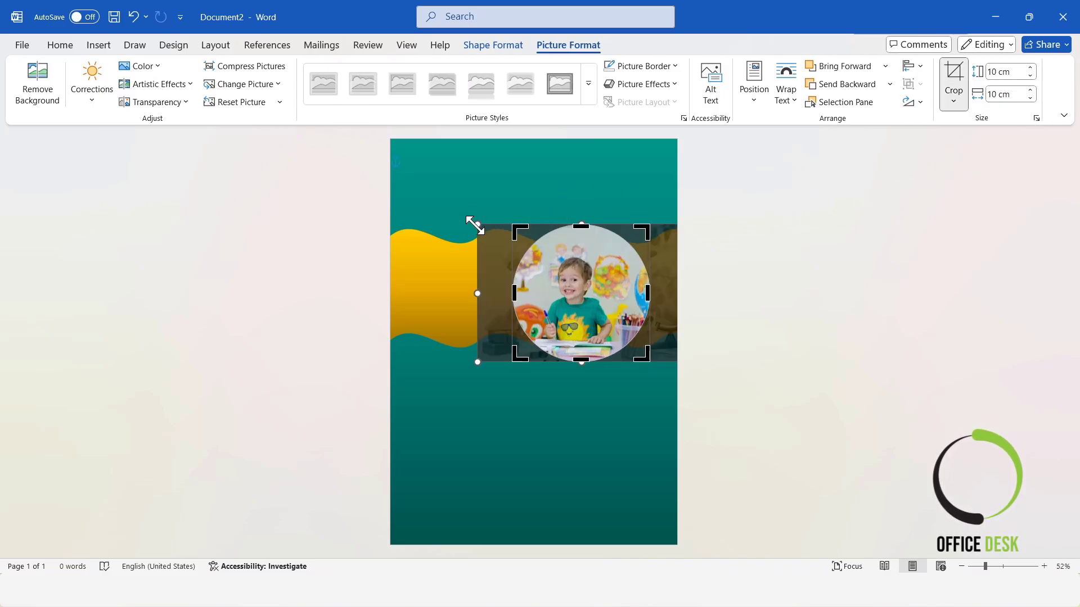
Step: Enlarge and reposition the photo inside the crop circle so the boy's mouth, shirt and book fill the frame, and finish cropping
{"action": "left_click_drag", "start_coordinate": [475, 225], "coordinate": [319, 146]}
{"action": "left_click_drag", "start_coordinate": [562, 287], "coordinate": [627, 280]}
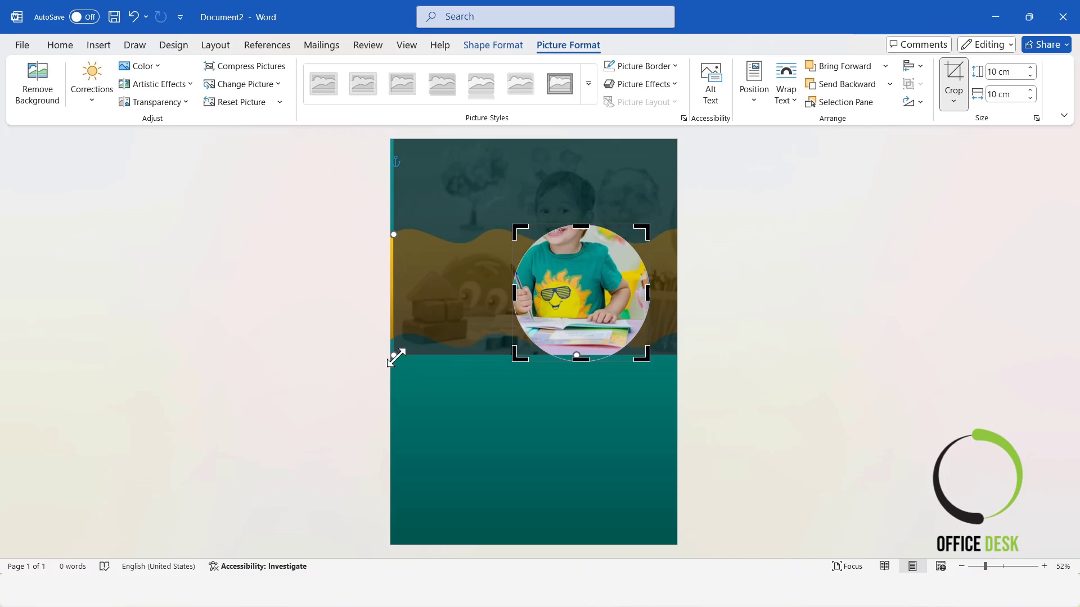
{"action": "left_click_drag", "start_coordinate": [396, 358], "coordinate": [362, 379]}
{"action": "left_click_drag", "start_coordinate": [593, 288], "coordinate": [611, 292]}
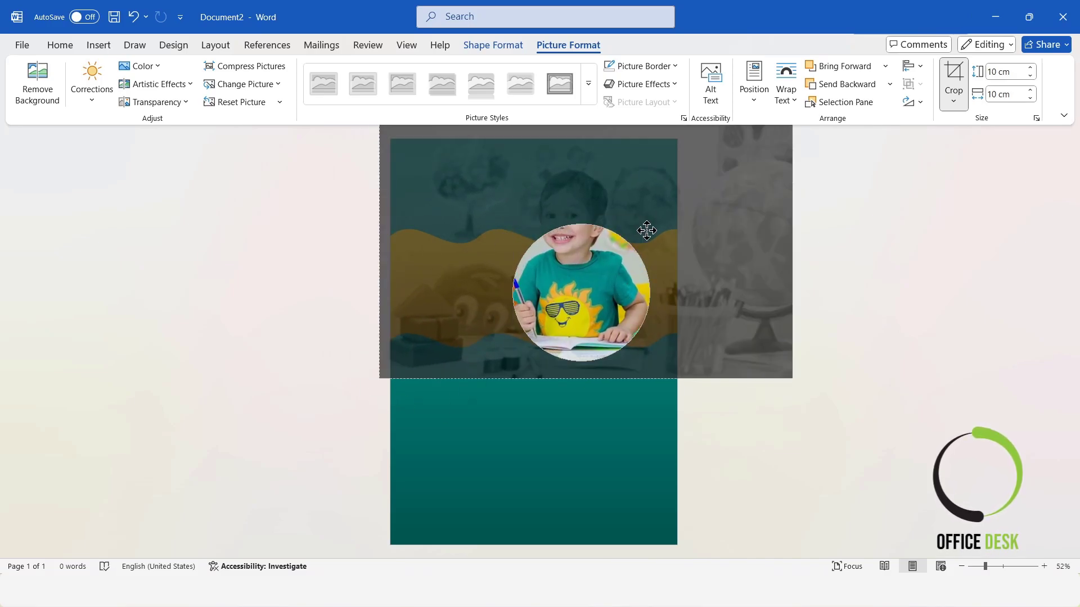
{"action": "left_click_drag", "start_coordinate": [647, 230], "coordinate": [653, 233]}
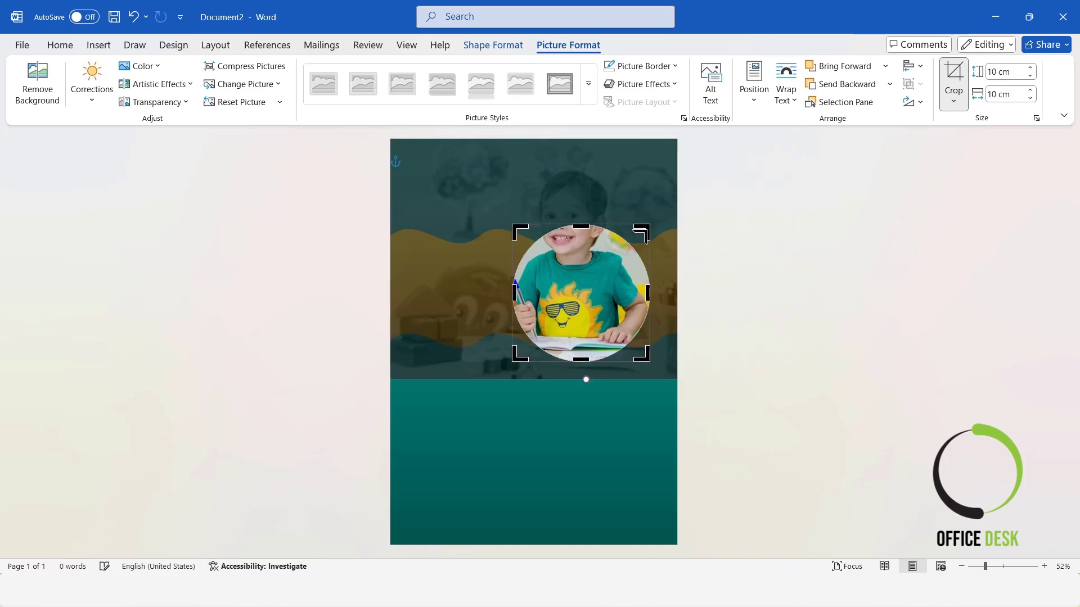
{"action": "left_click", "coordinate": [964, 79]}
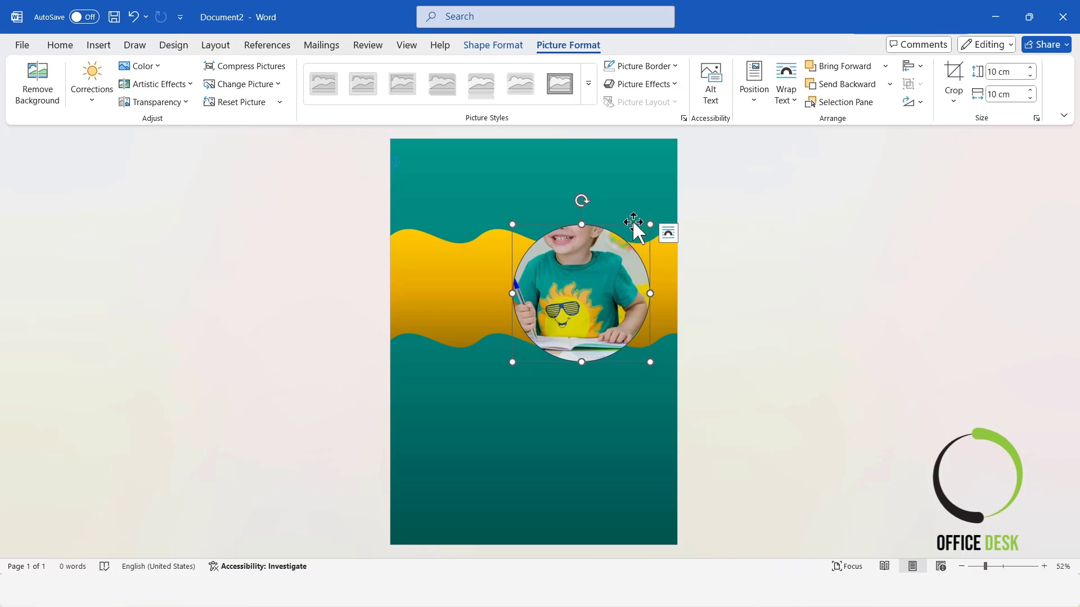
Step: Give the circular photo a white border with a weight of 6 pt
{"action": "left_click", "coordinate": [664, 67]}
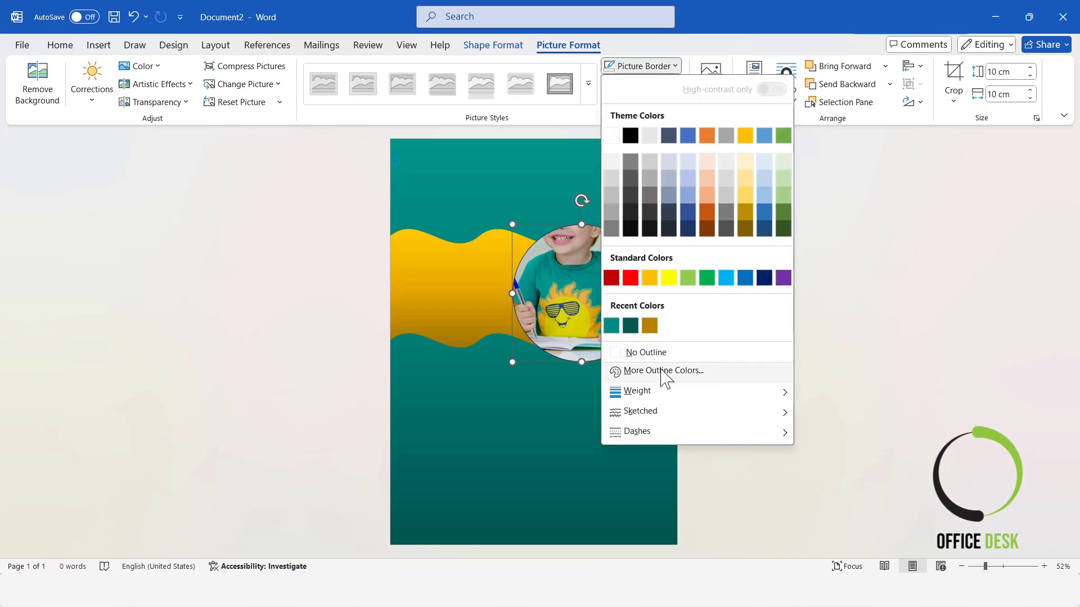
{"action": "mouse_move", "coordinate": [667, 398]}
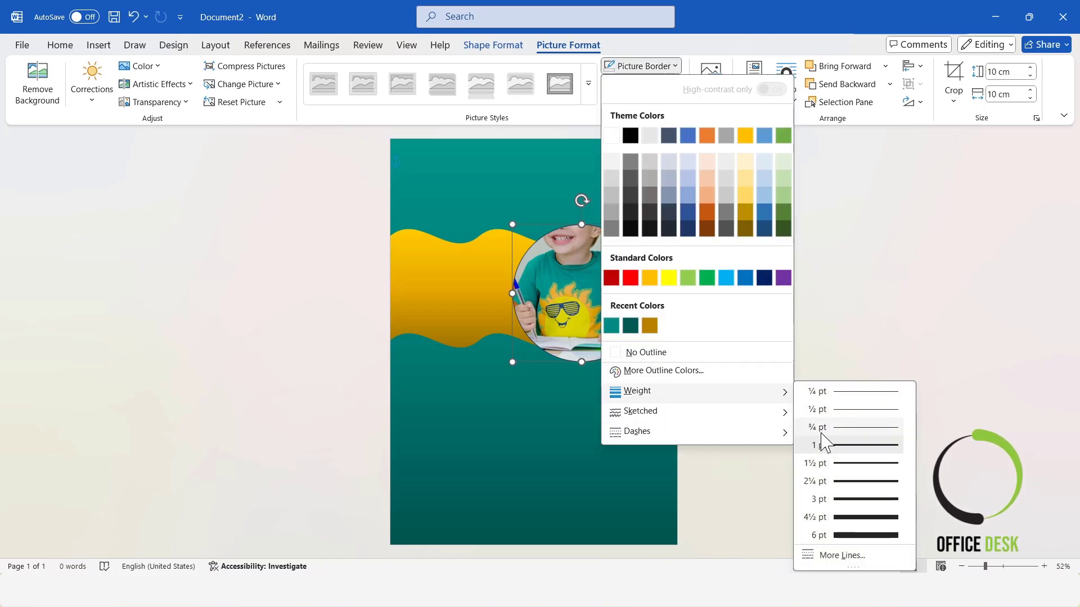
{"action": "left_click", "coordinate": [837, 535]}
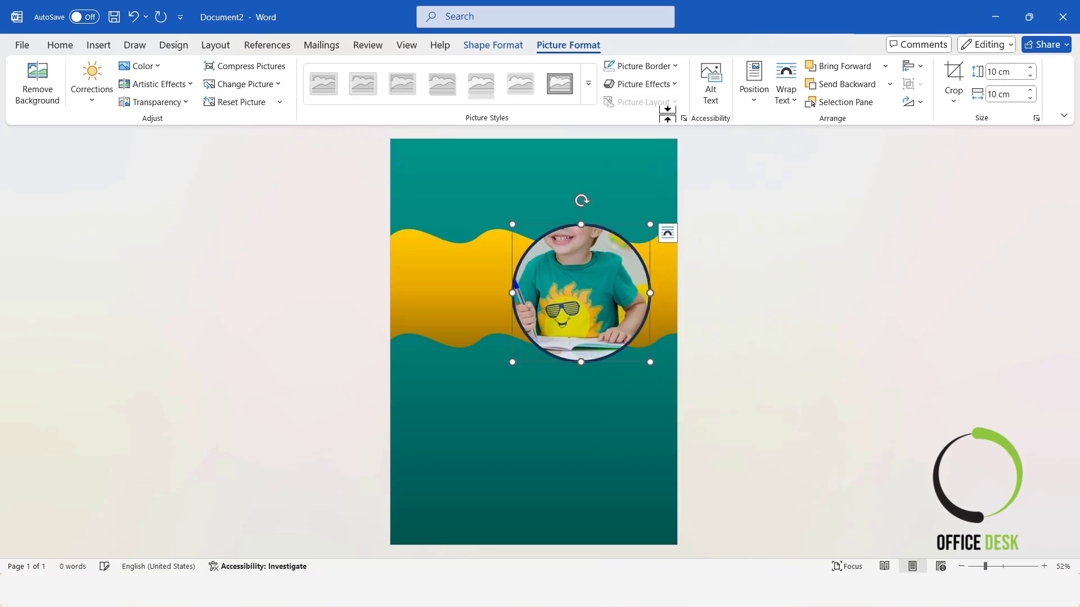
{"action": "left_click", "coordinate": [654, 67]}
{"action": "left_click", "coordinate": [618, 135]}
{"action": "left_click", "coordinate": [736, 270]}
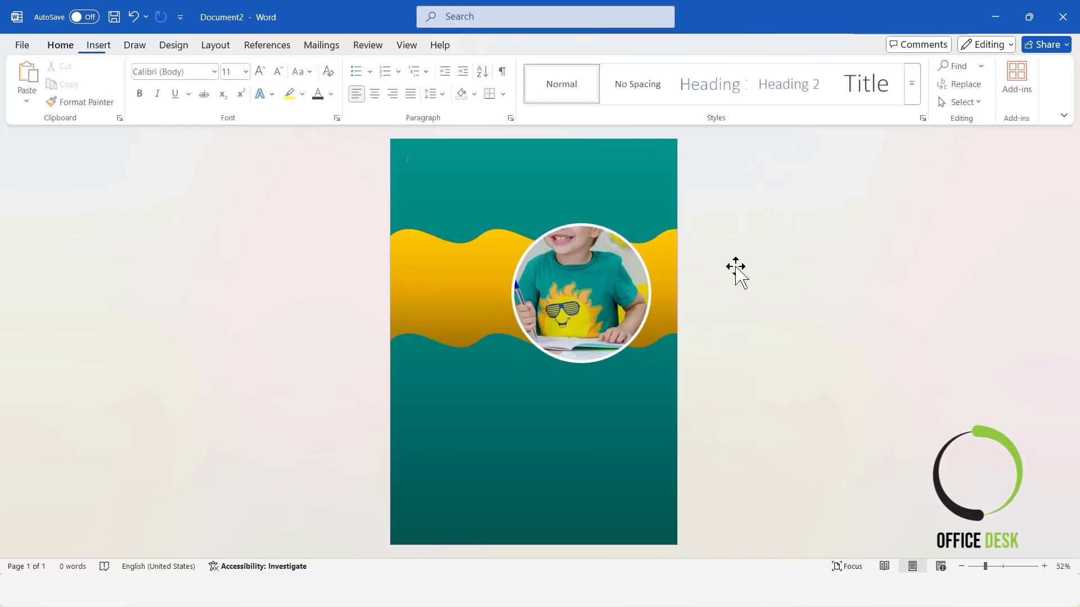
Step: Duplicate the circular photo to its lower left and extend the copy's crop upward to about 14.53 cm high to include the boy's head
{"action": "left_click", "coordinate": [595, 263]}
{"action": "left_click_drag", "start_coordinate": [595, 263], "coordinate": [521, 386]}
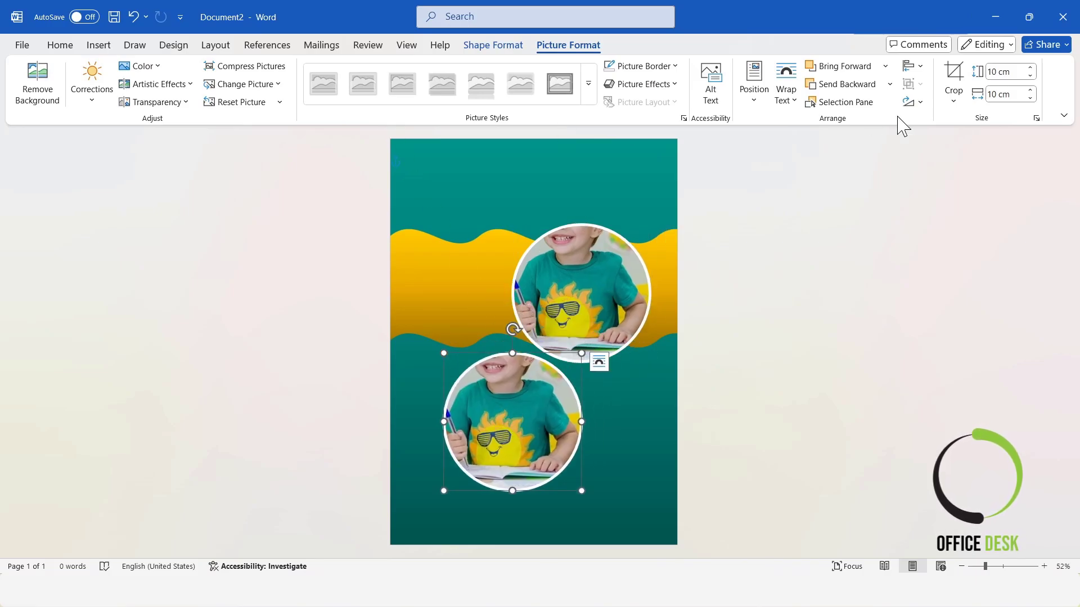
{"action": "left_click", "coordinate": [953, 79]}
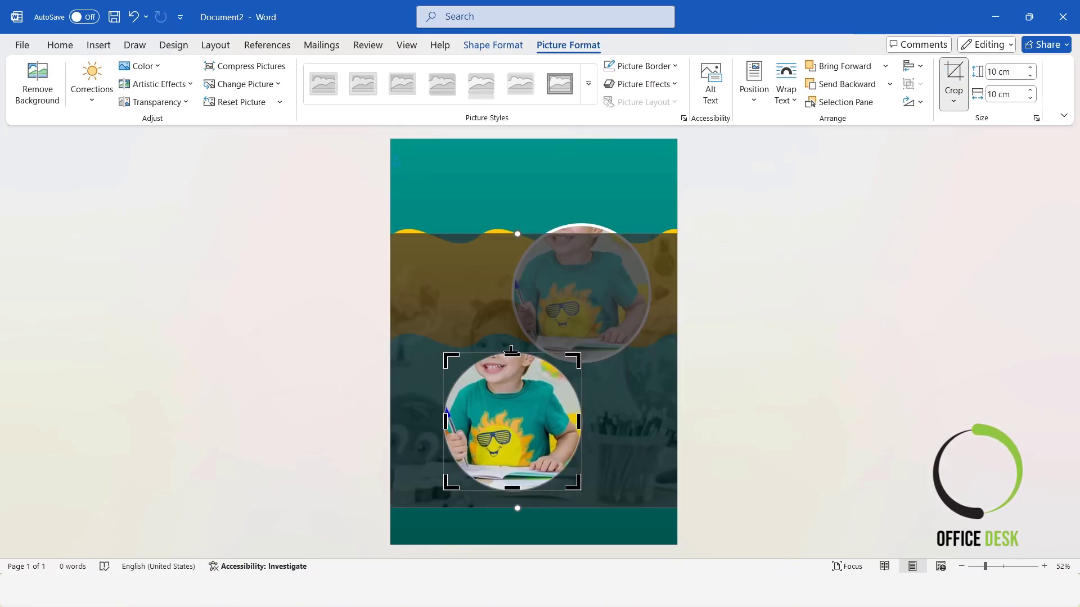
{"action": "left_click_drag", "start_coordinate": [511, 350], "coordinate": [505, 289]}
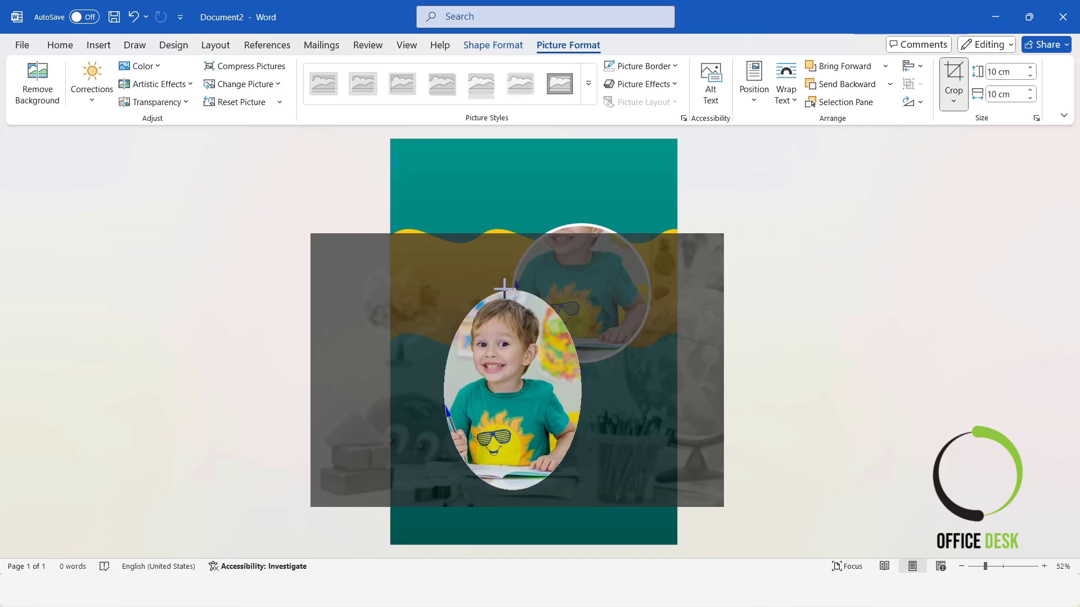
{"action": "left_click", "coordinate": [954, 79]}
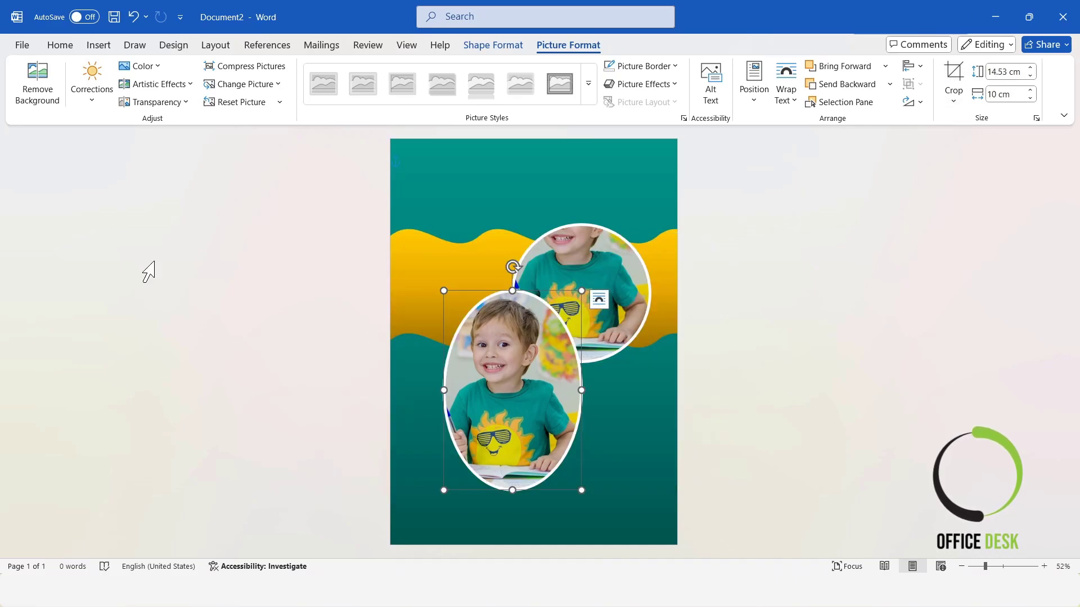
Step: Remove the white border and the background from the duplicated photo, marking the boy's hair as an area to keep
{"action": "left_click", "coordinate": [638, 66]}
{"action": "left_click", "coordinate": [655, 352]}
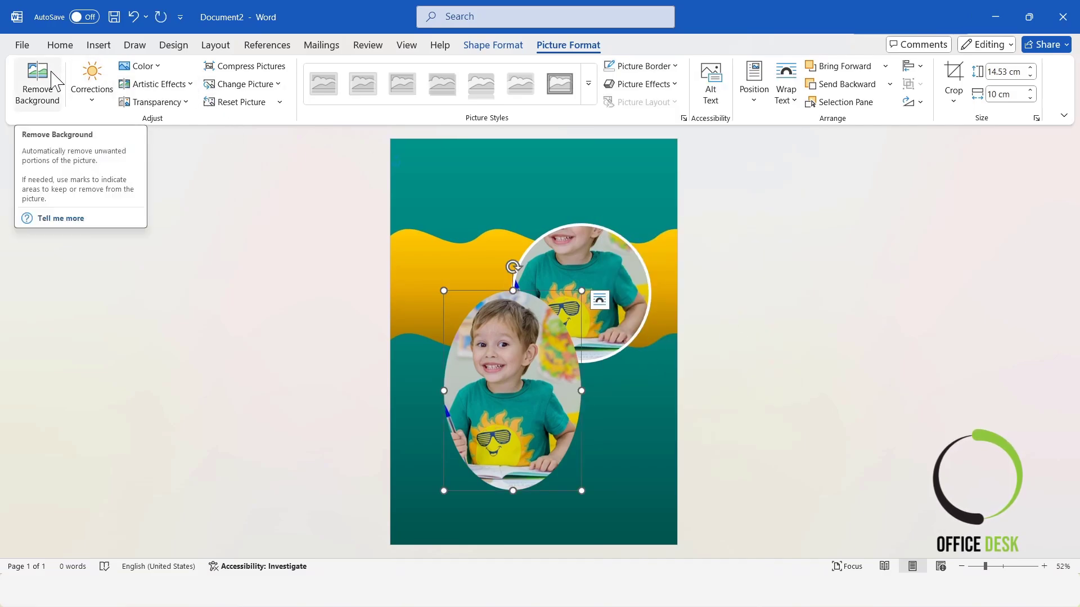
{"action": "left_click", "coordinate": [38, 83]}
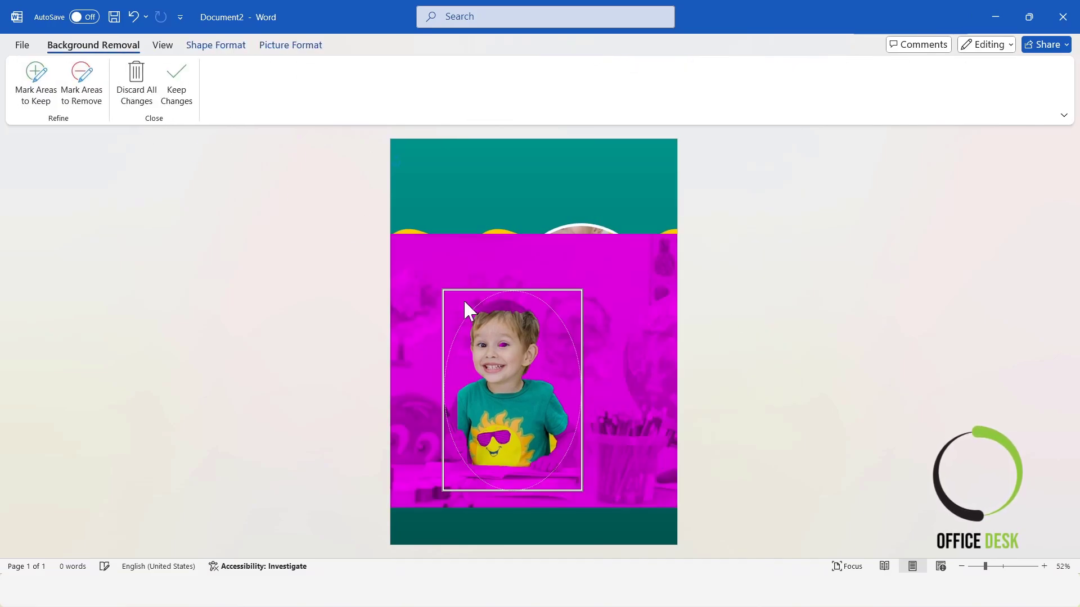
{"action": "left_click", "coordinate": [36, 83]}
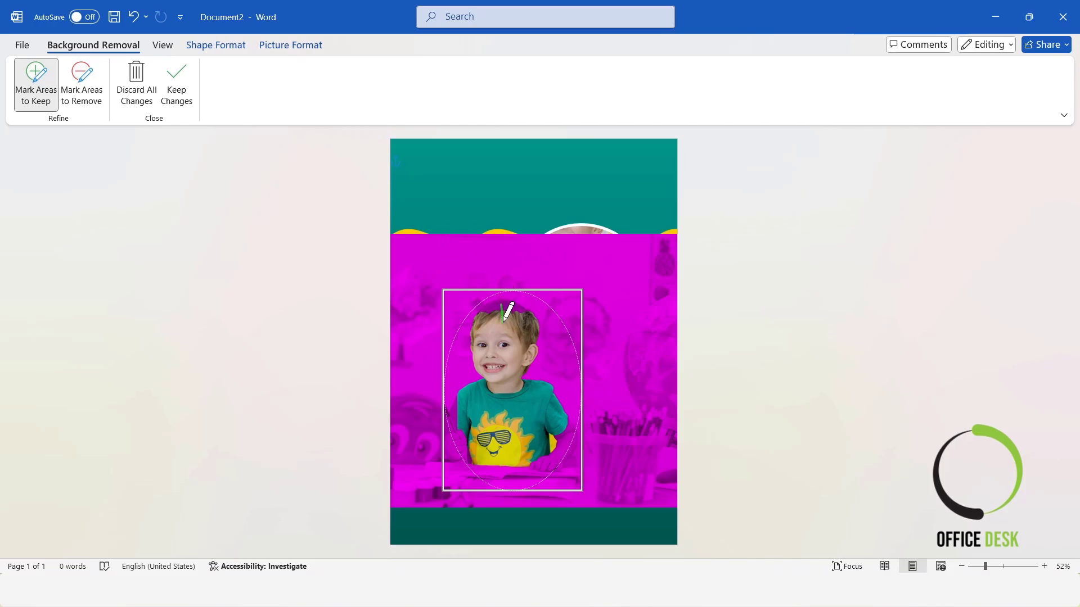
{"action": "left_click_drag", "start_coordinate": [504, 321], "coordinate": [502, 331]}
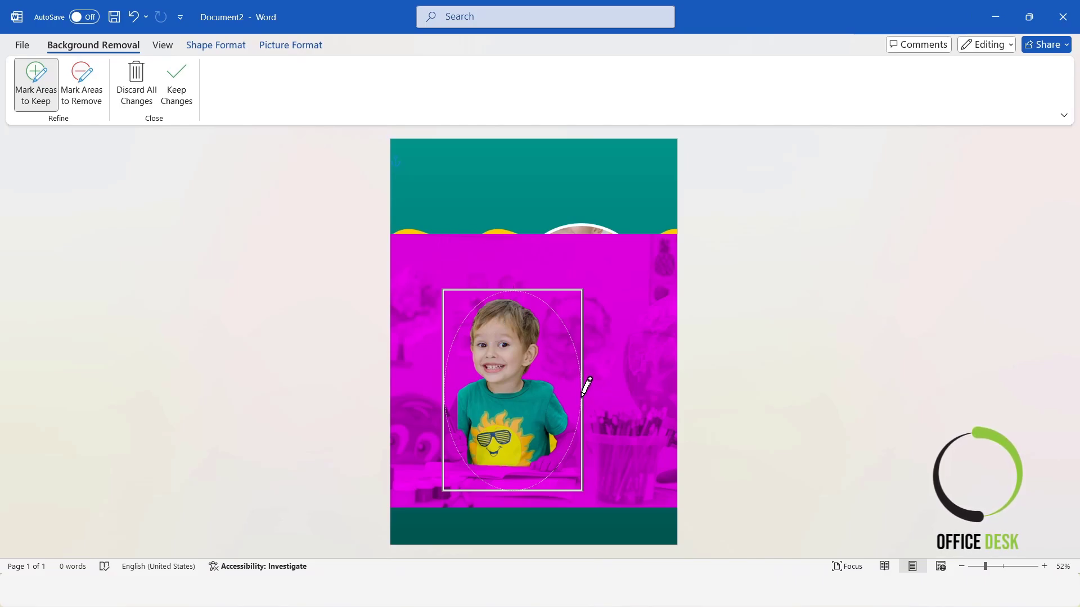
{"action": "left_click", "coordinate": [176, 84]}
Step: Place the cut-out boy exactly over the round photo so his head rises above the circle, and group the two pictures
{"action": "left_click_drag", "start_coordinate": [529, 419], "coordinate": [594, 290]}
{"action": "left_click", "coordinate": [593, 203]}
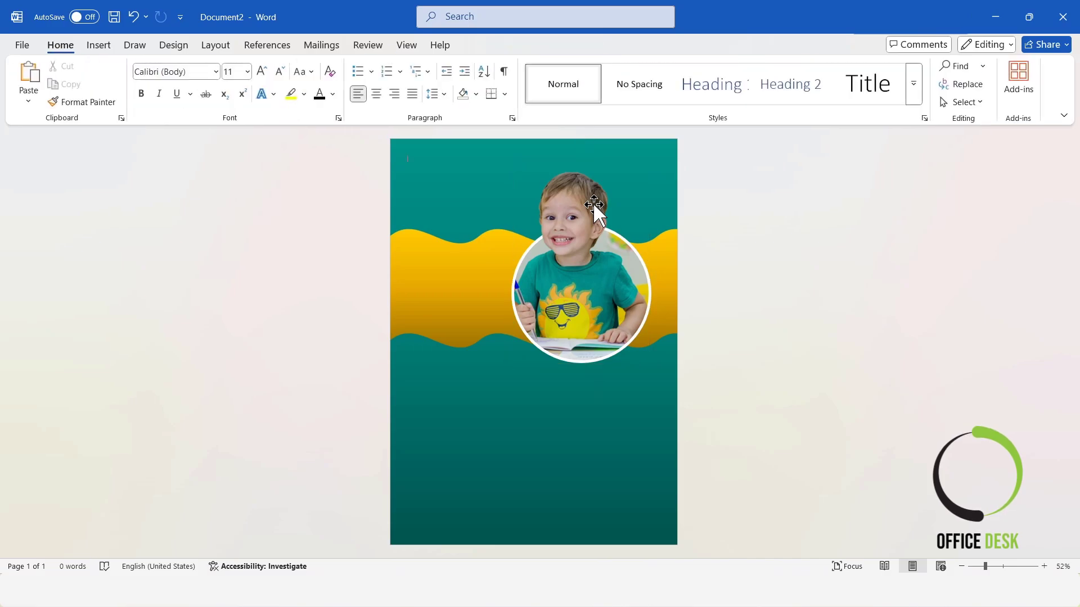
{"action": "left_click", "coordinate": [844, 102]}
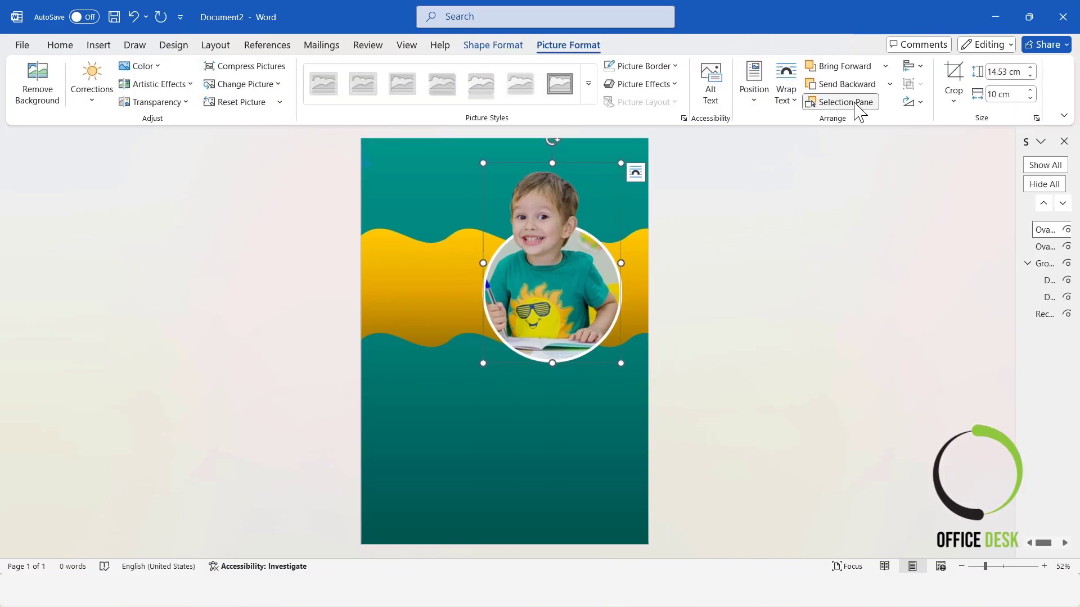
{"action": "left_click_drag", "start_coordinate": [1016, 254], "coordinate": [863, 272]}
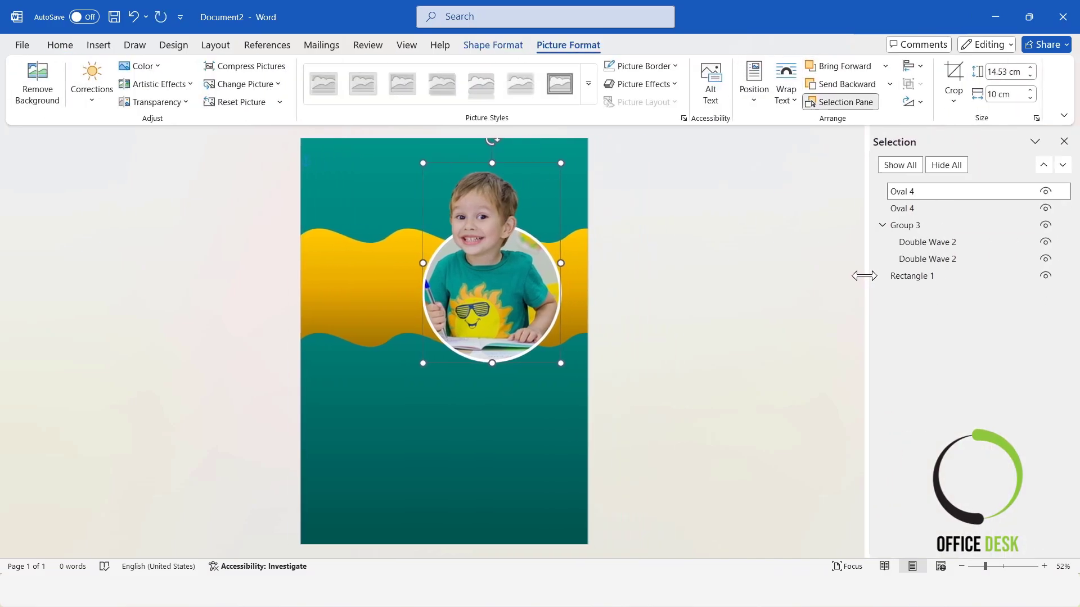
{"action": "left_click", "coordinate": [907, 212], "text": "ctrl"}
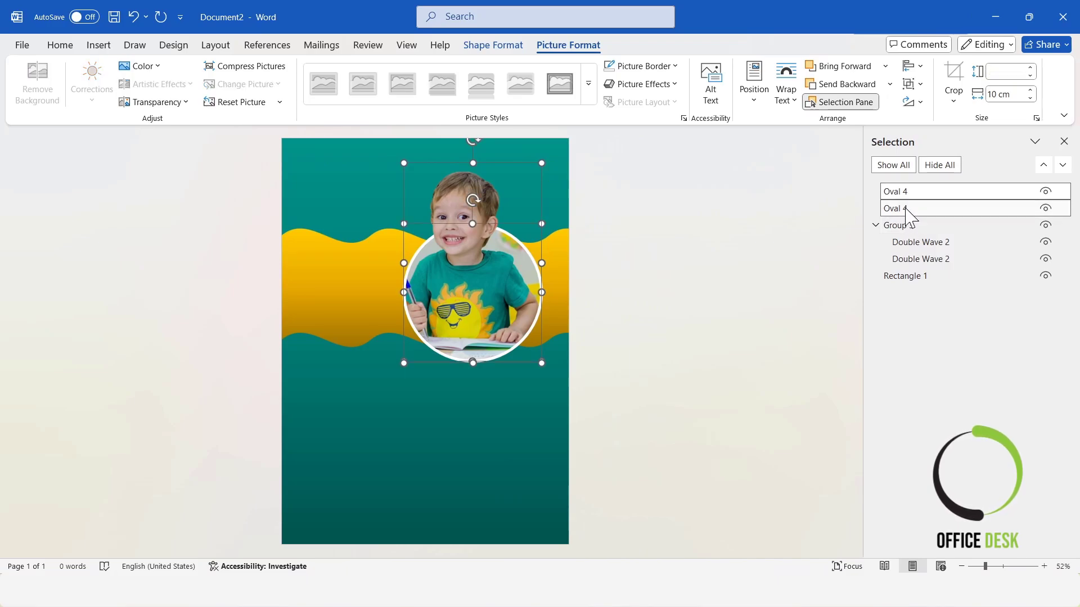
{"action": "right_click", "coordinate": [473, 228]}
{"action": "mouse_move", "coordinate": [610, 349]}
{"action": "left_click", "coordinate": [656, 351]}
{"action": "left_click", "coordinate": [763, 307]}
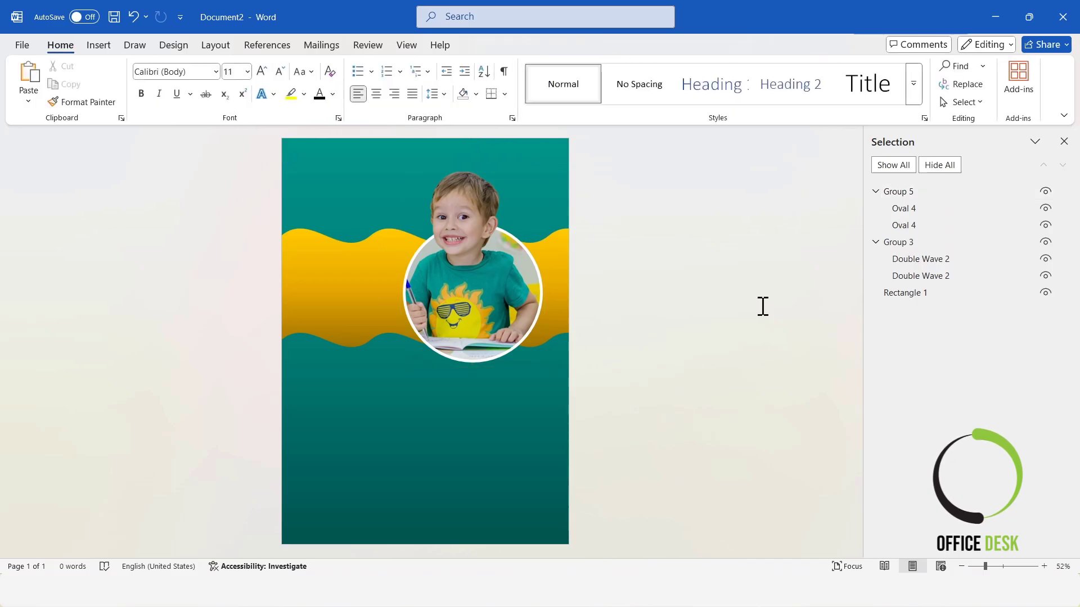
{"action": "left_click", "coordinate": [1063, 141]}
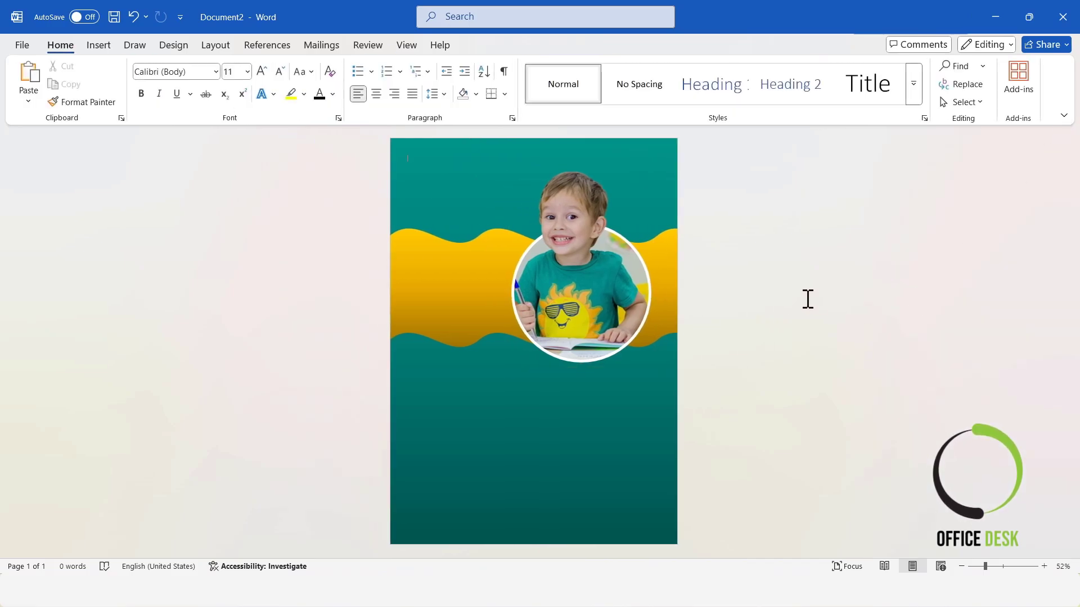
Step: Shift the grouped photo slightly to the right and down on the golden wave band
{"action": "left_click", "coordinate": [612, 274]}
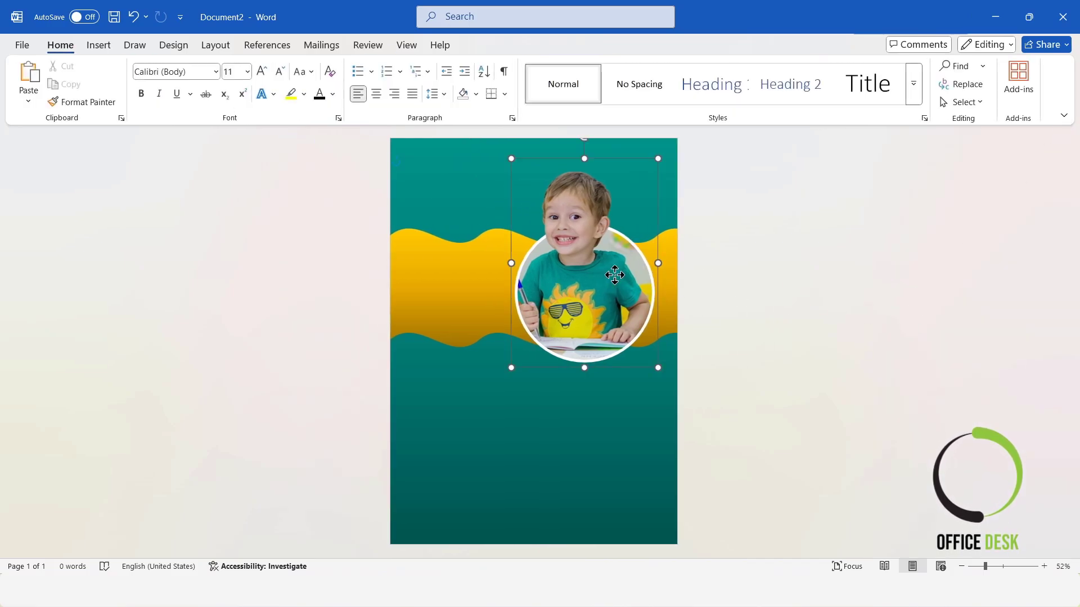
{"action": "left_click_drag", "start_coordinate": [613, 275], "coordinate": [617, 281]}
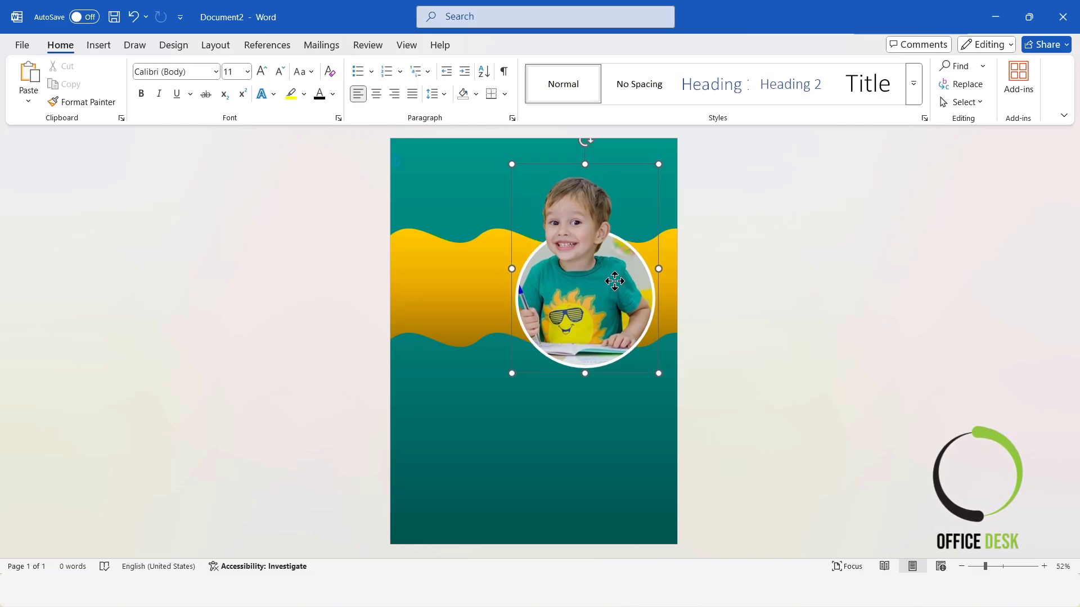
{"action": "left_click", "coordinate": [763, 345]}
Step: Draw a text box about 2.54 cm high and 7.33 cm wide on the golden band beside the photo
{"action": "left_click", "coordinate": [99, 45]}
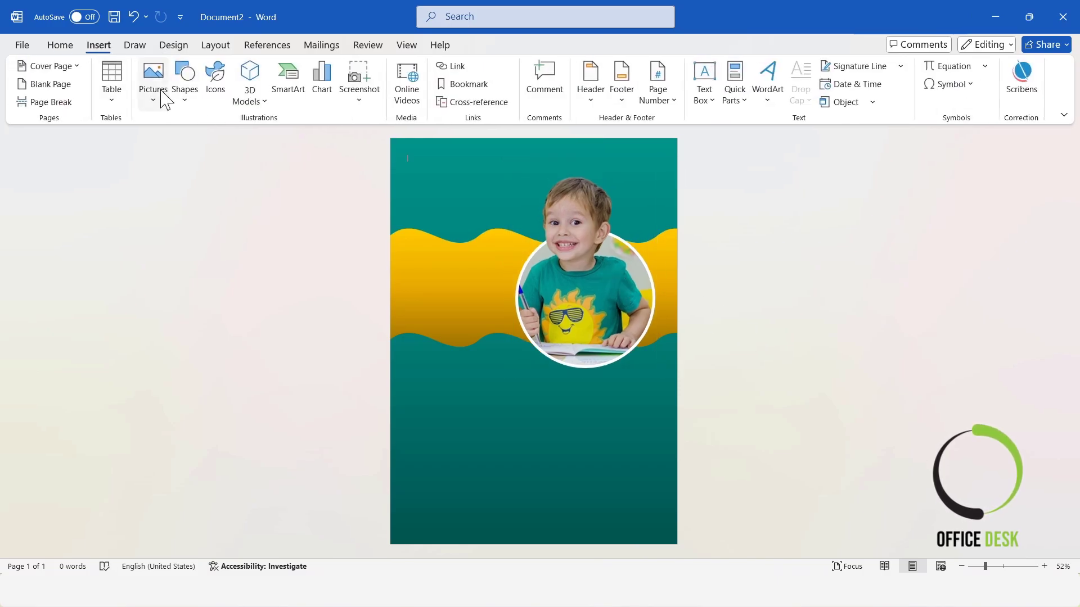
{"action": "left_click", "coordinate": [185, 84]}
{"action": "left_click", "coordinate": [180, 293]}
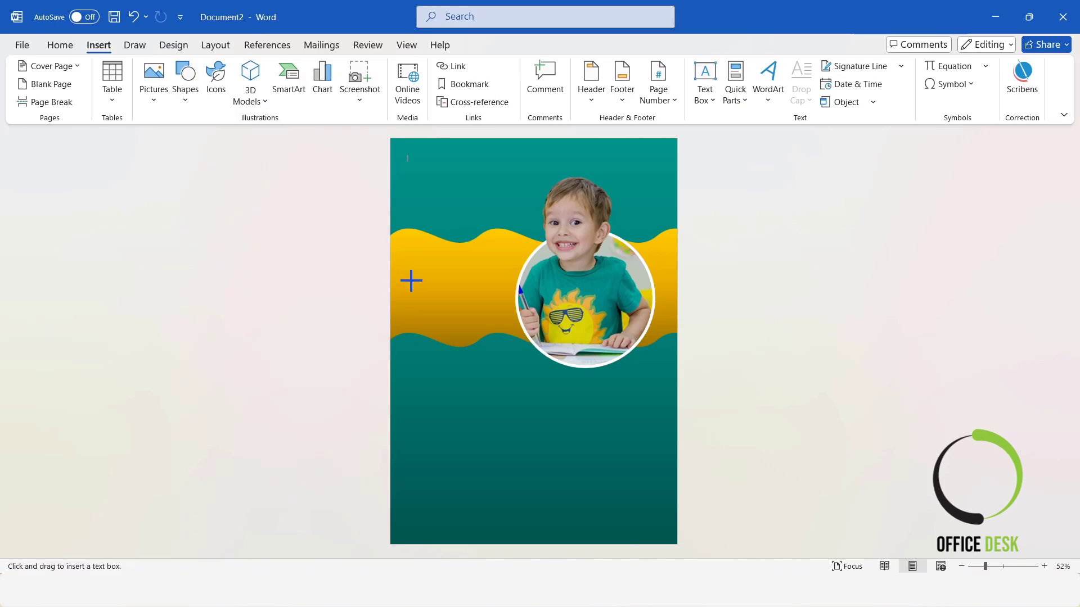
{"action": "left_click_drag", "start_coordinate": [407, 260], "coordinate": [509, 295]}
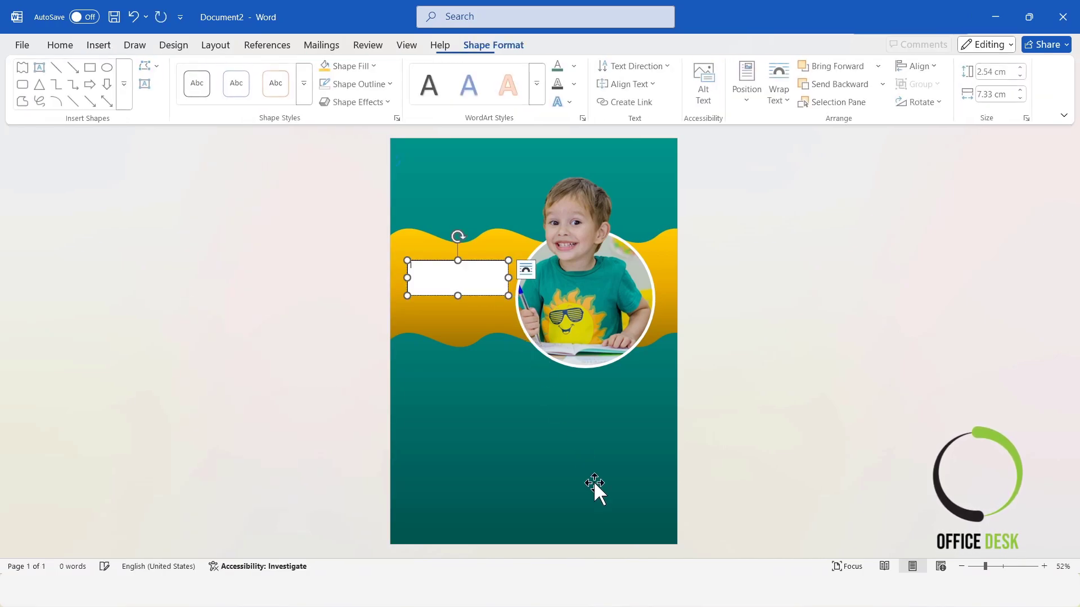
Step: Copy the script word "Enrol" from the finished flyer in Doc1.docx and paste it into the new text box in Document2
{"action": "mouse_move", "coordinate": [541, 594]}
{"action": "left_click", "coordinate": [483, 519]}
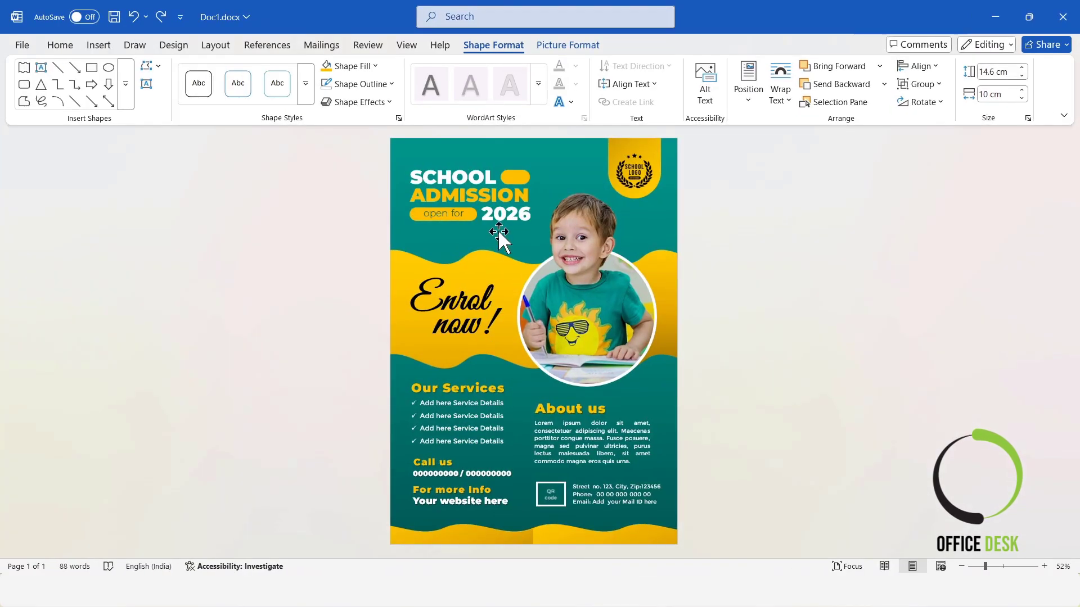
{"action": "double_click", "coordinate": [494, 293]}
{"action": "key", "text": "ctrl+c"}
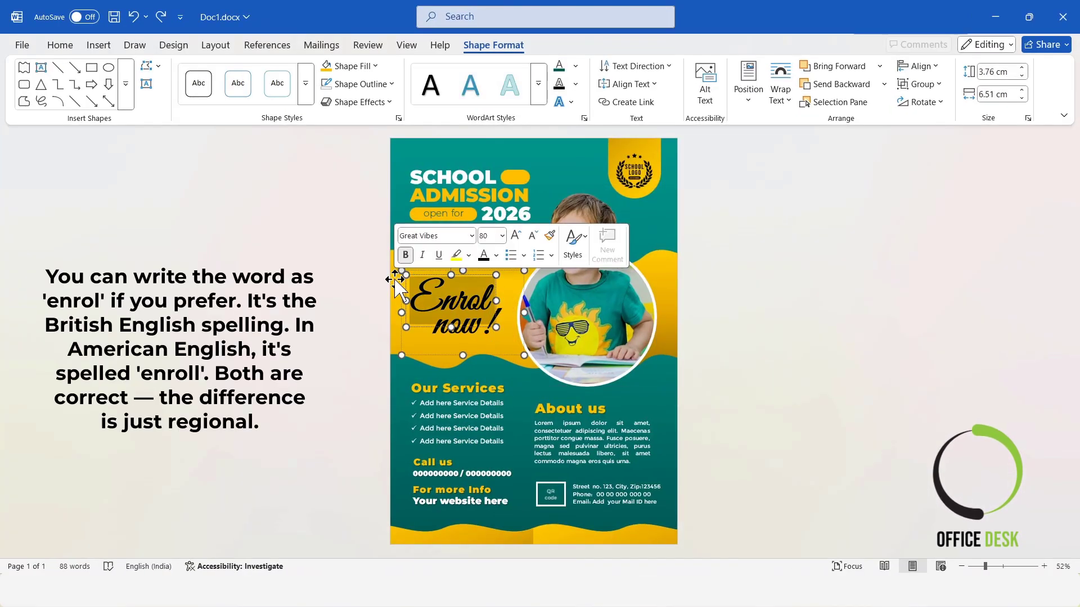
{"action": "left_click", "coordinate": [1004, 15]}
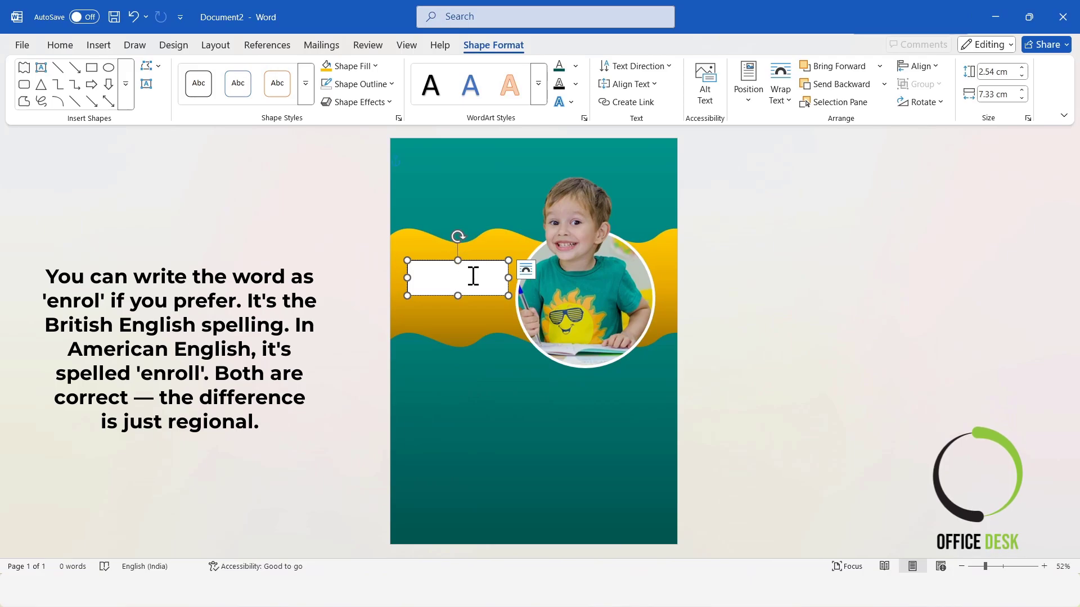
{"action": "key", "text": "ctrl+v"}
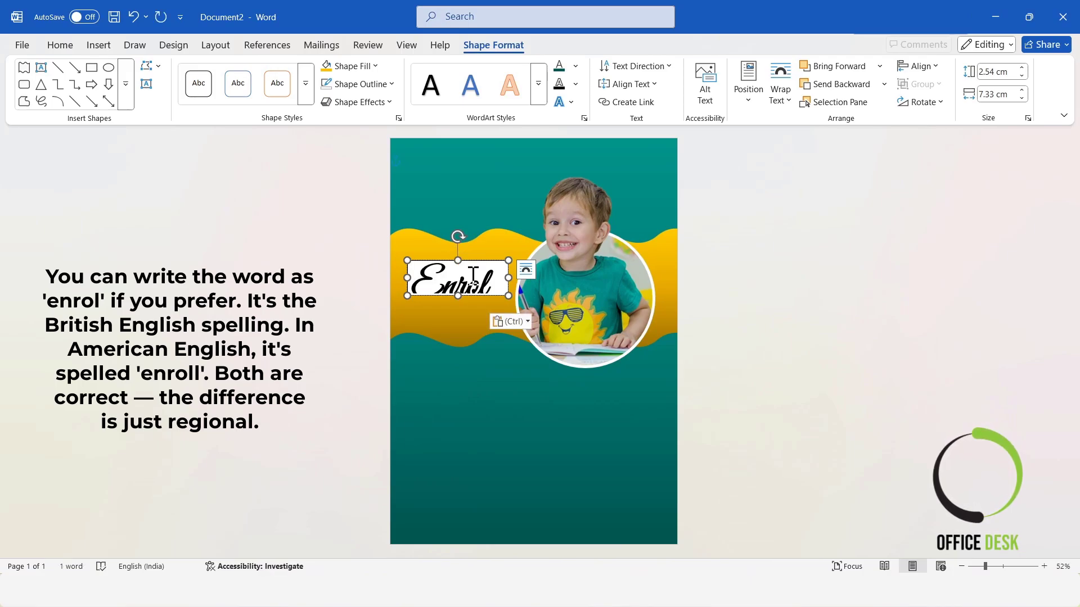
Step: Enlarge the text box to about 3.56 cm high so the whole word "Enrol" fits
{"action": "left_click_drag", "start_coordinate": [459, 296], "coordinate": [458, 309]}
{"action": "left_click_drag", "start_coordinate": [487, 261], "coordinate": [395, 269]}
{"action": "left_click", "coordinate": [691, 276]}
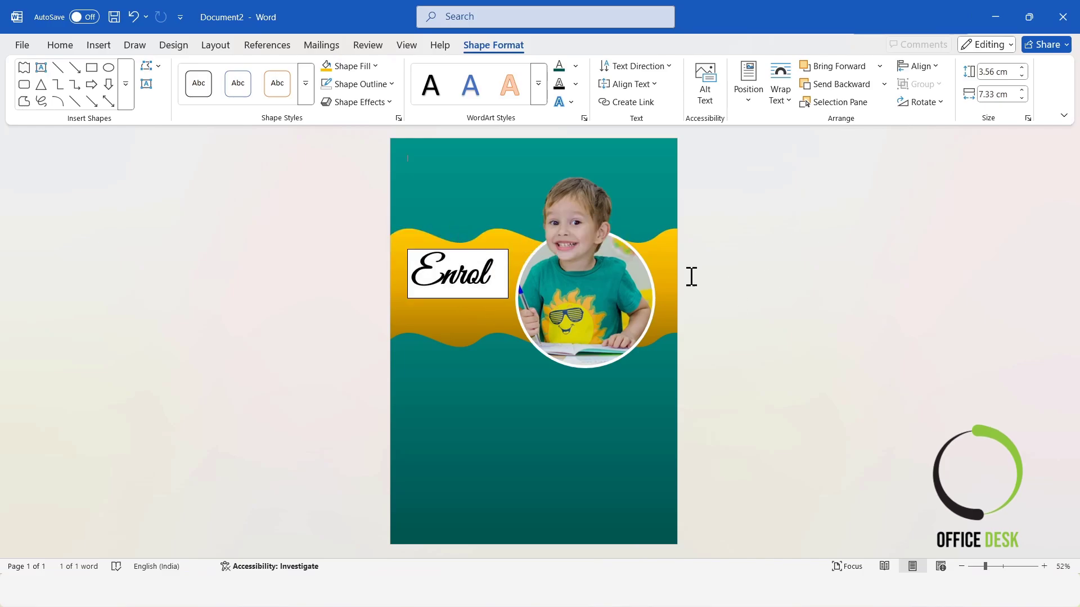
Step: Give the "Enrol" text box no fill and no outline
{"action": "left_click", "coordinate": [464, 250]}
{"action": "left_click", "coordinate": [354, 66]}
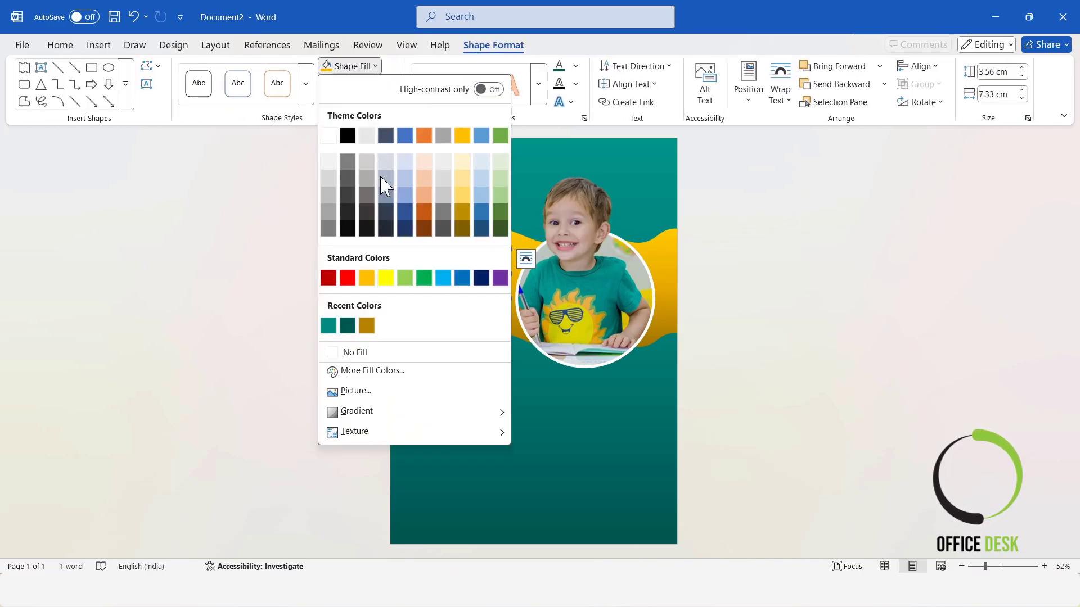
{"action": "left_click", "coordinate": [340, 352]}
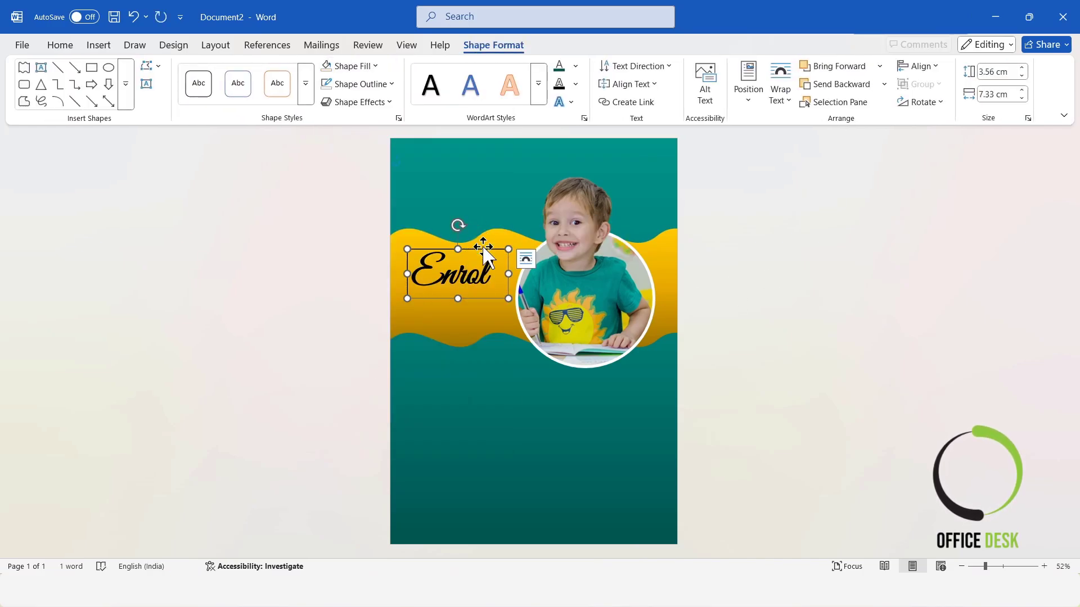
{"action": "left_click", "coordinate": [388, 84]}
{"action": "left_click", "coordinate": [360, 370]}
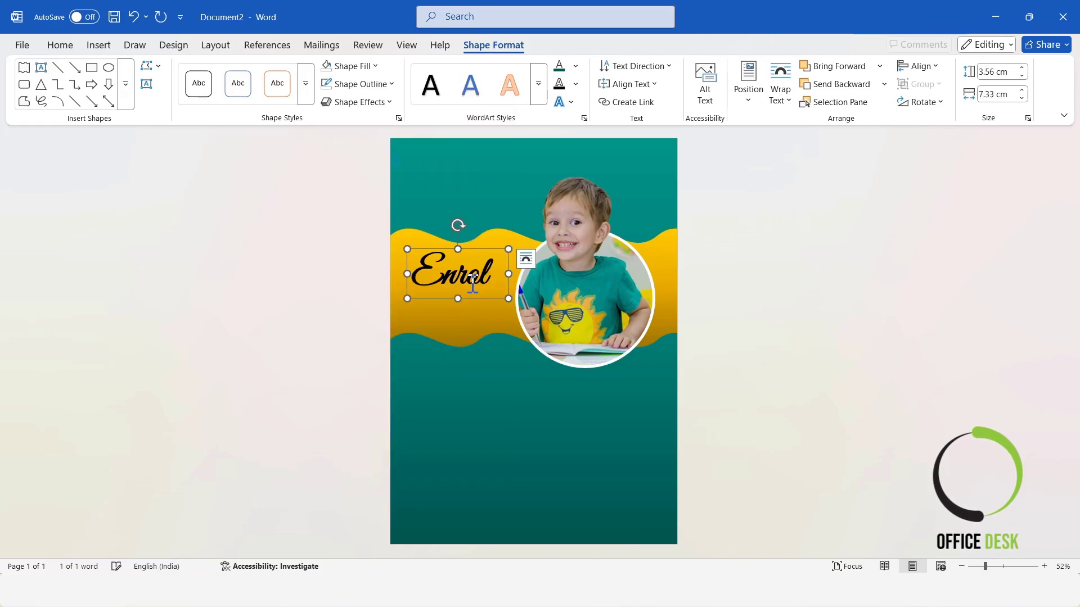
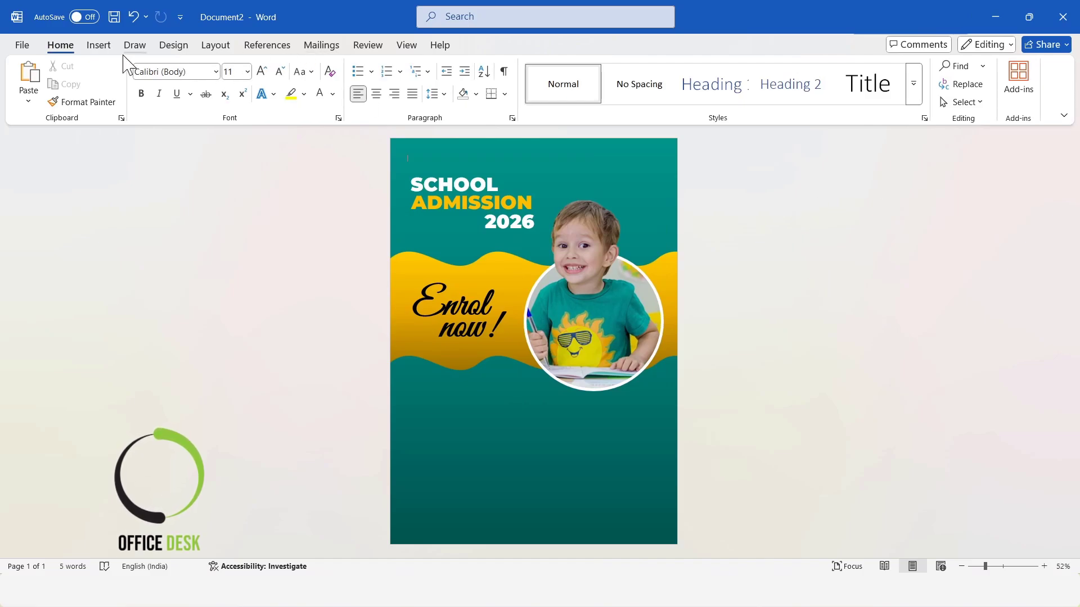
Step: Draw a rounded rectangle about 1.23 cm high in front of "2026" and set its width to 5.3 cm
{"action": "left_click", "coordinate": [95, 46]}
{"action": "left_click", "coordinate": [186, 96]}
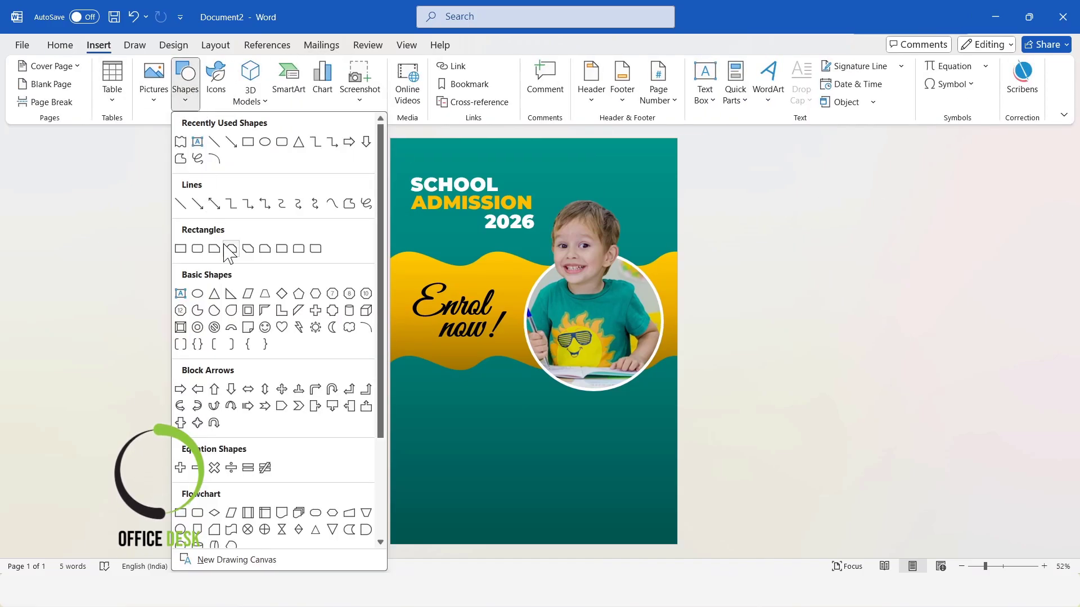
{"action": "left_click", "coordinate": [197, 249]}
{"action": "left_click_drag", "start_coordinate": [408, 218], "coordinate": [483, 231]}
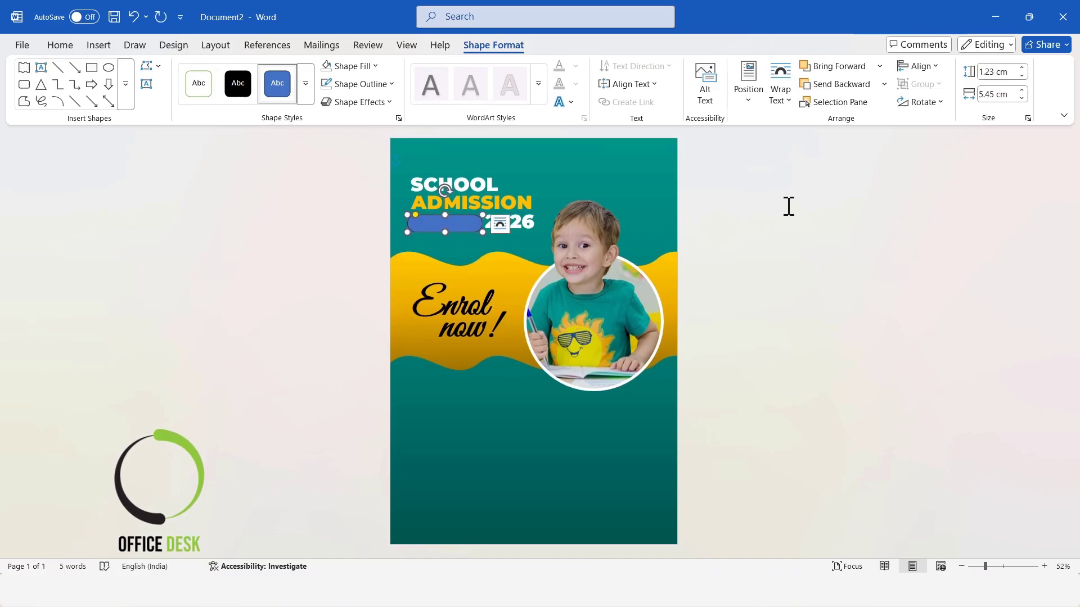
{"action": "left_click", "coordinate": [1022, 99]}
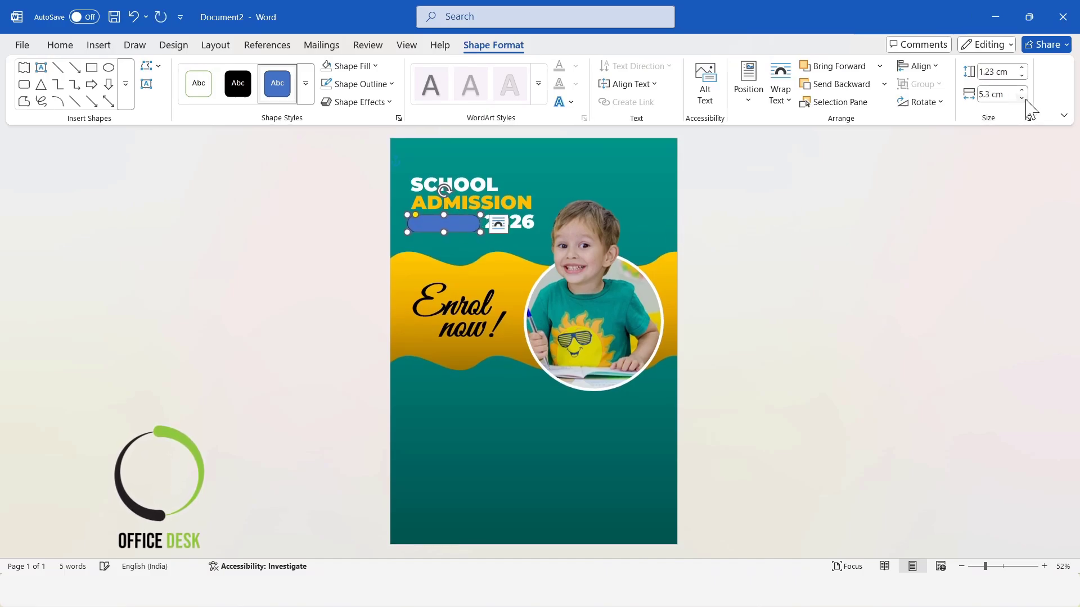
{"action": "left_click", "coordinate": [958, 175]}
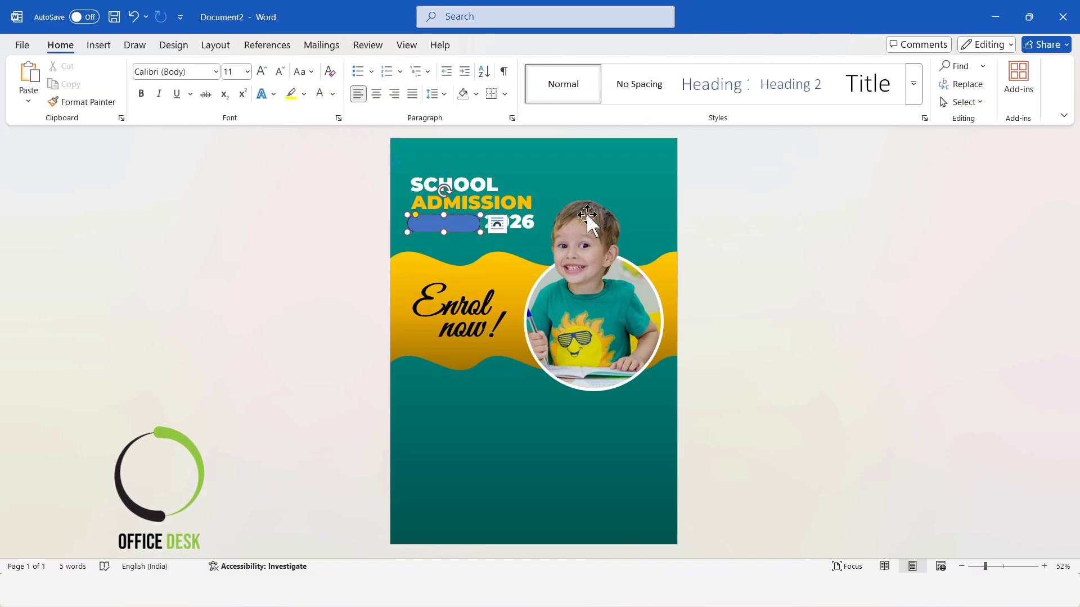
Step: Fill the rounded rectangle with the standard orange color and remove its outline
{"action": "left_click", "coordinate": [357, 67]}
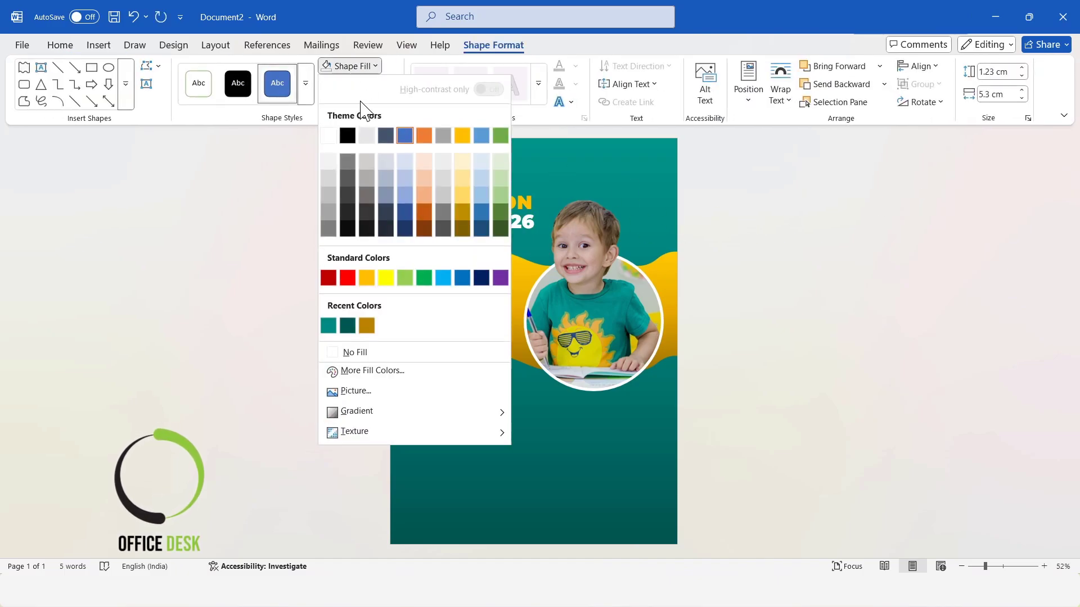
{"action": "left_click", "coordinate": [366, 278]}
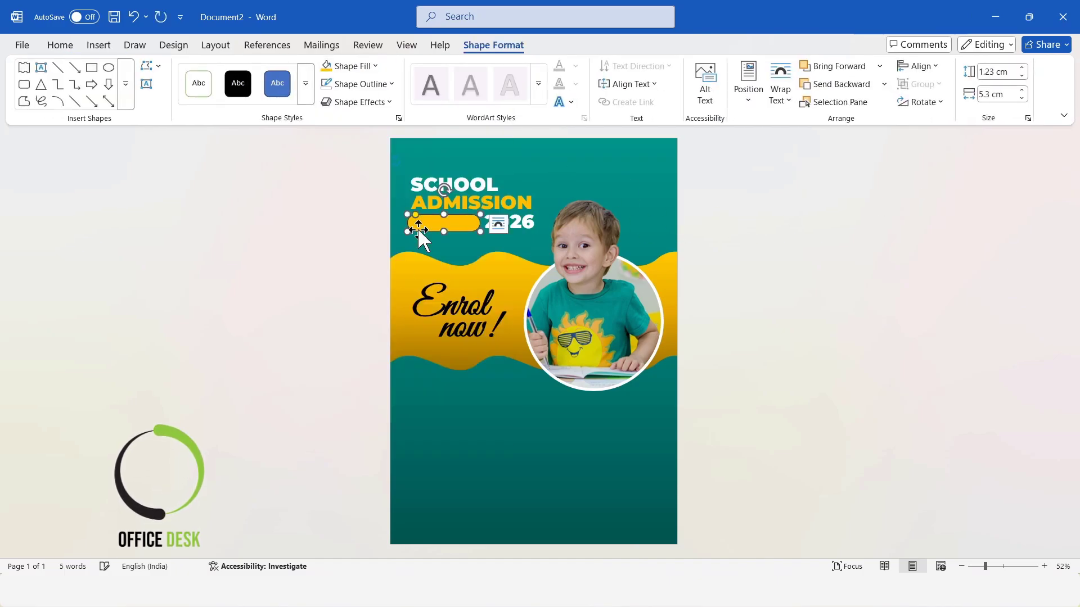
{"action": "left_click", "coordinate": [360, 84]}
{"action": "left_click", "coordinate": [364, 371]}
{"action": "left_click", "coordinate": [803, 276]}
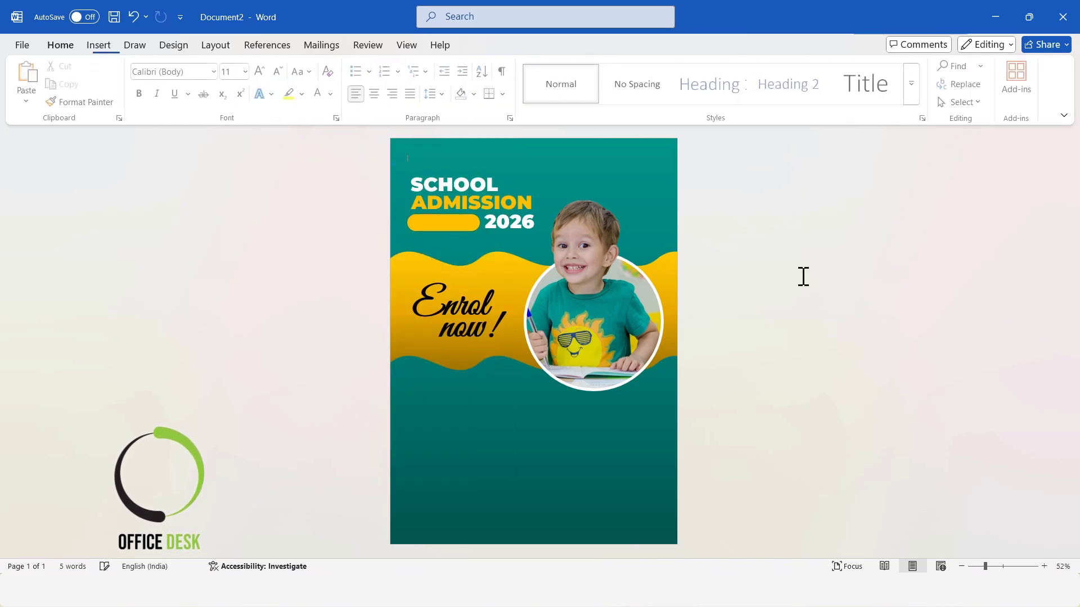
Step: Duplicate the orange rounded bar to the space after "SCHOOL" and set the copy's width to 2.4 cm
{"action": "left_click", "coordinate": [450, 224]}
{"action": "left_click_drag", "start_coordinate": [450, 225], "coordinate": [538, 182]}
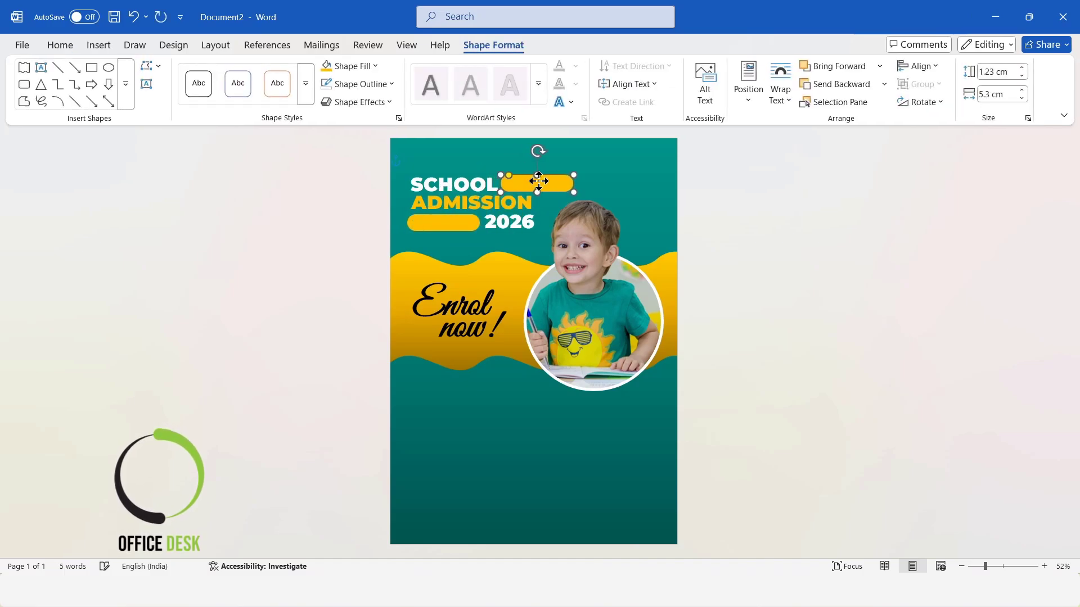
{"action": "left_click", "coordinate": [1022, 98]}
{"action": "left_click", "coordinate": [1022, 98]}
{"action": "left_click", "coordinate": [1023, 98]}
{"action": "left_click", "coordinate": [1022, 98]}
{"action": "left_click", "coordinate": [1022, 98]}
{"action": "left_click", "coordinate": [1022, 98]}
{"action": "left_click", "coordinate": [1022, 98]}
{"action": "left_click", "coordinate": [1023, 98]}
{"action": "left_click", "coordinate": [1023, 98]}
{"action": "left_click", "coordinate": [1023, 98]}
{"action": "left_click", "coordinate": [1022, 98]}
{"action": "left_click", "coordinate": [1022, 98]}
{"action": "left_click", "coordinate": [1023, 98]}
{"action": "left_click", "coordinate": [1023, 98]}
{"action": "left_click", "coordinate": [1022, 97]}
{"action": "left_click", "coordinate": [1022, 98]}
{"action": "left_click", "coordinate": [1022, 98]}
{"action": "left_click", "coordinate": [1023, 98]}
{"action": "left_click", "coordinate": [1022, 98]}
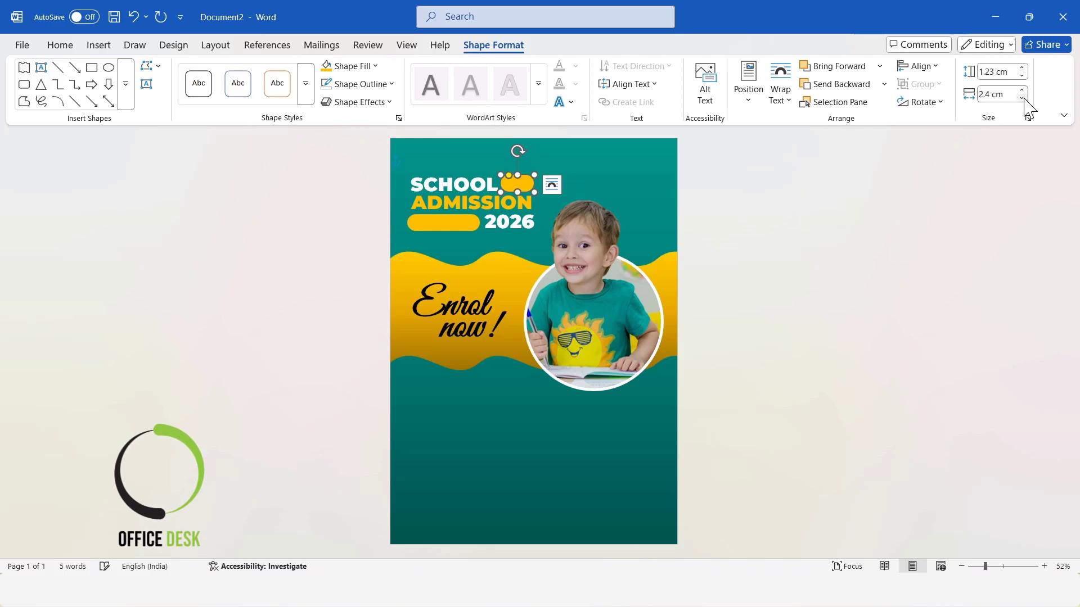
{"action": "left_click", "coordinate": [946, 210]}
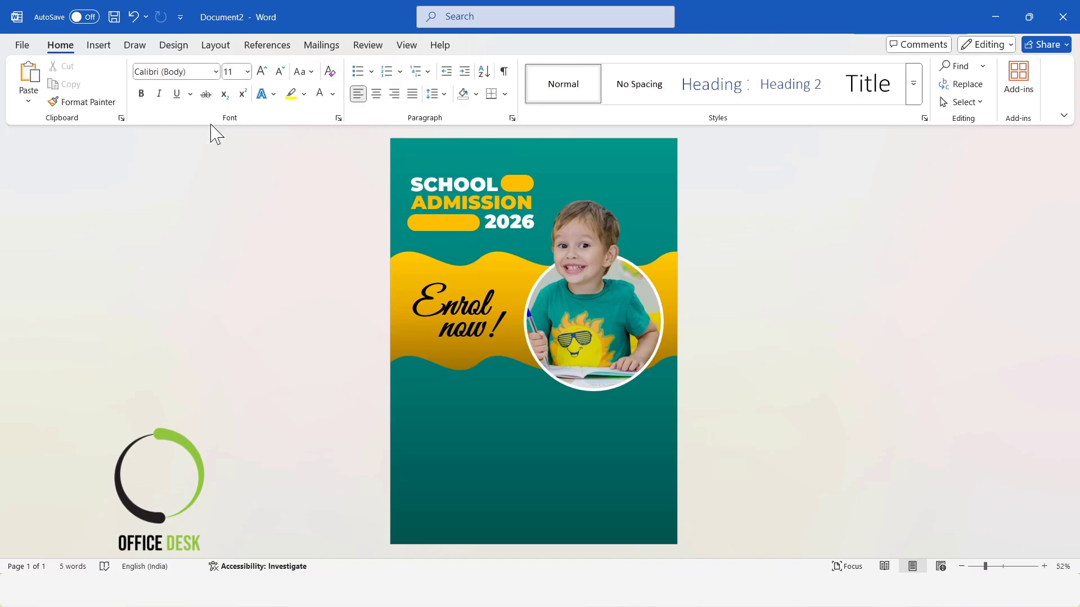
Step: Draw a text box about 1.24 cm high and 6.06 cm wide below the wave band and enter "Open for"
{"action": "left_click", "coordinate": [99, 45]}
{"action": "left_click", "coordinate": [185, 101]}
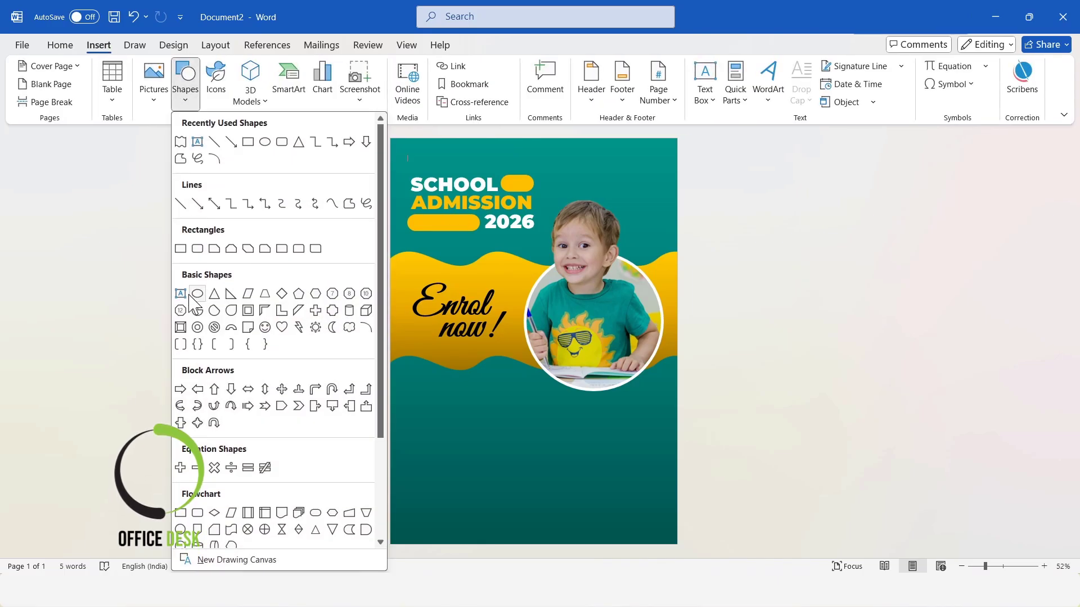
{"action": "left_click", "coordinate": [179, 291]}
{"action": "left_click_drag", "start_coordinate": [421, 398], "coordinate": [490, 409]}
{"action": "type", "text": "open"}
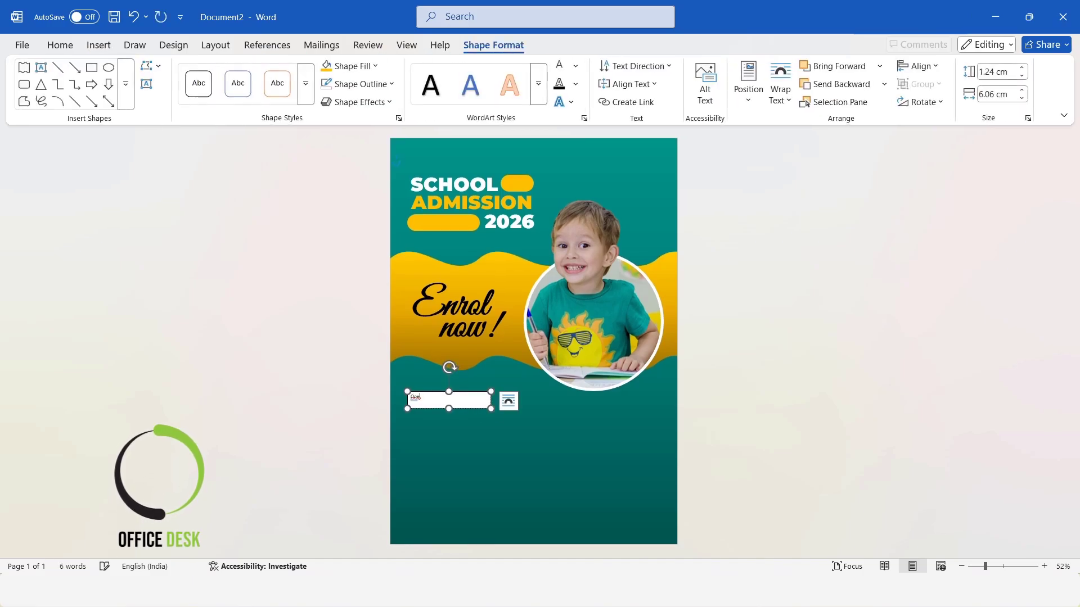
Step: Format the "Open for" text as 20 pt Montserrat Light in uppercase
{"action": "key", "text": "ctrl+a"}
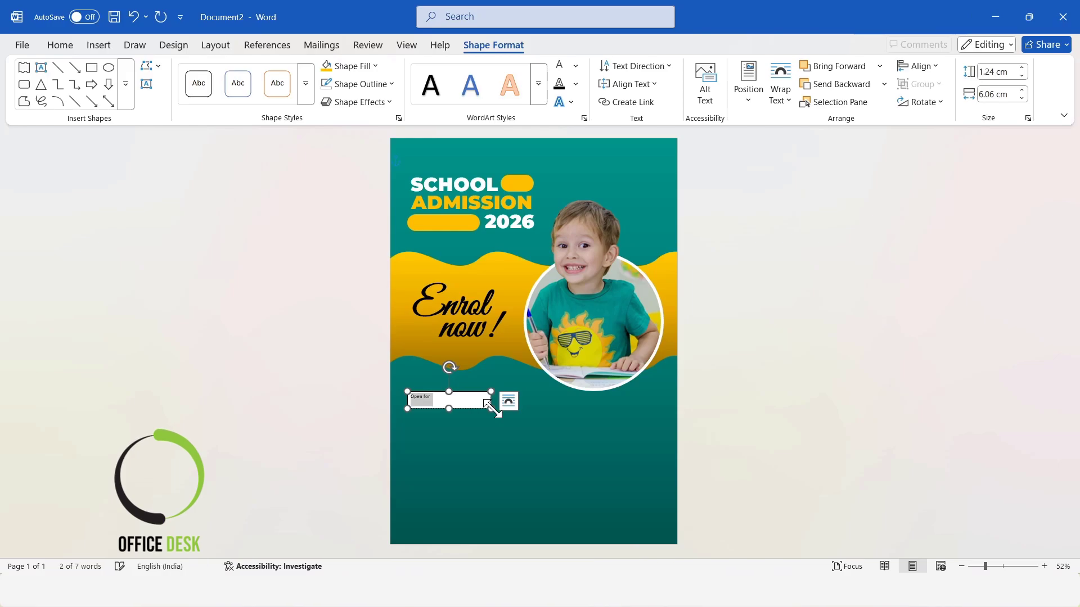
{"action": "left_click", "coordinate": [59, 45]}
{"action": "left_click", "coordinate": [266, 73]}
{"action": "left_click", "coordinate": [266, 73]}
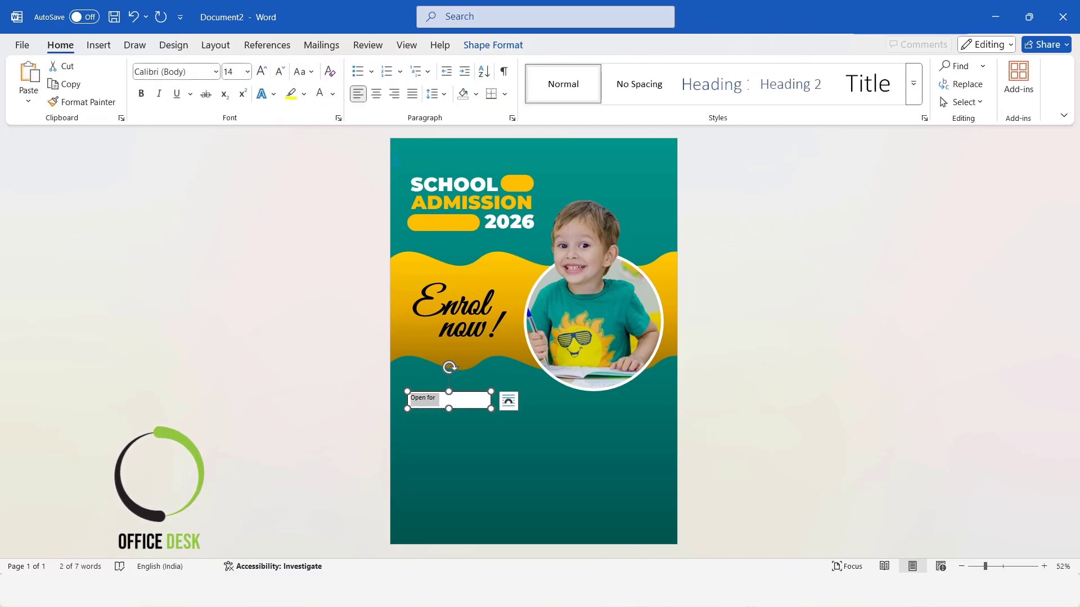
{"action": "left_click", "coordinate": [267, 74]}
{"action": "left_click", "coordinate": [266, 73]}
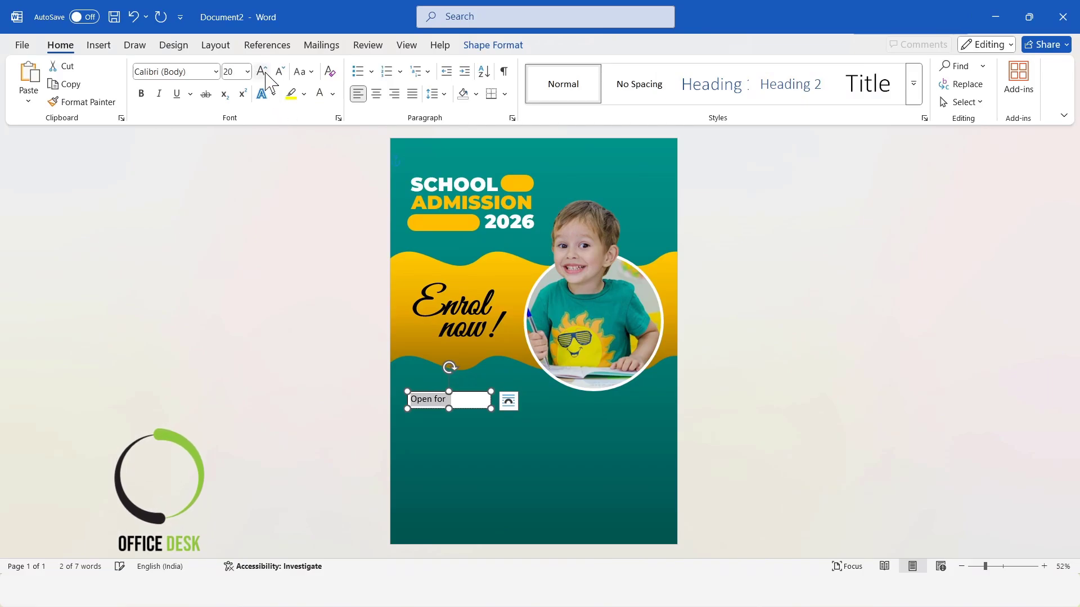
{"action": "left_click", "coordinate": [215, 72]}
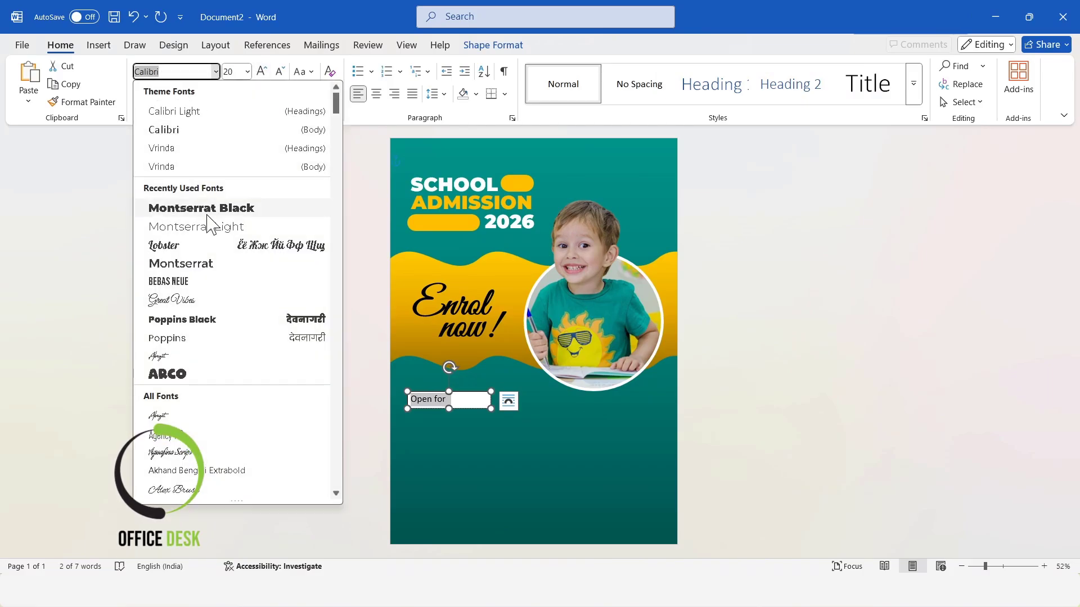
{"action": "left_click", "coordinate": [210, 226]}
{"action": "left_click", "coordinate": [302, 71]}
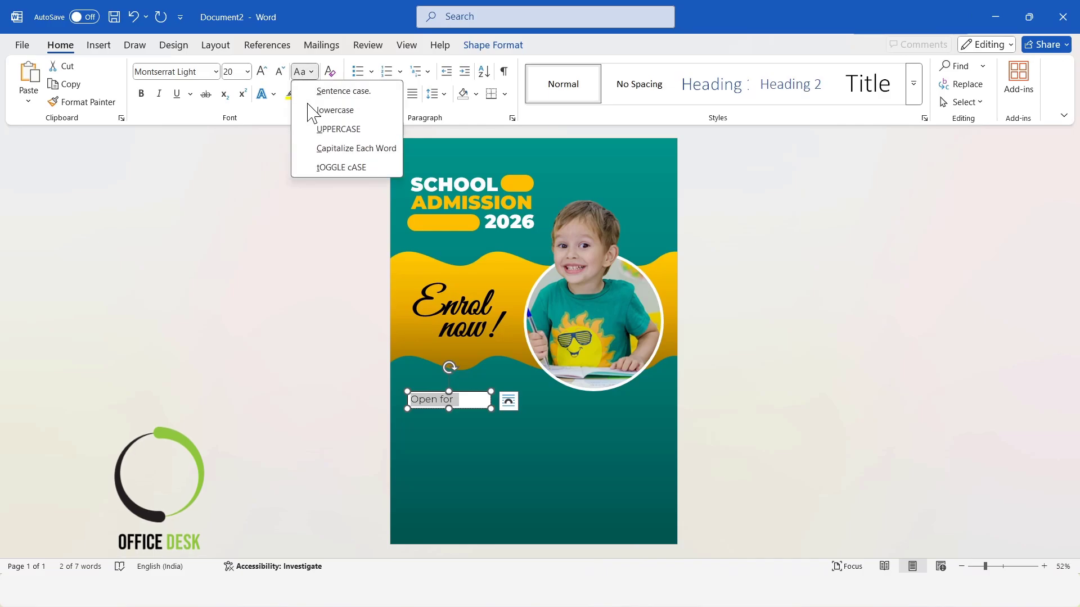
{"action": "left_click", "coordinate": [323, 127]}
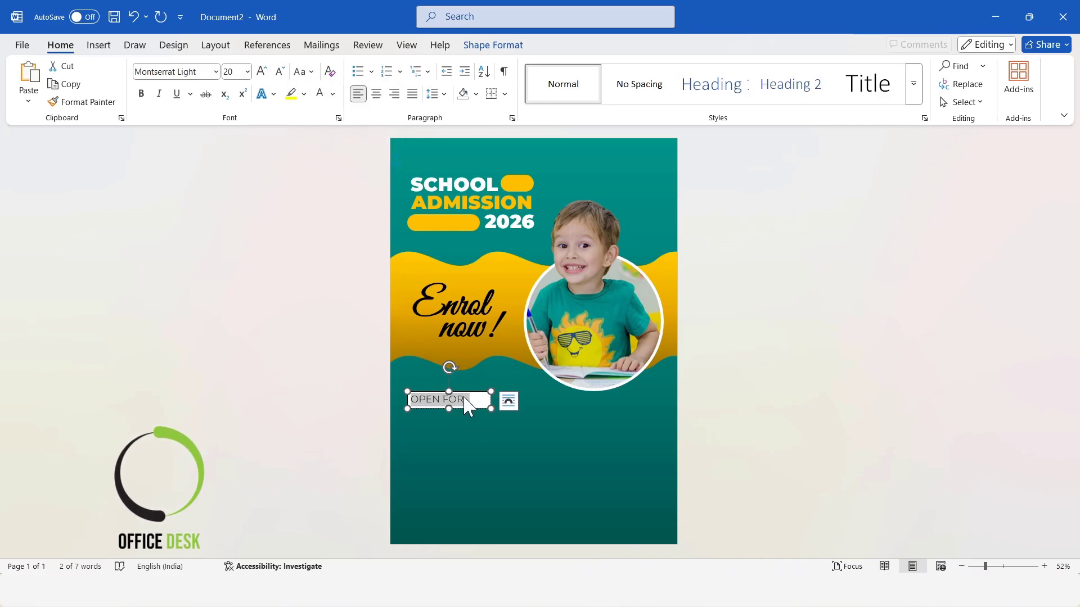
Step: Move the "OPEN FOR" text box onto the orange bar before "2026" and remove its fill and outline
{"action": "left_click_drag", "start_coordinate": [464, 390], "coordinate": [472, 215]}
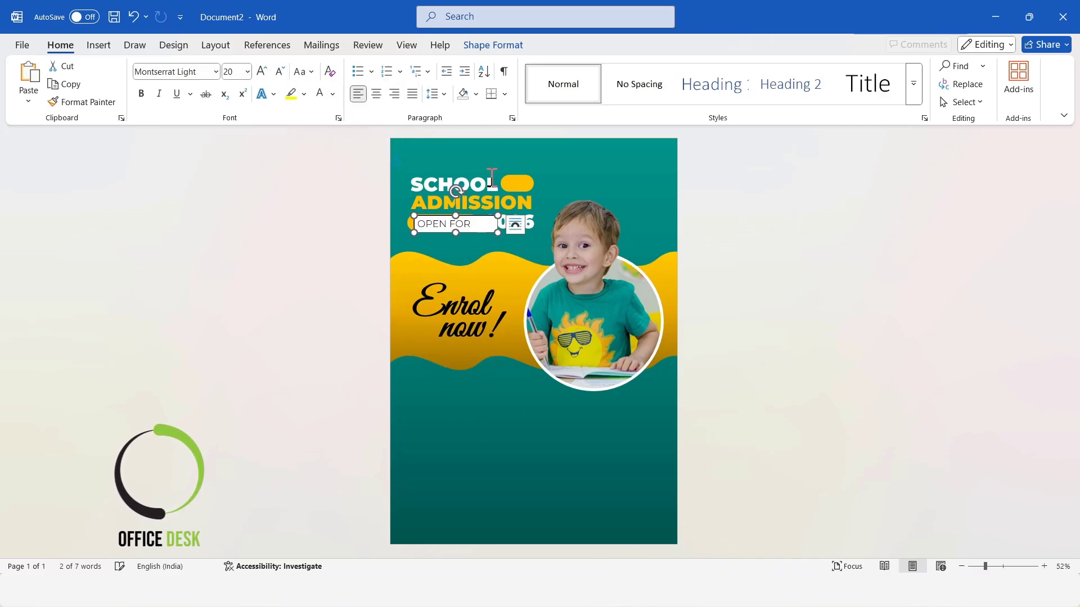
{"action": "left_click", "coordinate": [506, 48]}
{"action": "left_click", "coordinate": [346, 66]}
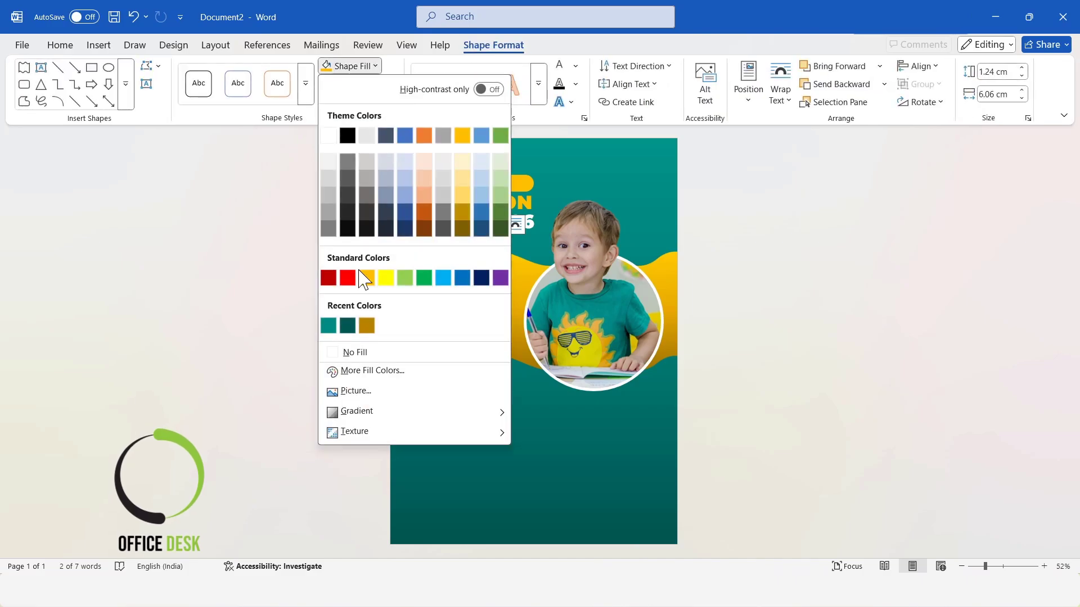
{"action": "left_click", "coordinate": [354, 352]}
{"action": "left_click", "coordinate": [371, 84]}
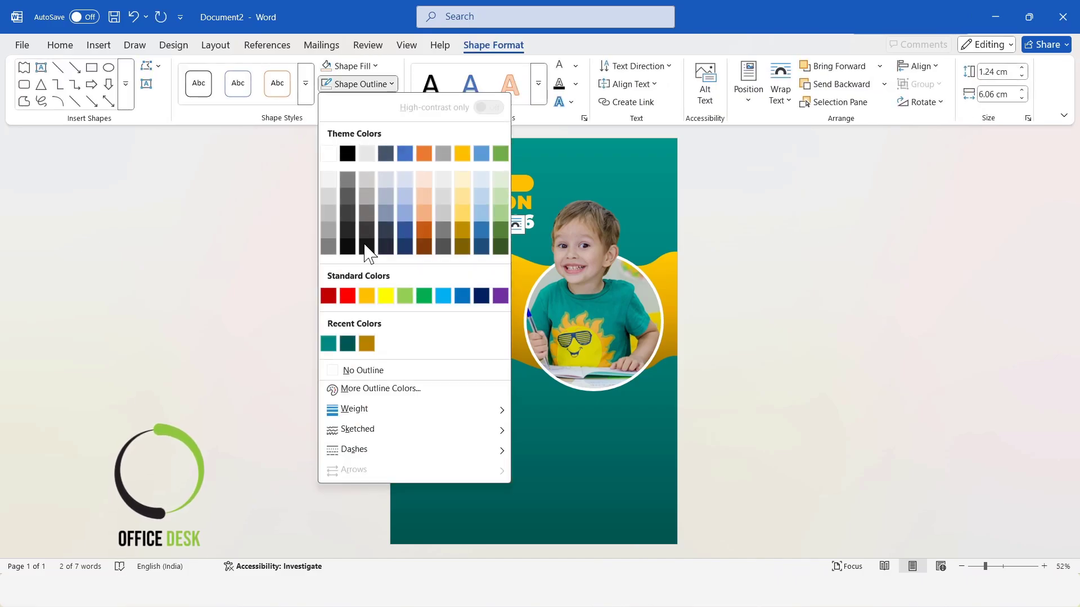
{"action": "left_click", "coordinate": [363, 369]}
Step: Shrink the "OPEN FOR" text box to about 1.23 by 4.55 cm and center it on the orange bar
{"action": "left_click_drag", "start_coordinate": [467, 216], "coordinate": [477, 231]}
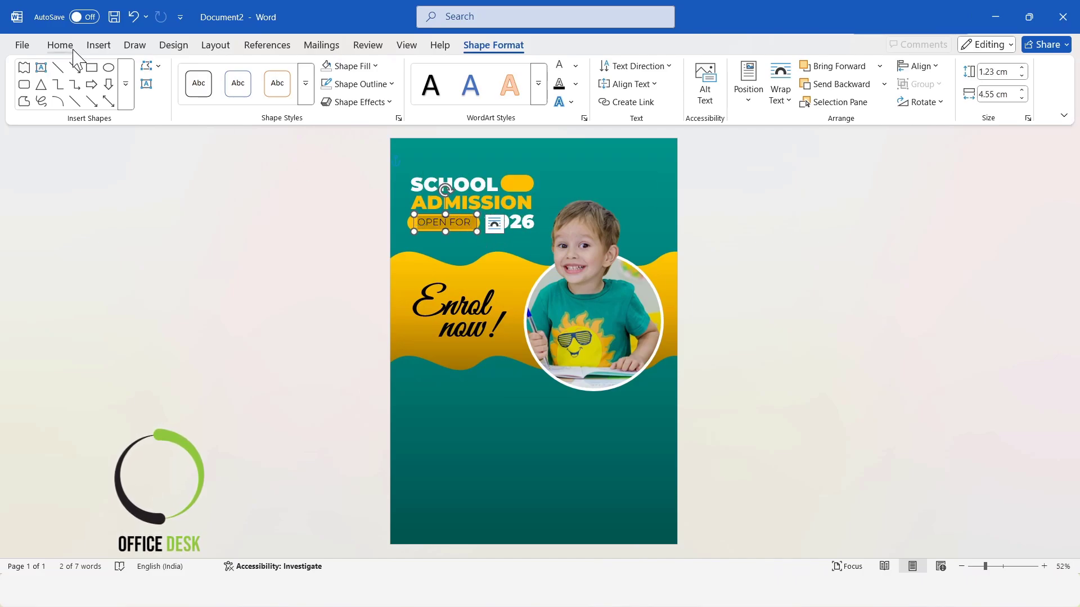
{"action": "left_click", "coordinate": [60, 45]}
{"action": "left_click", "coordinate": [525, 265]}
{"action": "left_click", "coordinate": [475, 223]}
{"action": "key", "text": "Left"}
{"action": "left_click", "coordinate": [774, 232]}
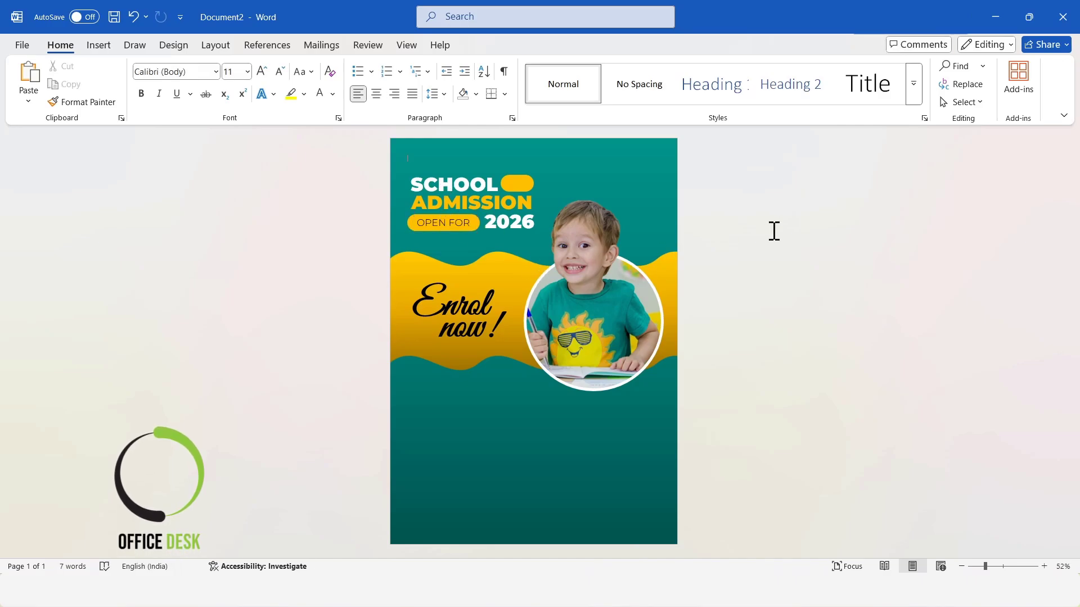
Step: Nudge the golden wave band slightly downward
{"action": "left_click", "coordinate": [670, 269]}
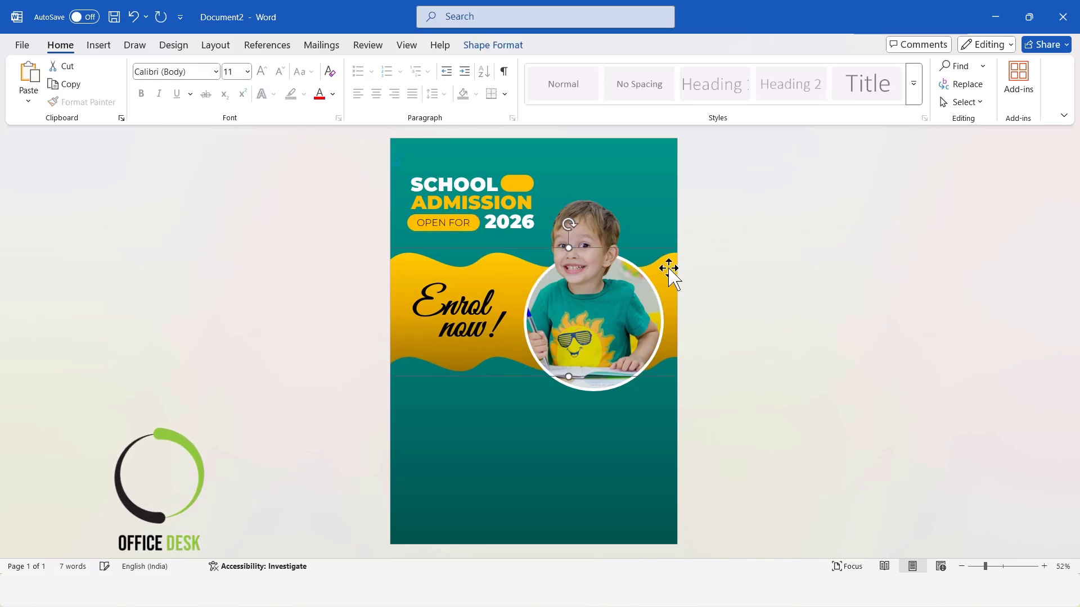
{"action": "left_click", "coordinate": [868, 334]}
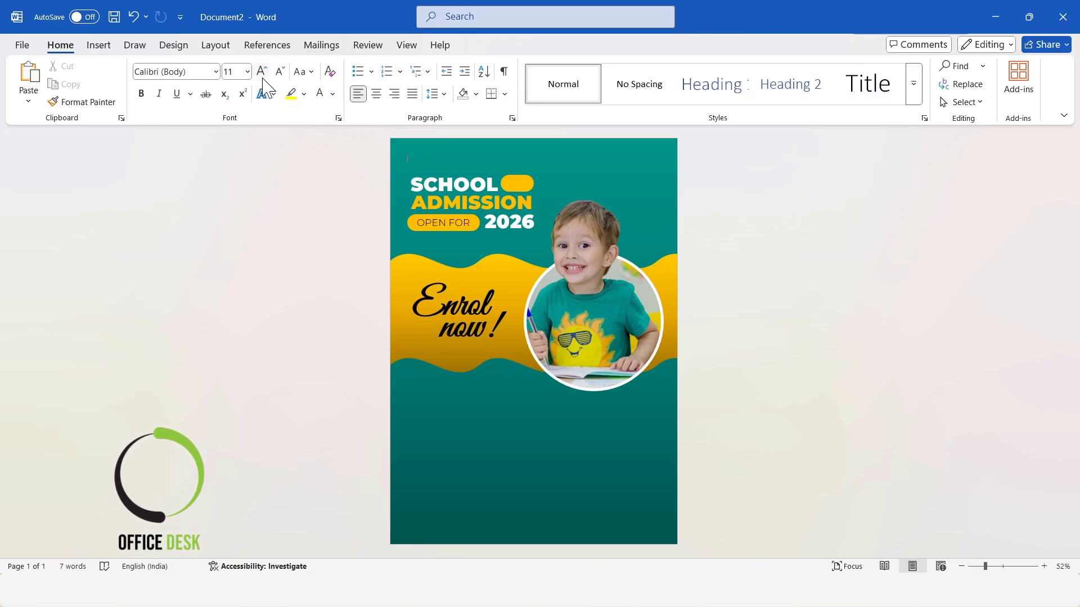
Step: Draw a tall rounded rectangle about 12.49 cm high and 4.59 cm wide across the lower part of the wave band
{"action": "left_click", "coordinate": [98, 45]}
{"action": "left_click", "coordinate": [185, 93]}
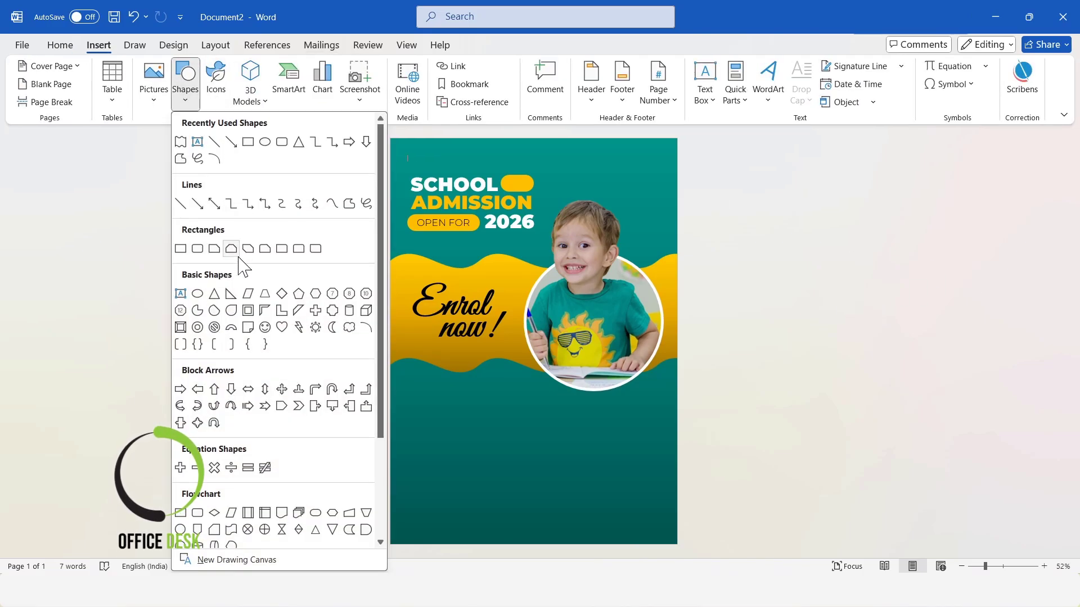
{"action": "left_click", "coordinate": [208, 250]}
{"action": "left_click_drag", "start_coordinate": [457, 271], "coordinate": [520, 445]}
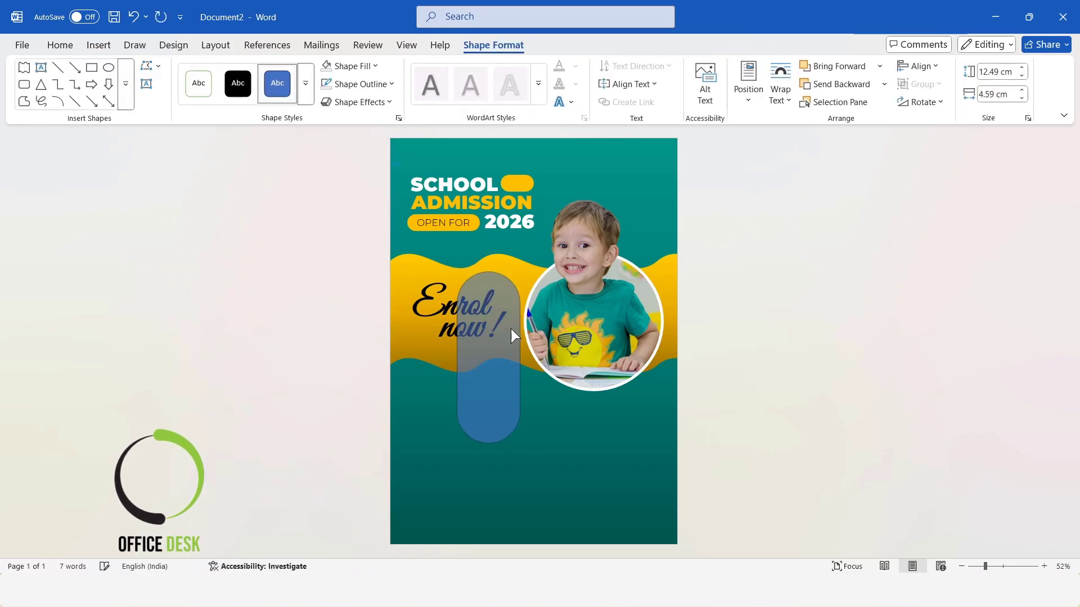
Step: Shrink the rounded rectangle to about 10.41 by 3.69 cm and hang it from the page's top edge near the right corner
{"action": "left_click_drag", "start_coordinate": [489, 402], "coordinate": [506, 434]}
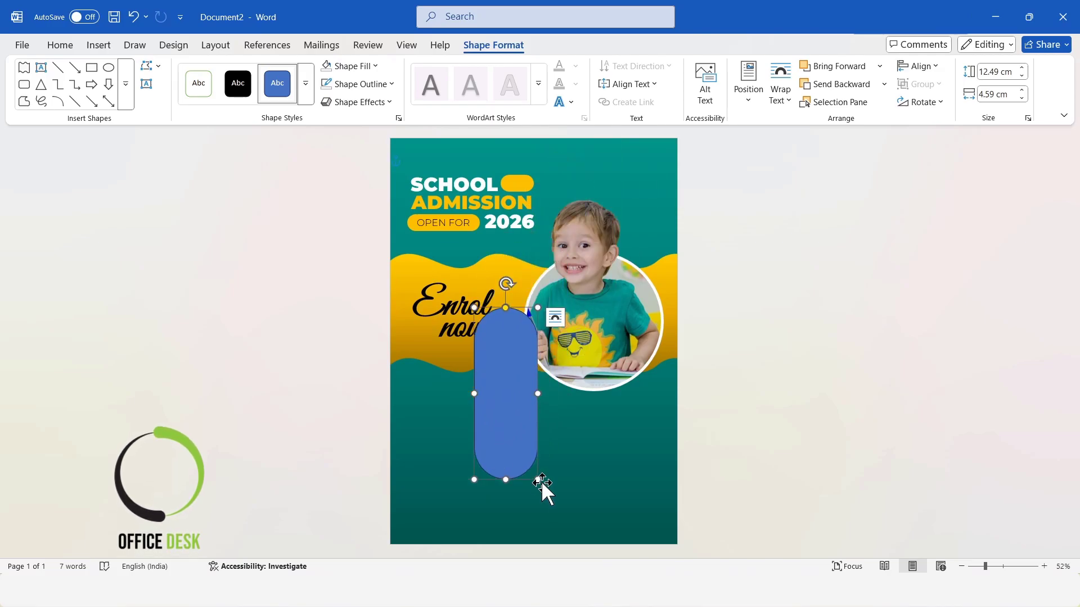
{"action": "left_click_drag", "start_coordinate": [537, 479], "coordinate": [525, 450]}
{"action": "left_click_drag", "start_coordinate": [496, 307], "coordinate": [495, 307]}
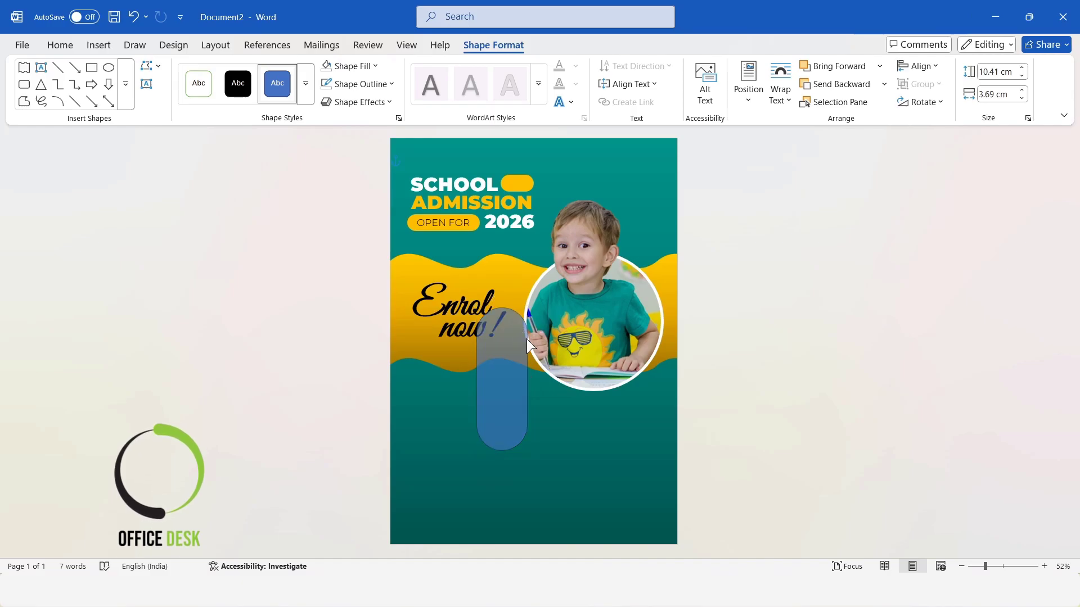
{"action": "left_click_drag", "start_coordinate": [530, 364], "coordinate": [646, 145]}
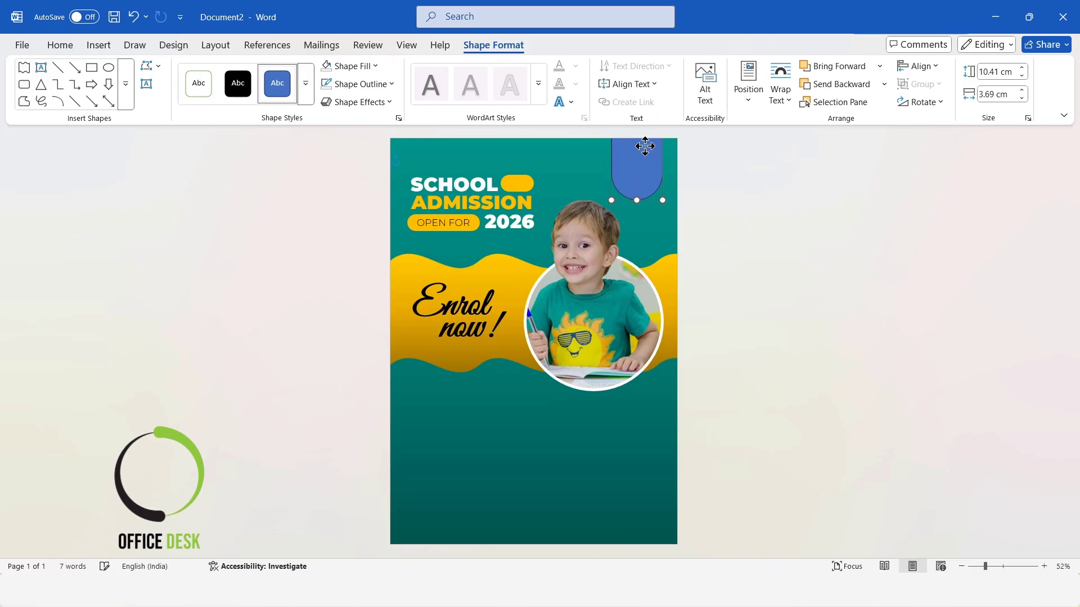
Step: Fill the hanging rounded tab with the standard orange color, remove its outline, and shift it slightly up and left
{"action": "left_click", "coordinate": [348, 66]}
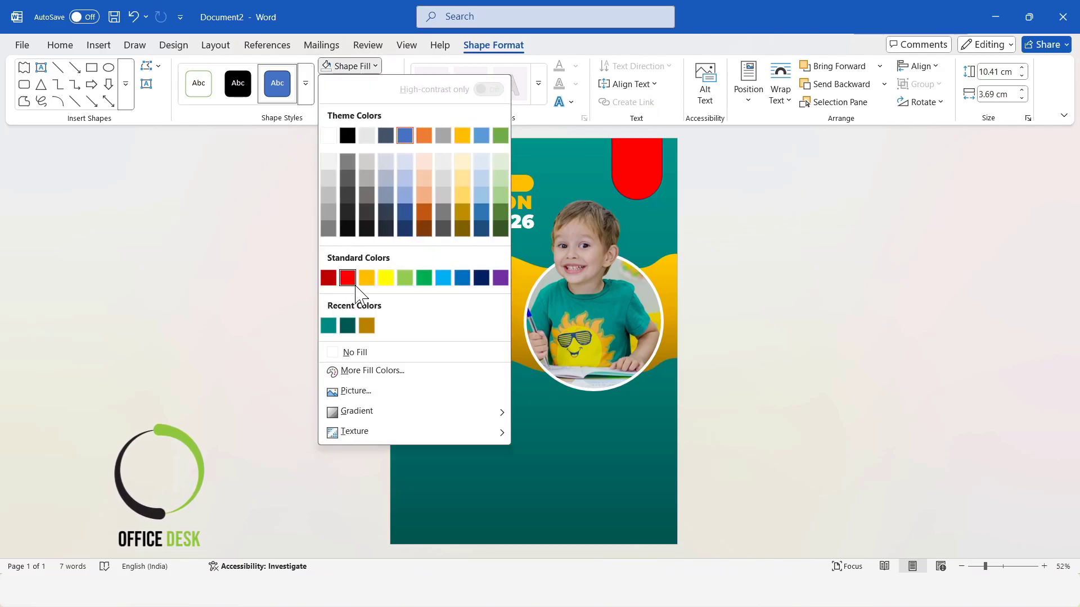
{"action": "left_click", "coordinate": [367, 278]}
{"action": "left_click", "coordinate": [378, 86]}
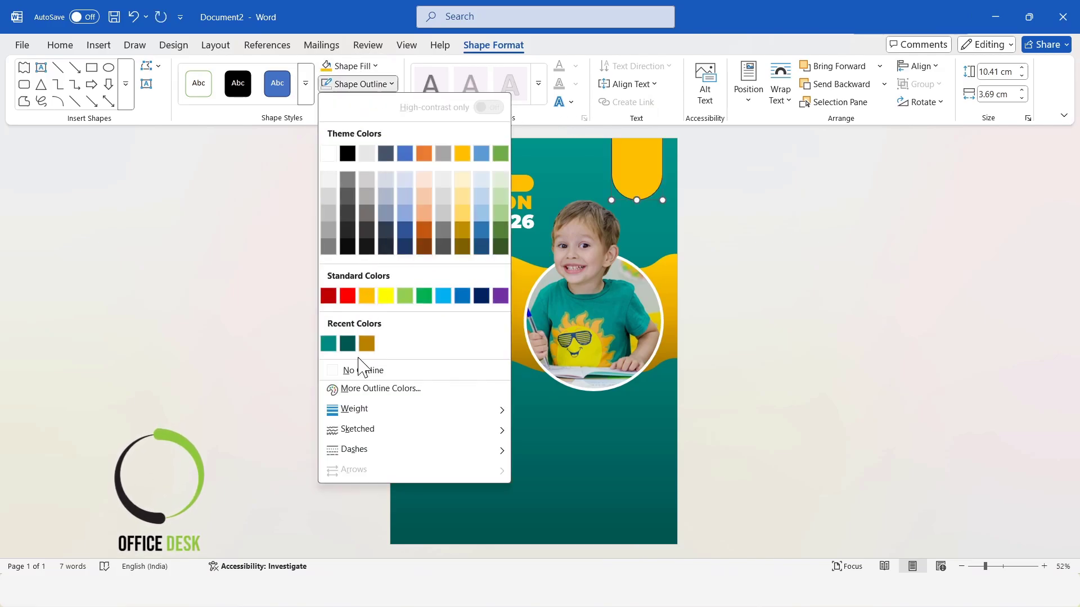
{"action": "left_click", "coordinate": [362, 369]}
{"action": "left_click", "coordinate": [756, 270]}
{"action": "mouse_move", "coordinate": [633, 169]}
{"action": "left_mouse_down"}
{"action": "mouse_move", "coordinate": [624, 181]}
{"action": "mouse_move", "coordinate": [631, 150]}
{"action": "mouse_move", "coordinate": [626, 165]}
{"action": "left_mouse_up"}
{"action": "left_click", "coordinate": [754, 251]}
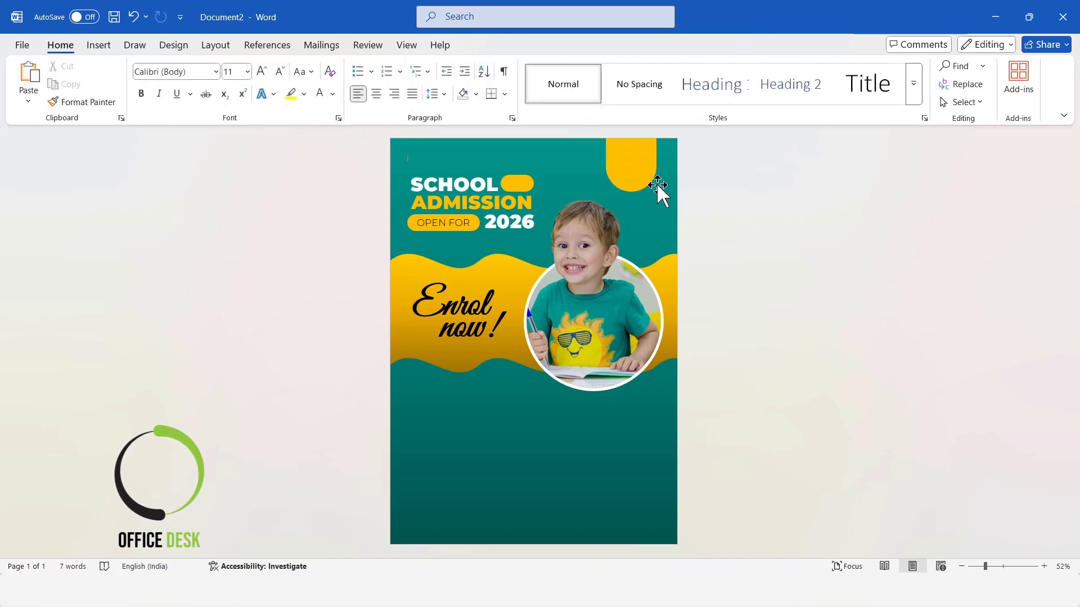
Step: Insert the picture logo-3.png from the device and set its text wrapping to In Front of Text
{"action": "left_click", "coordinate": [99, 45]}
{"action": "left_click", "coordinate": [153, 90]}
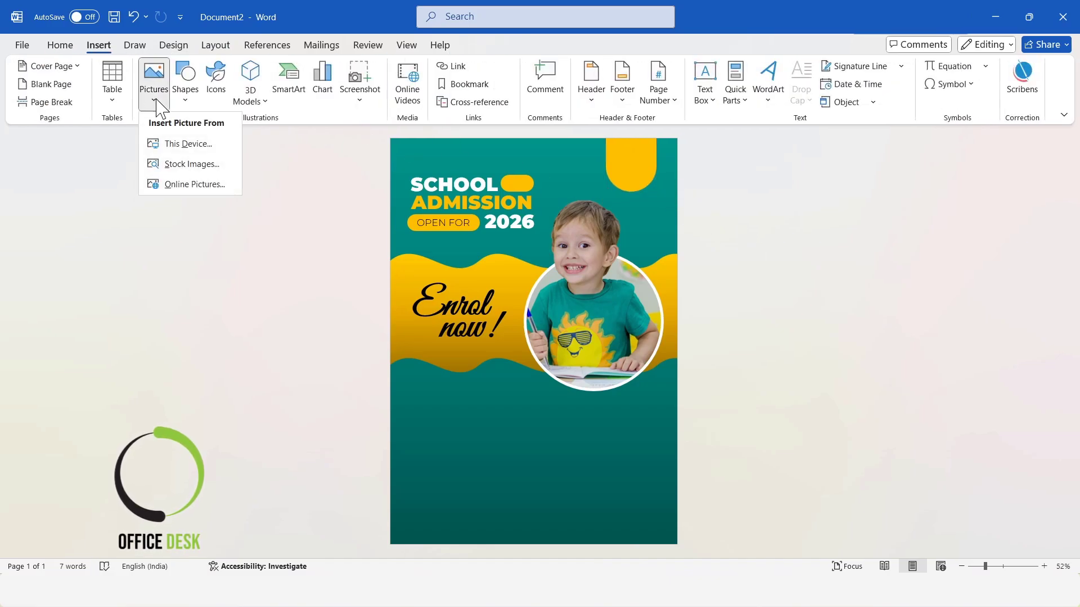
{"action": "left_click", "coordinate": [190, 144]}
{"action": "left_click", "coordinate": [271, 125]}
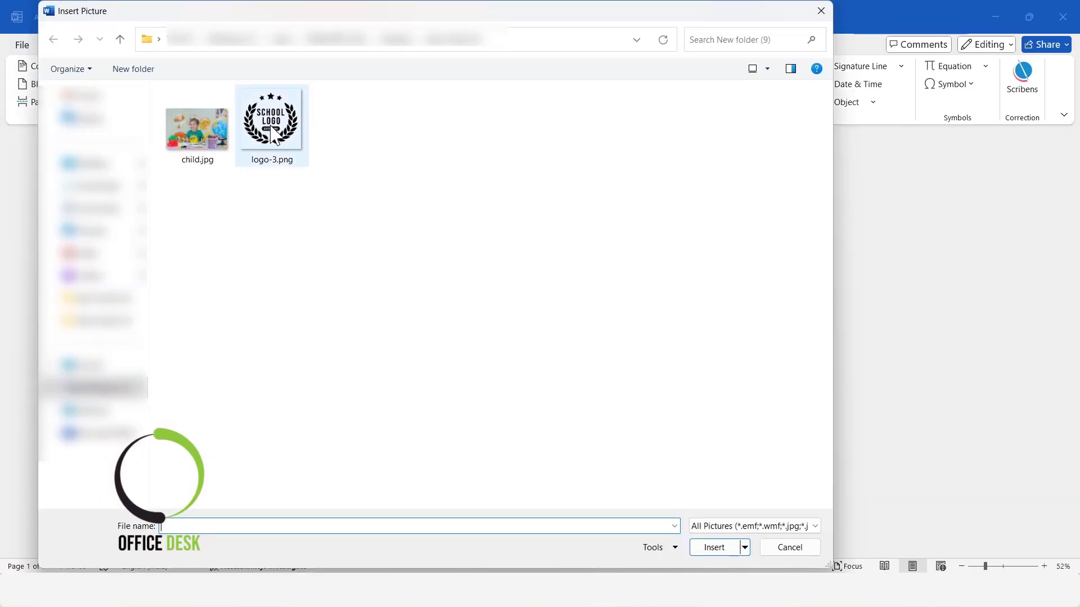
{"action": "left_click", "coordinate": [713, 547]}
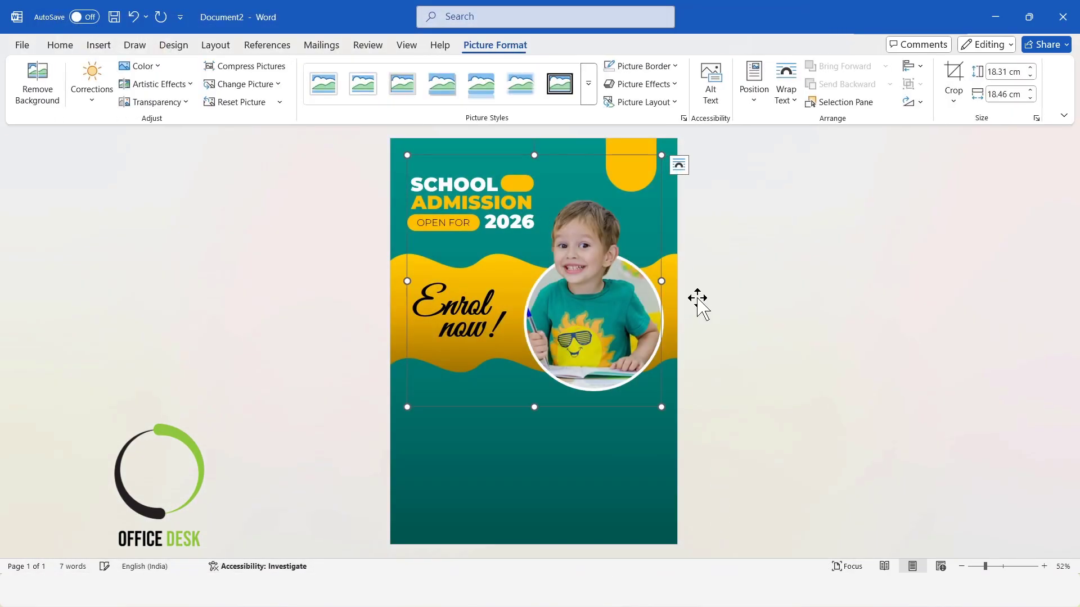
{"action": "left_click", "coordinate": [793, 101]}
{"action": "left_click", "coordinate": [802, 241]}
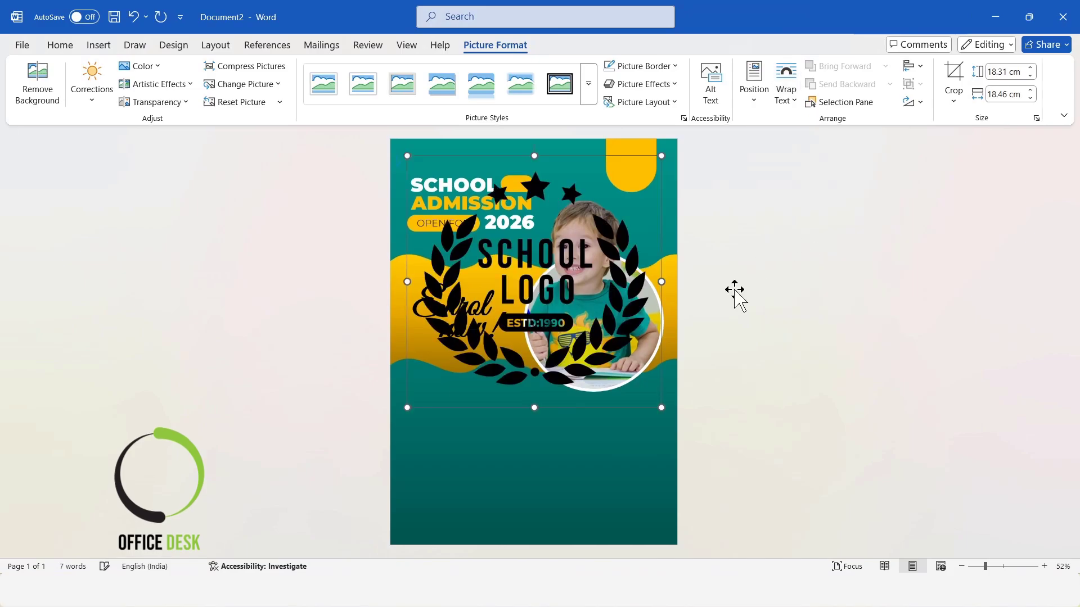
Step: Shrink the school logo to fit inside the orange tab at the page's top and center it there
{"action": "left_click_drag", "start_coordinate": [660, 408], "coordinate": [630, 164]}
{"action": "left_click", "coordinate": [1031, 76]}
{"action": "left_click", "coordinate": [1031, 76]}
{"action": "left_click", "coordinate": [1031, 76]}
{"action": "left_click", "coordinate": [1031, 76]}
{"action": "left_click", "coordinate": [766, 274]}
{"action": "left_click_drag", "start_coordinate": [631, 165], "coordinate": [633, 166]}
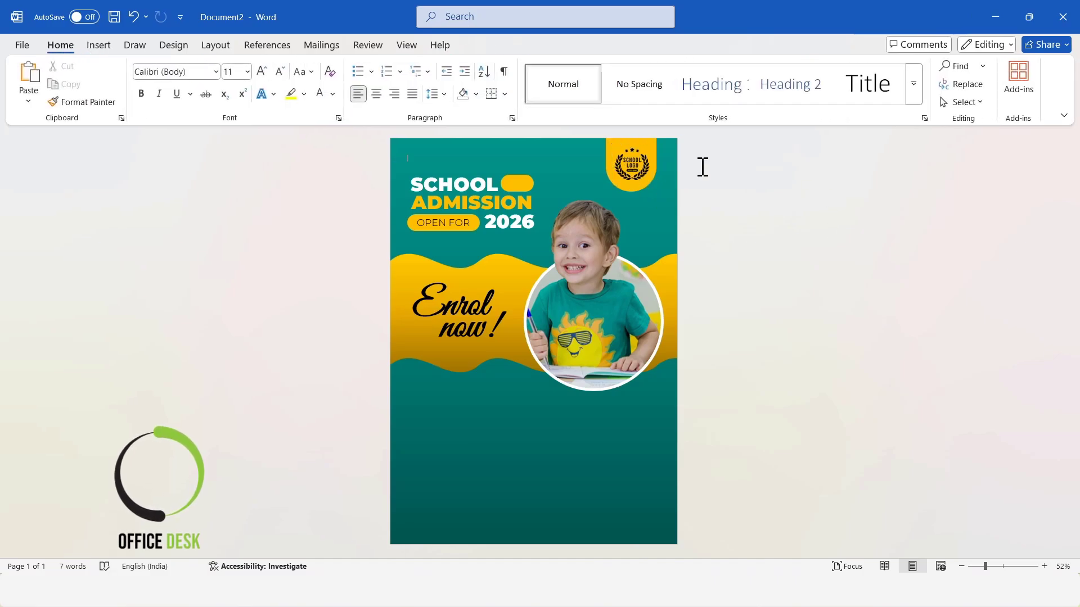
{"action": "left_click", "coordinate": [880, 257]}
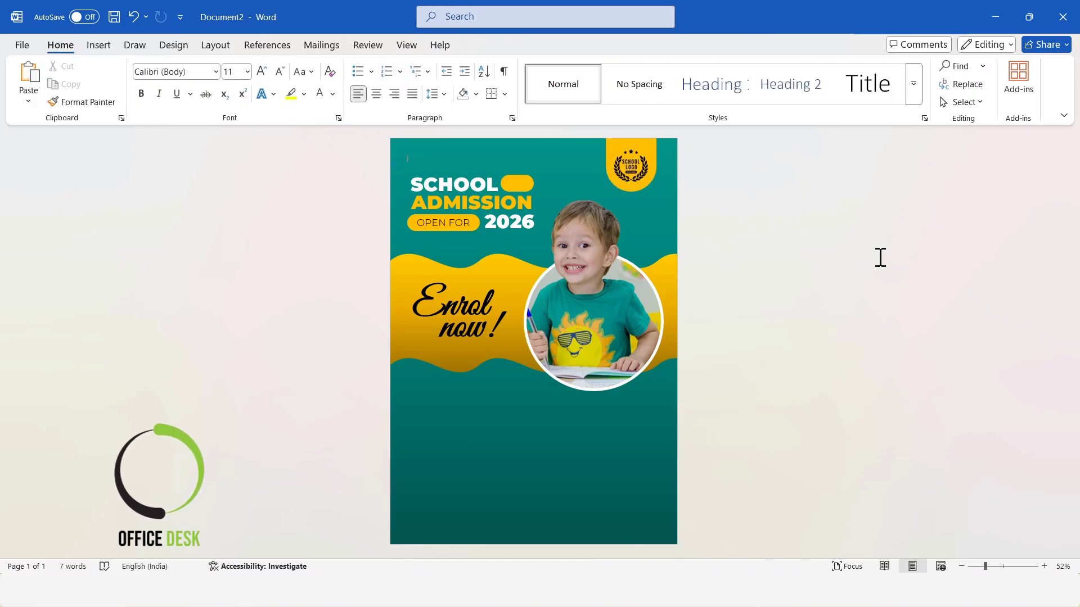
Step: Nudge the orange tab and the school logo slightly downward
{"action": "left_click", "coordinate": [641, 149]}
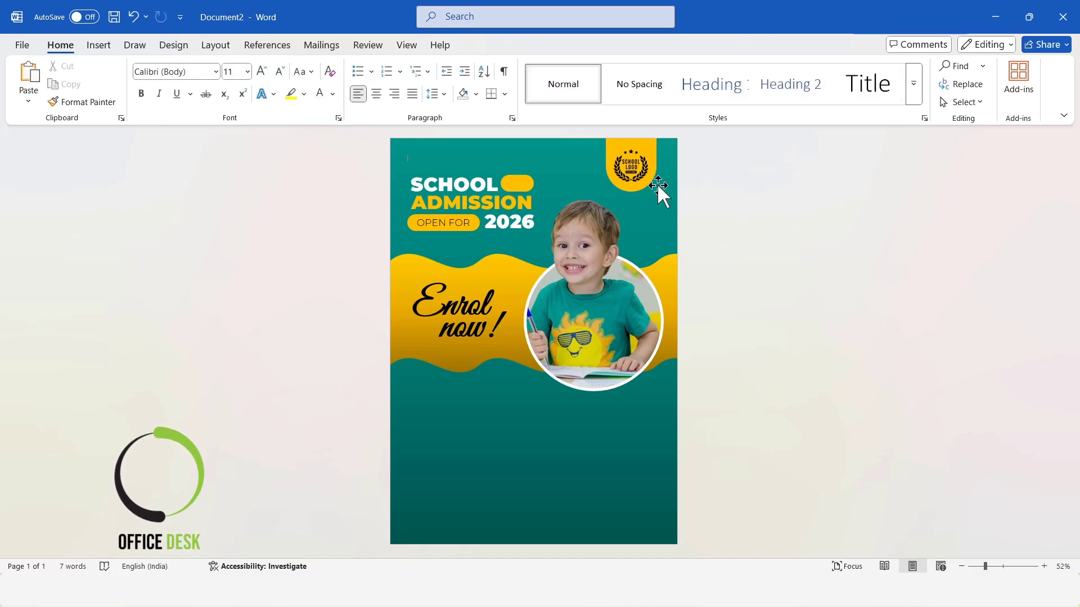
{"action": "left_click", "coordinate": [799, 257]}
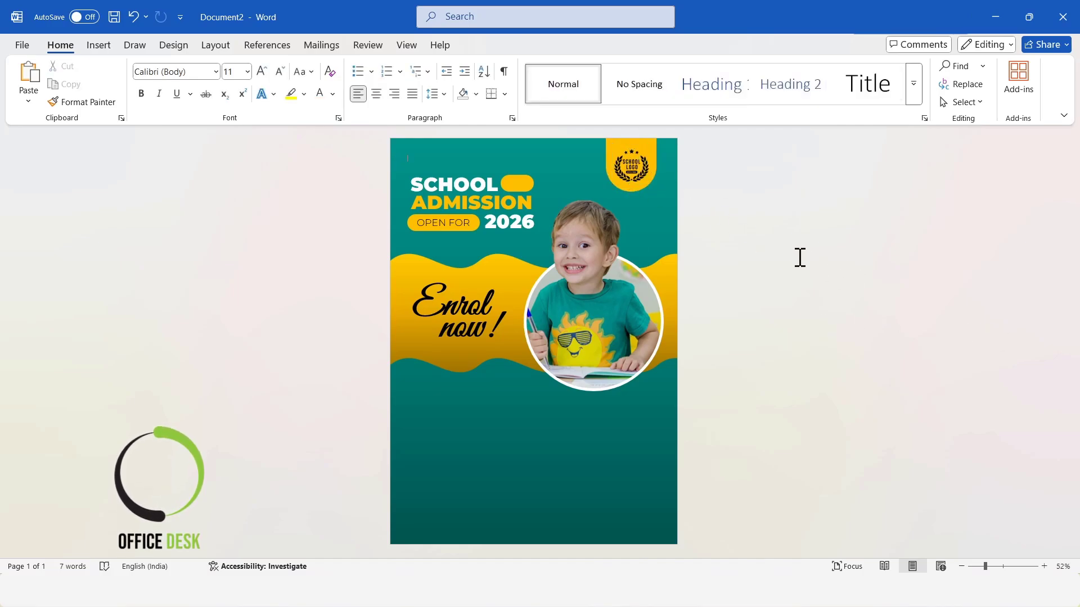
{"action": "left_click", "coordinate": [649, 142]}
{"action": "left_click", "coordinate": [643, 154]}
{"action": "left_click", "coordinate": [841, 268]}
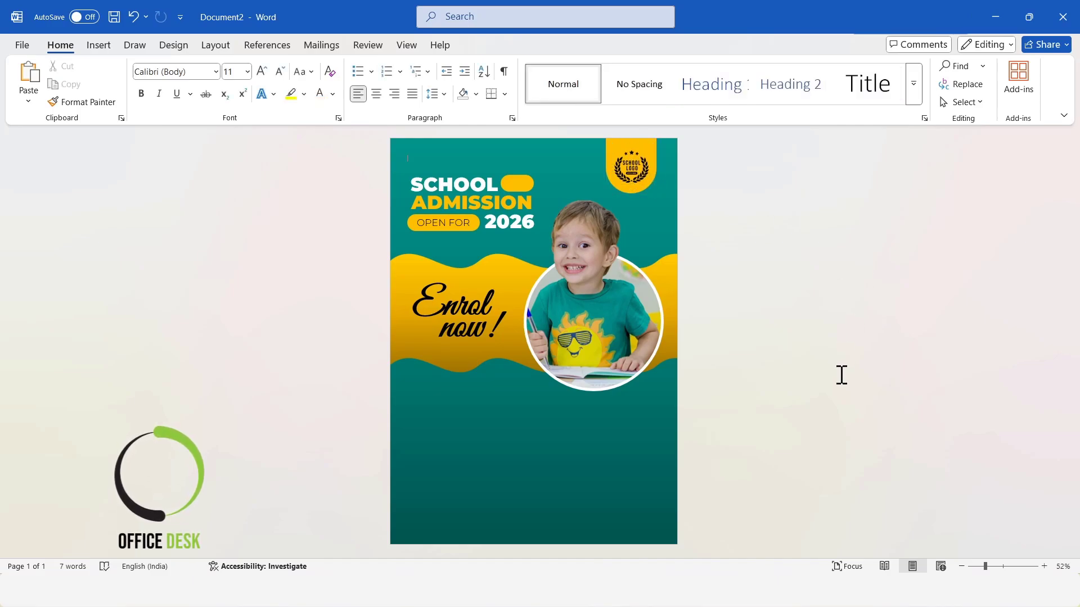
Step: Draw a text box about 1.53 cm high and 9.46 cm wide below the wave band, with the heading "Our Services"
{"action": "left_click", "coordinate": [99, 45]}
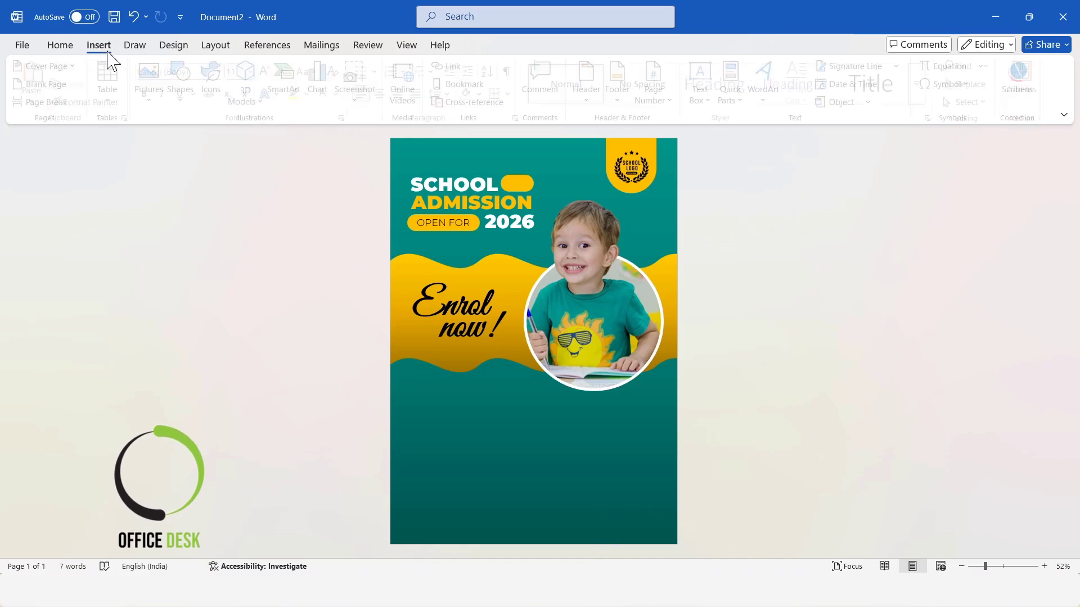
{"action": "left_click", "coordinate": [185, 82]}
{"action": "left_click", "coordinate": [201, 310]}
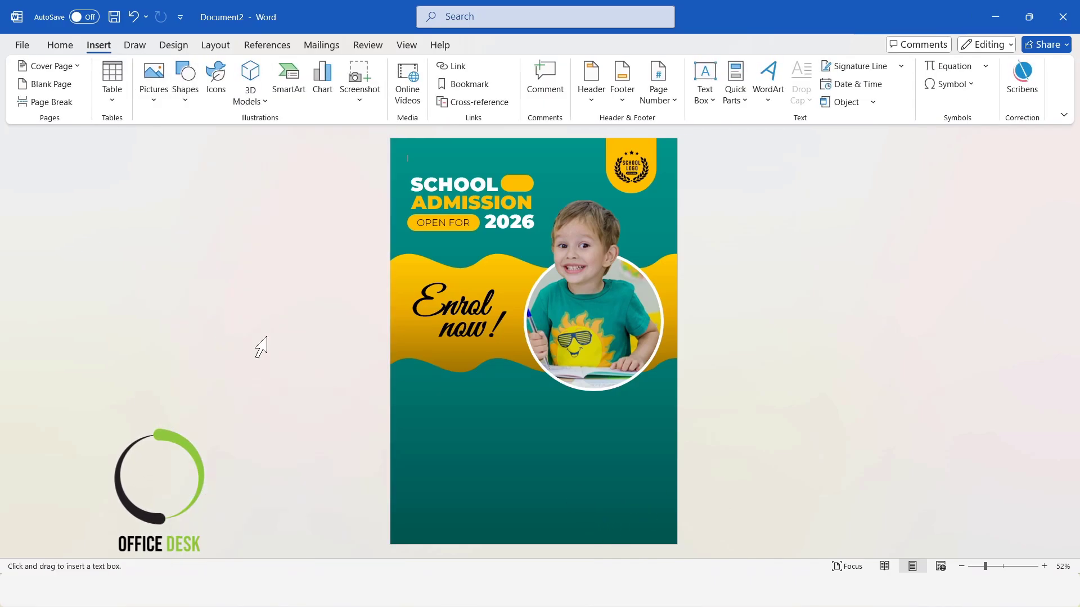
{"action": "left_click_drag", "start_coordinate": [409, 390], "coordinate": [539, 411]}
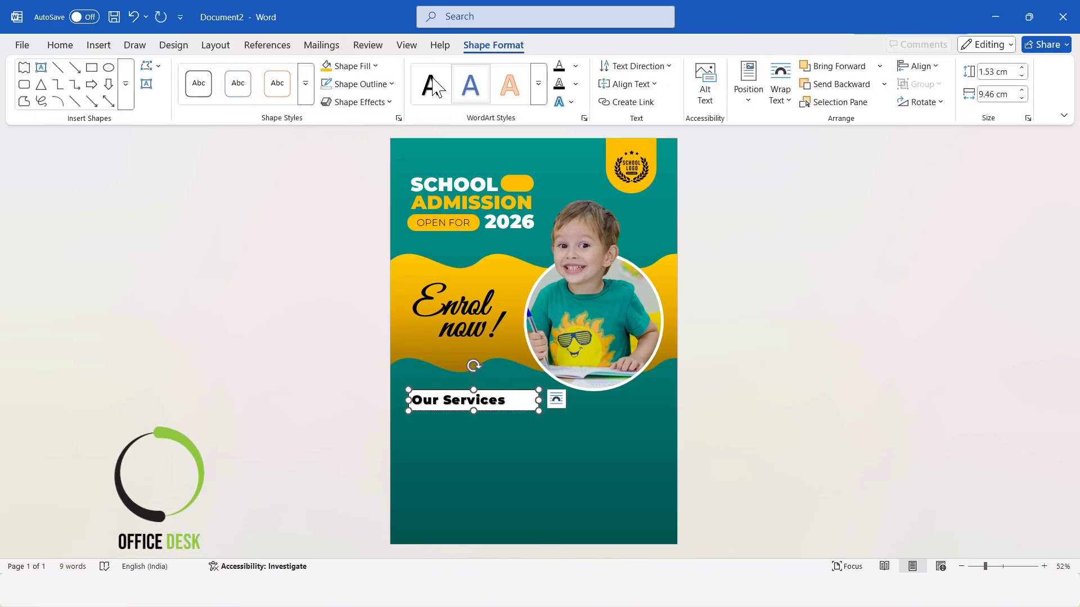
Step: Remove the fill and the outline from the "Our Services" text box
{"action": "left_click", "coordinate": [366, 72]}
{"action": "left_click", "coordinate": [380, 350]}
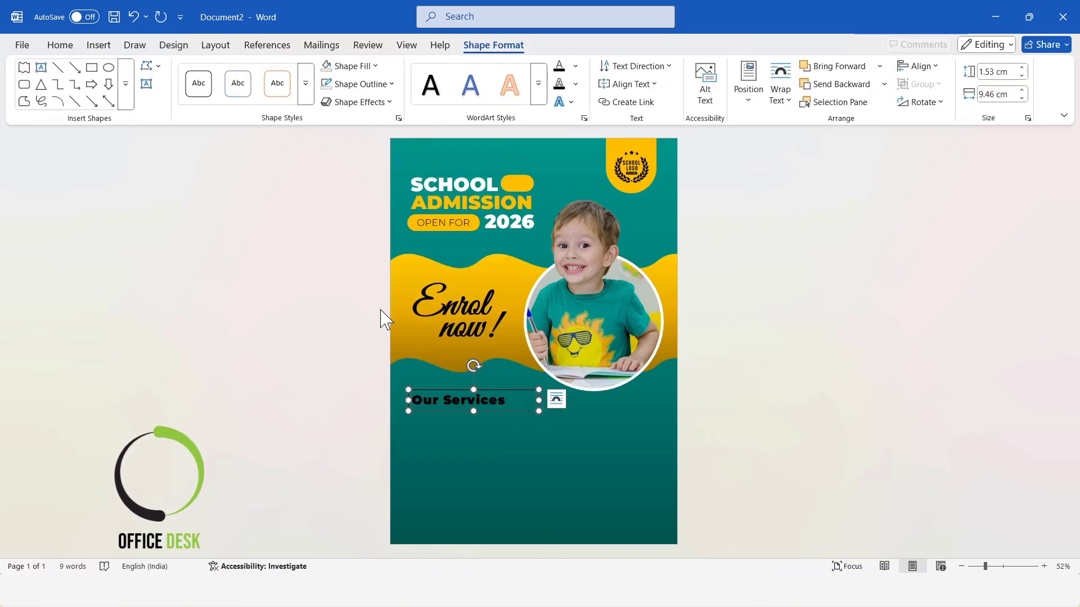
{"action": "left_click", "coordinate": [387, 87]}
{"action": "left_click", "coordinate": [381, 372]}
Step: Color the "Our Services" heading text with the standard orange
{"action": "triple_click", "coordinate": [428, 391]}
{"action": "left_click", "coordinate": [576, 66]}
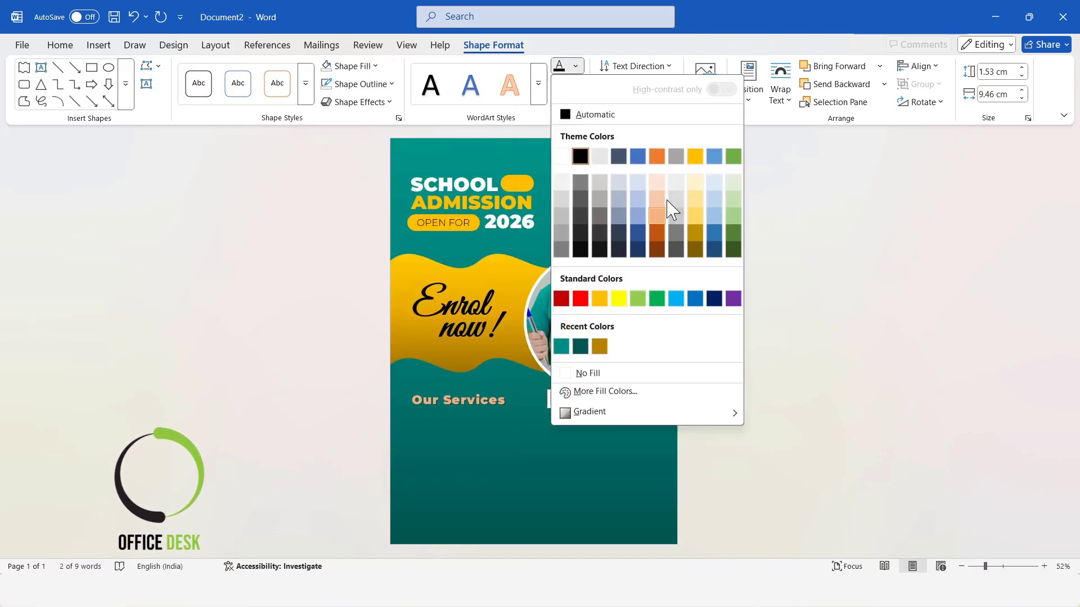
{"action": "left_click", "coordinate": [599, 300]}
{"action": "left_click", "coordinate": [808, 367]}
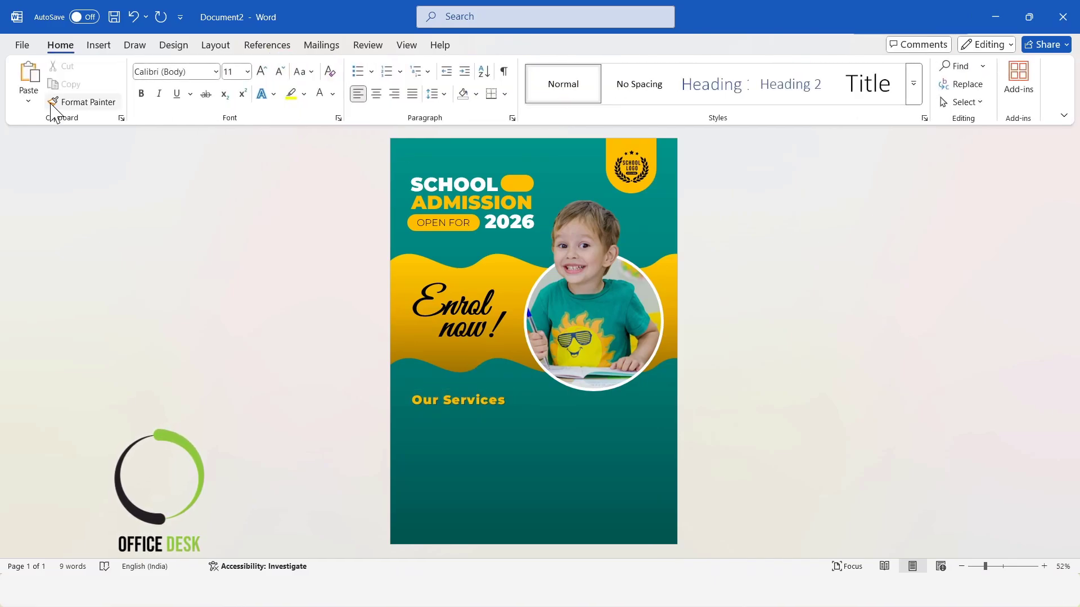
Step: Draw a text box about 3.8 cm high and 8.18 cm wide directly below the "Our Services" heading
{"action": "left_click", "coordinate": [102, 46]}
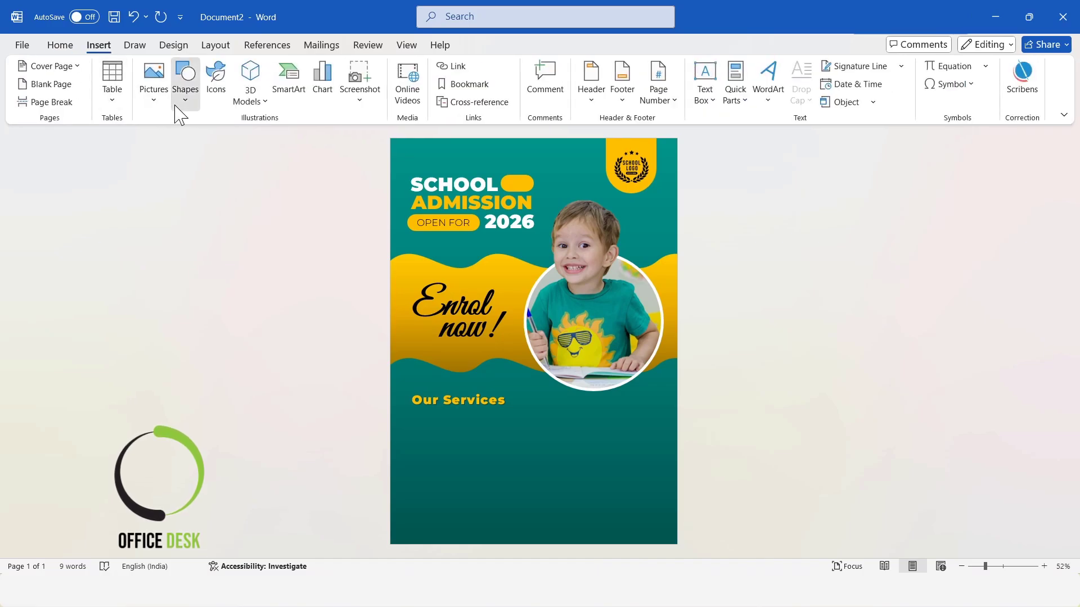
{"action": "left_click", "coordinate": [185, 96]}
{"action": "left_click", "coordinate": [180, 293]}
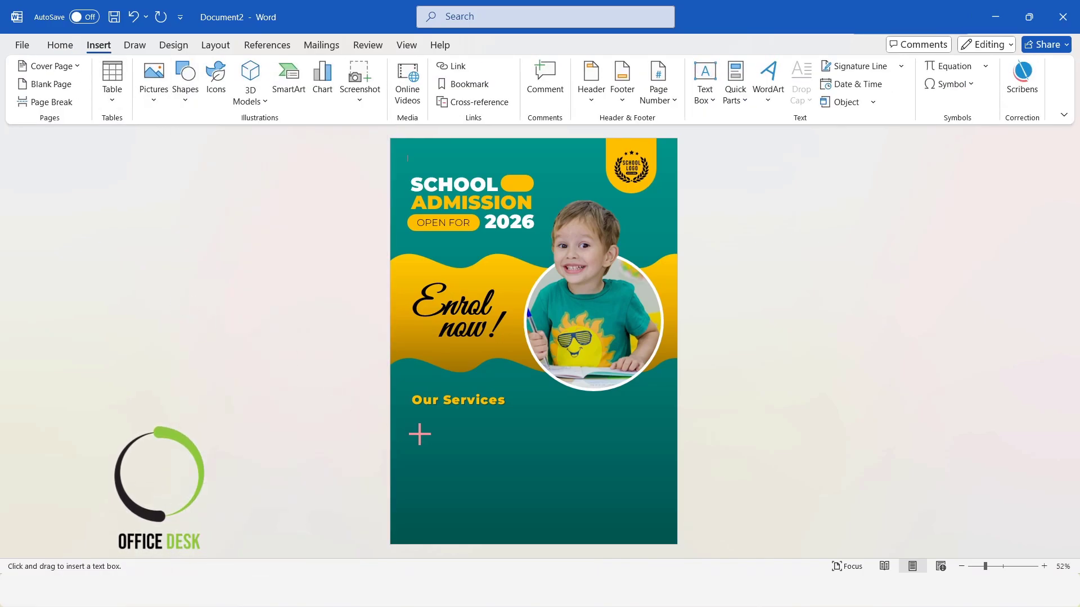
{"action": "left_click_drag", "start_coordinate": [413, 412], "coordinate": [523, 464]}
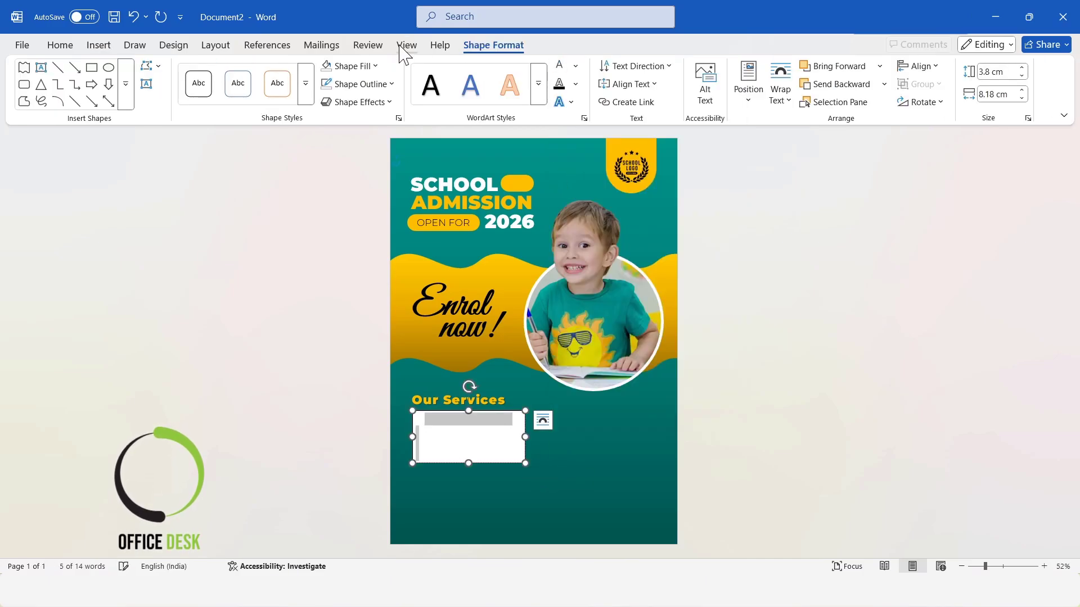
Step: Enter "Add here Service Details" in the new text box and remove its fill and outline
{"action": "left_click", "coordinate": [344, 66]}
{"action": "left_click", "coordinate": [364, 353]}
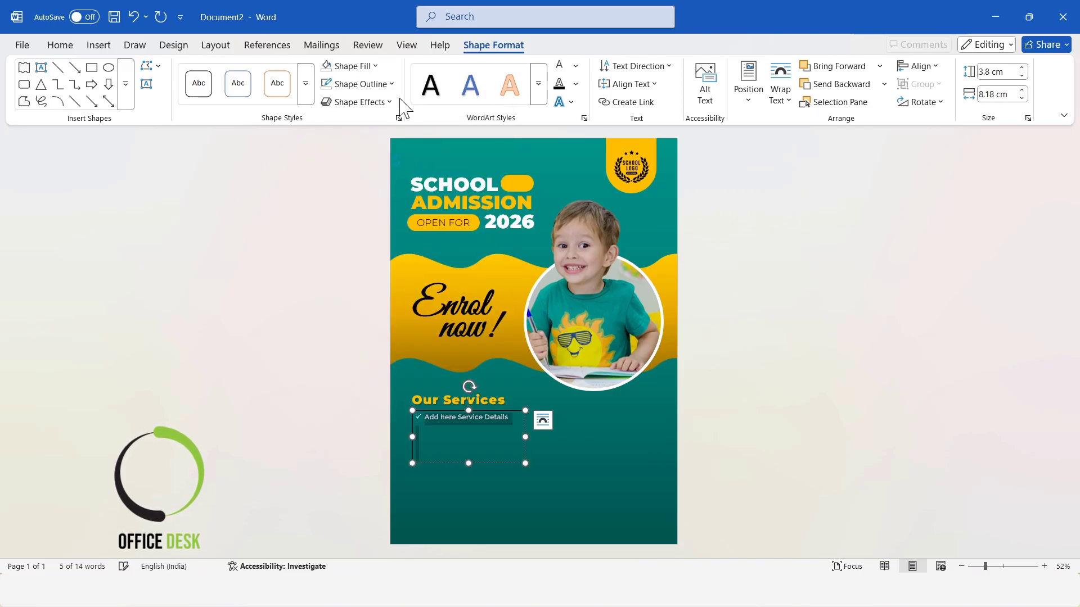
{"action": "left_click", "coordinate": [360, 84]}
{"action": "left_click", "coordinate": [362, 371]}
{"action": "type", "text": "Add here Service Details"}
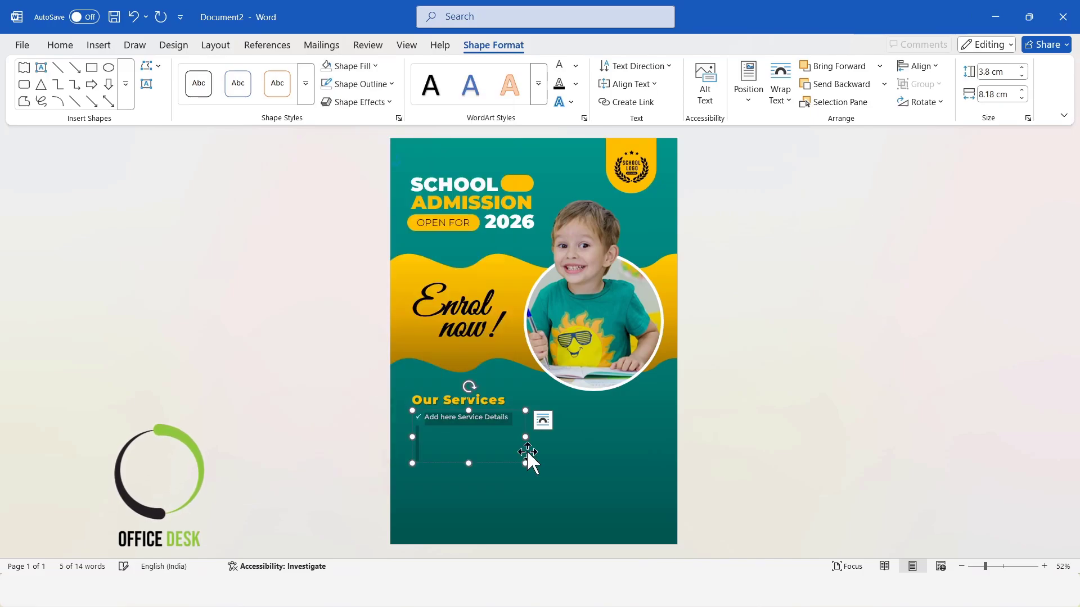
Step: Remove the check mark bullet from the service line and copy the line to make four identical lines
{"action": "left_click", "coordinate": [510, 417]}
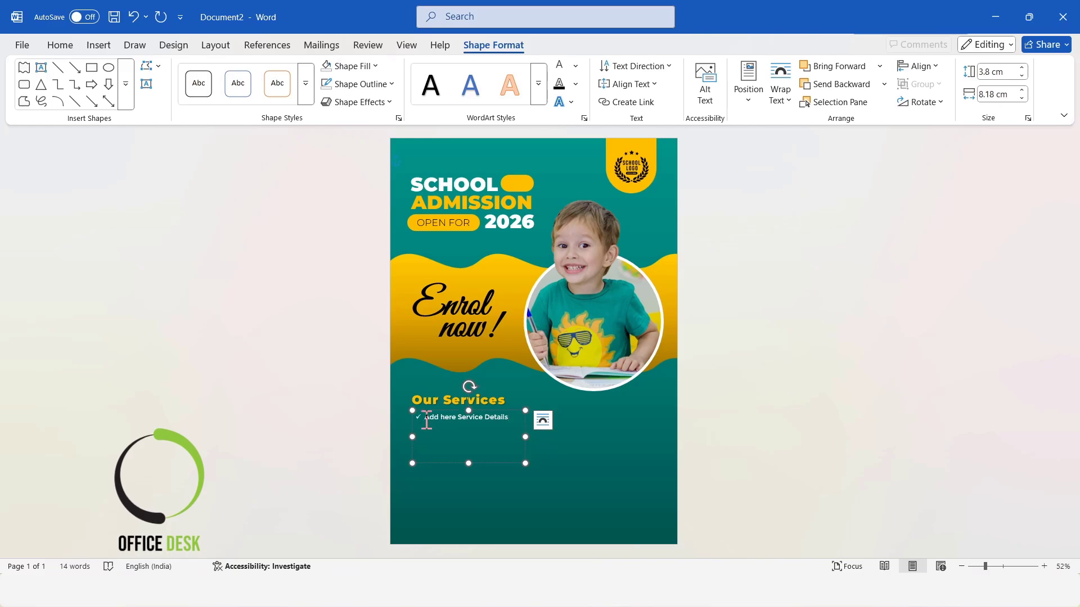
{"action": "key", "text": "ctrl+l"}
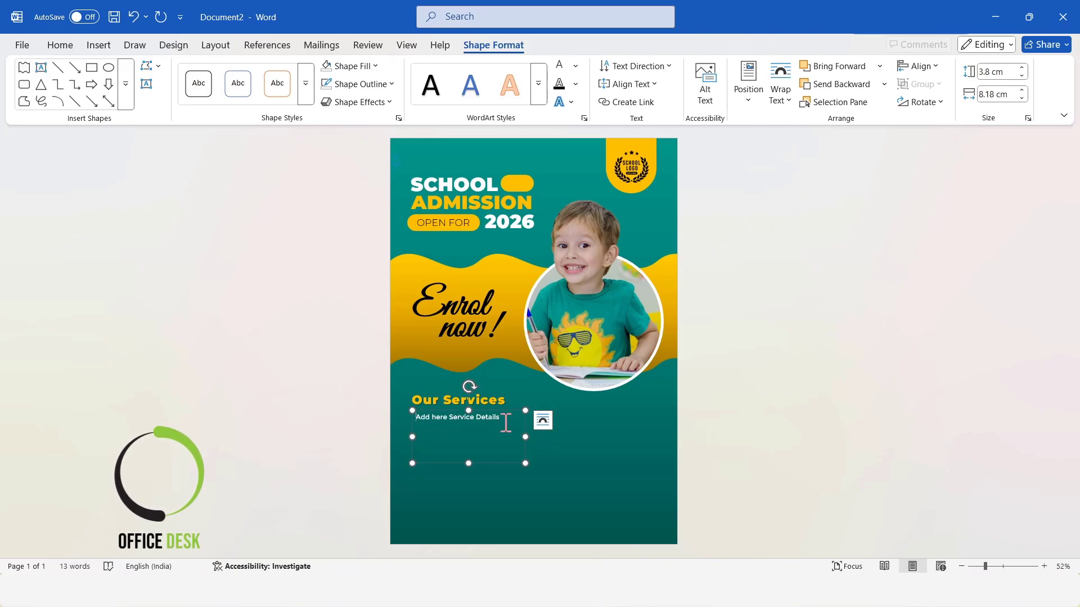
{"action": "triple_click", "coordinate": [418, 417]}
{"action": "key", "text": "ctrl+c"}
{"action": "left_click", "coordinate": [504, 416]}
{"action": "key", "text": "Return"}
{"action": "key", "text": "ctrl+v"}
{"action": "key", "text": "ctrl+v"}
{"action": "key", "text": "ctrl+v"}
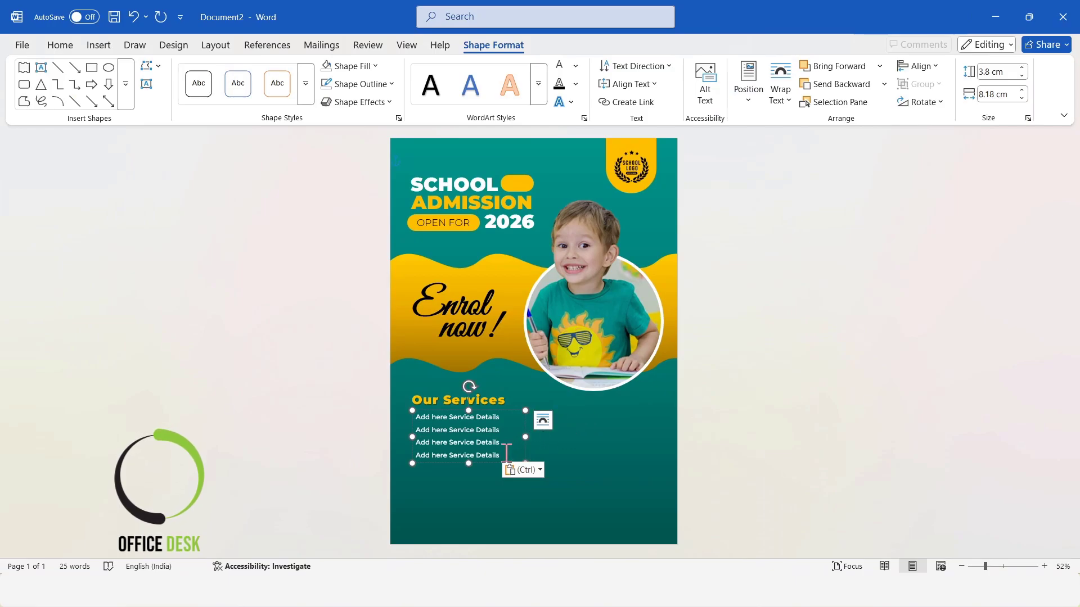
Step: Apply check mark bullets to the four service lines and shift their text box slightly up and left
{"action": "left_click_drag", "start_coordinate": [499, 454], "coordinate": [396, 401]}
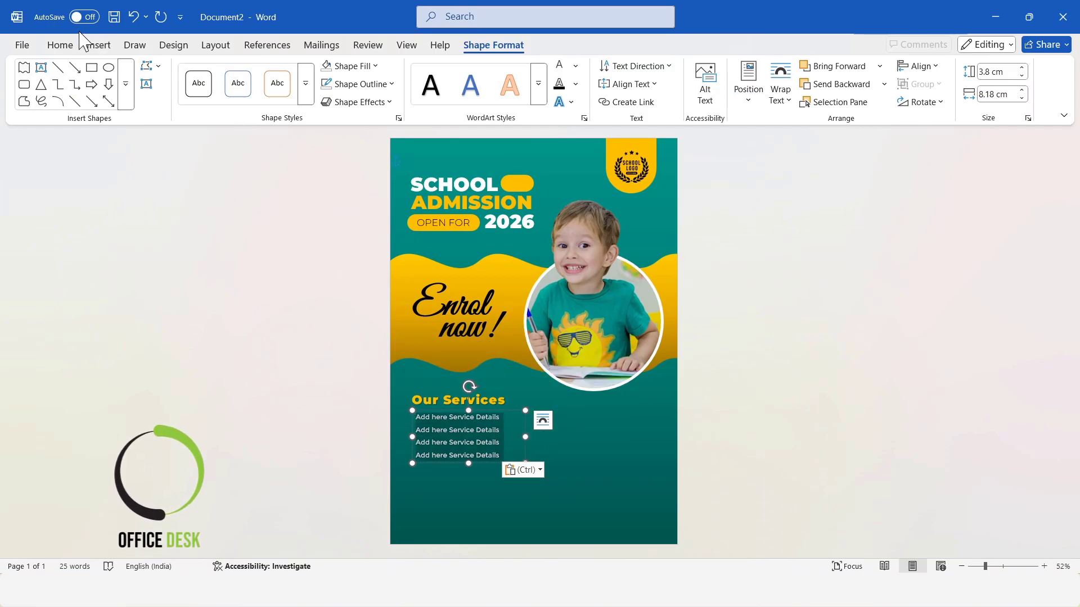
{"action": "left_click", "coordinate": [60, 45]}
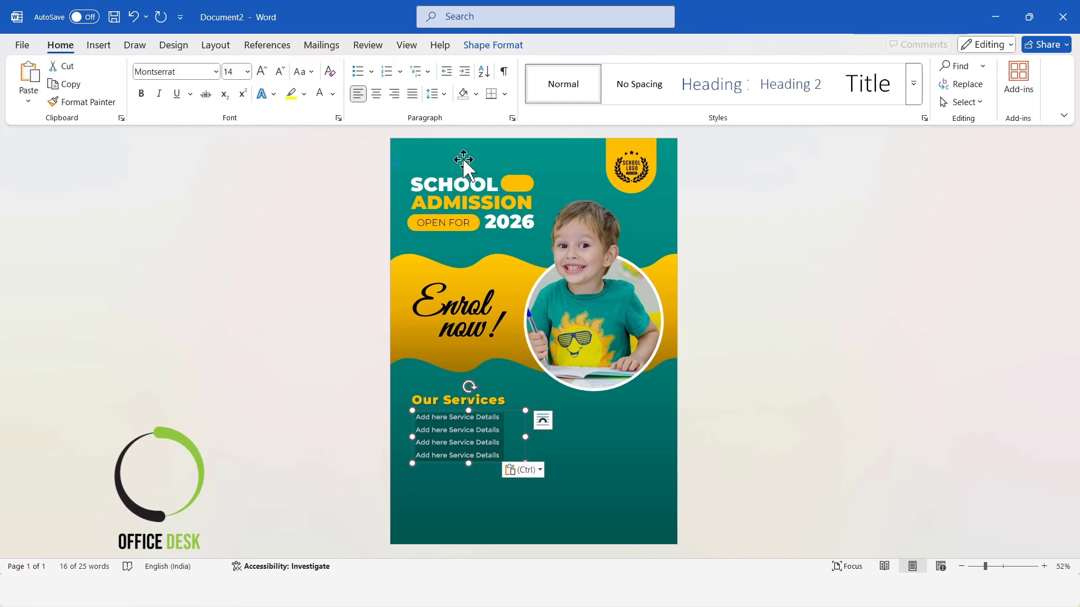
{"action": "left_click", "coordinate": [371, 72]}
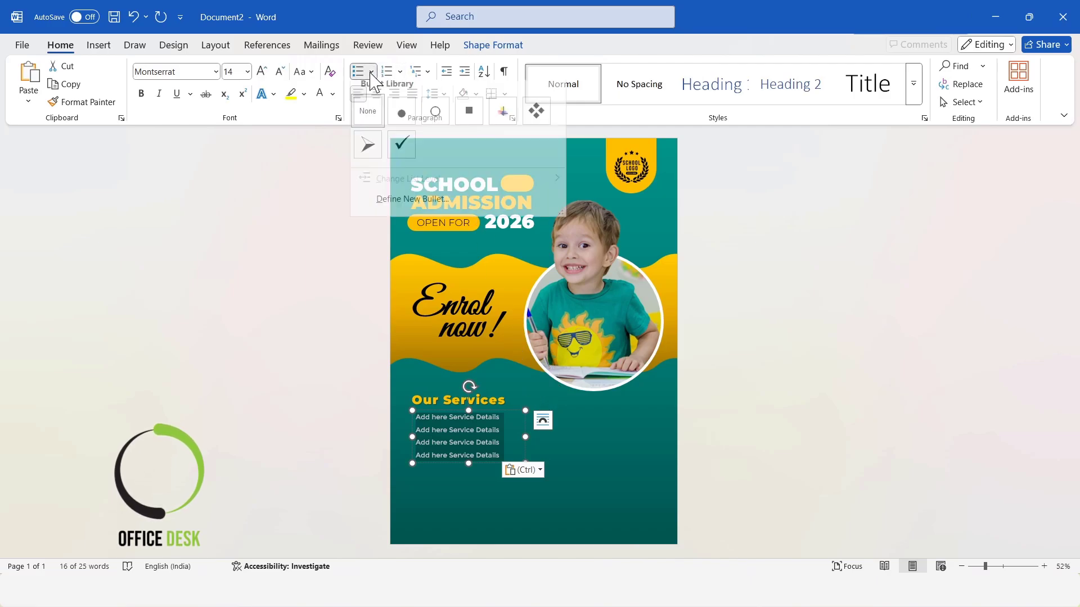
{"action": "left_click", "coordinate": [406, 156]}
{"action": "left_click_drag", "start_coordinate": [506, 409], "coordinate": [488, 402]}
{"action": "left_click", "coordinate": [875, 439]}
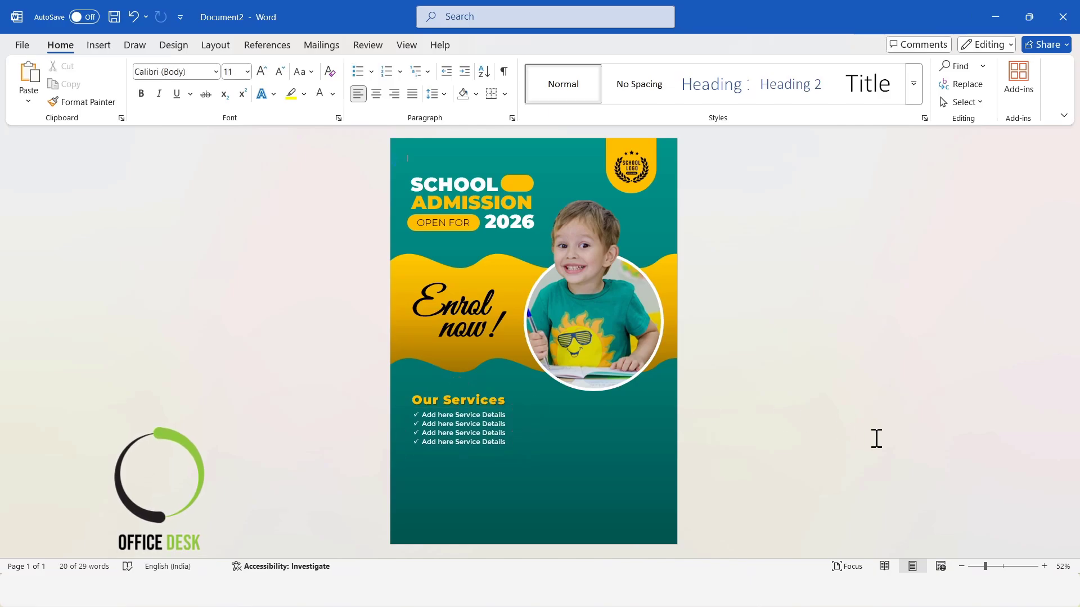
Step: Set the line spacing of the bulleted service list to 1.5
{"action": "left_click", "coordinate": [516, 441]}
{"action": "left_click_drag", "start_coordinate": [516, 441], "coordinate": [522, 441]}
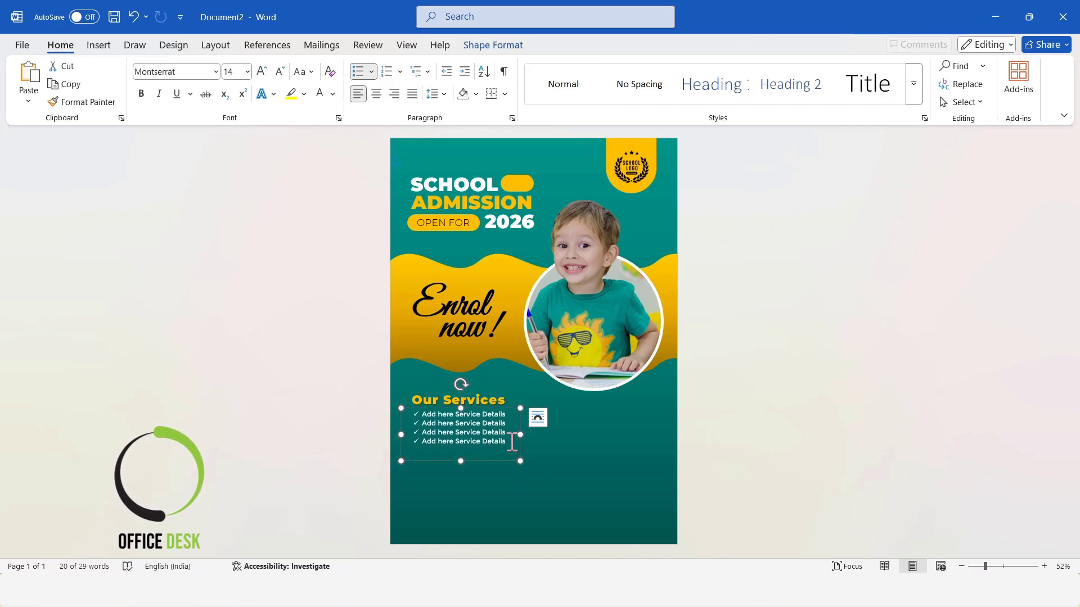
{"action": "left_click", "coordinate": [434, 94]}
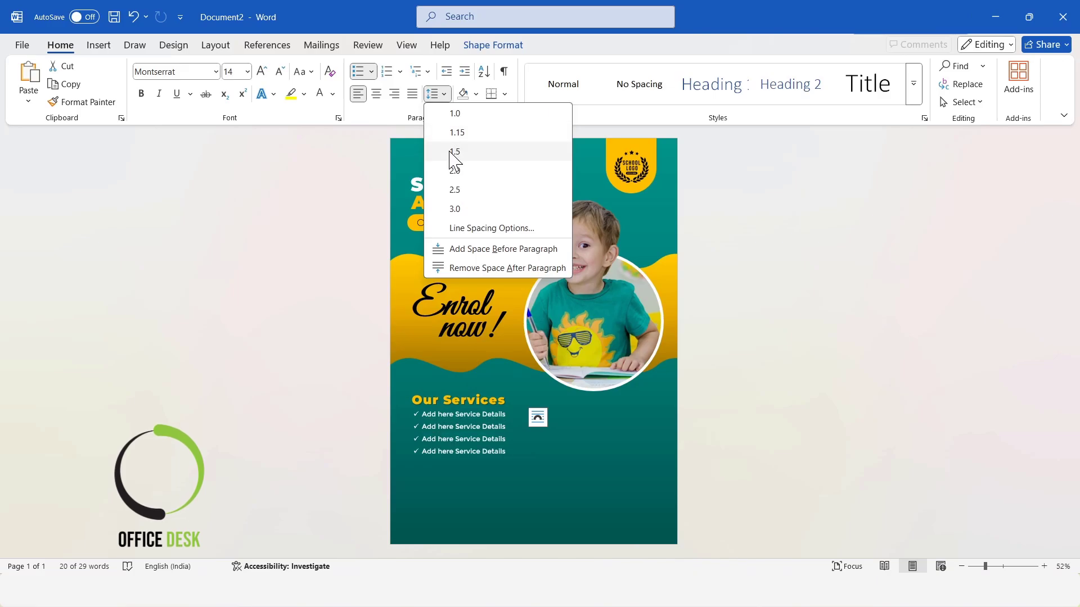
{"action": "left_click", "coordinate": [449, 150]}
Step: Nudge the "Our Services" heading and the list slightly up and right, and raise the heading a little further above the list
{"action": "left_click", "coordinate": [494, 399]}
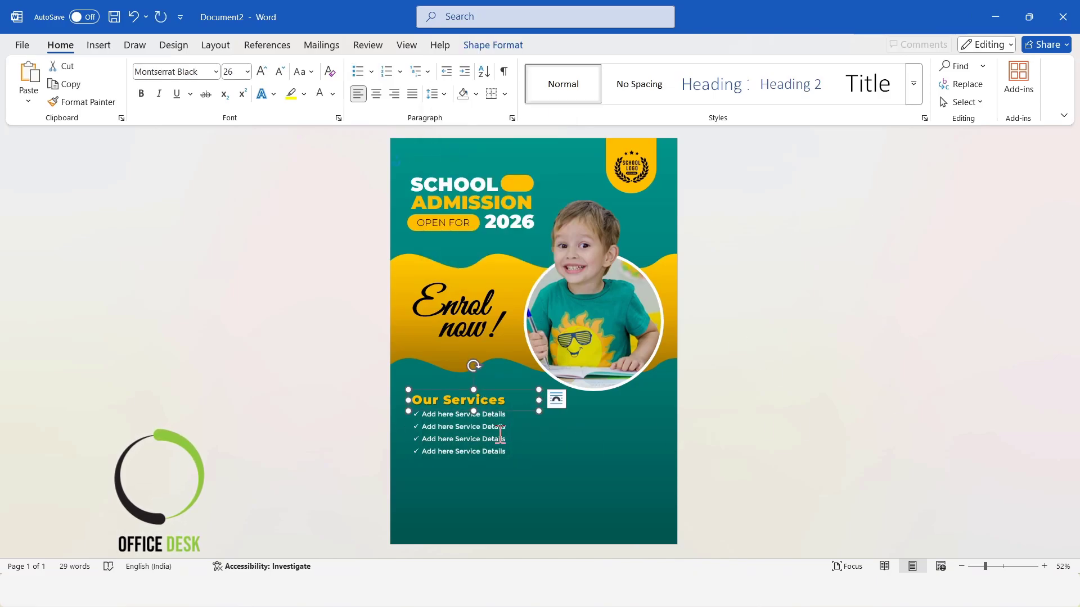
{"action": "key", "text": "Up"}
{"action": "key", "text": "Right"}
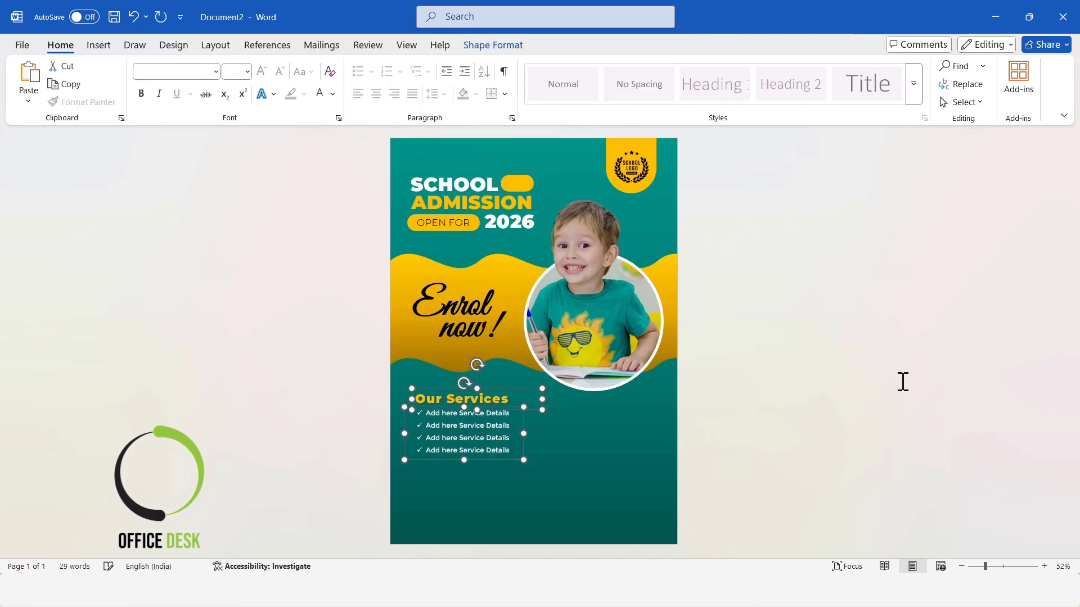
{"action": "left_click", "coordinate": [903, 381]}
{"action": "left_click", "coordinate": [500, 393]}
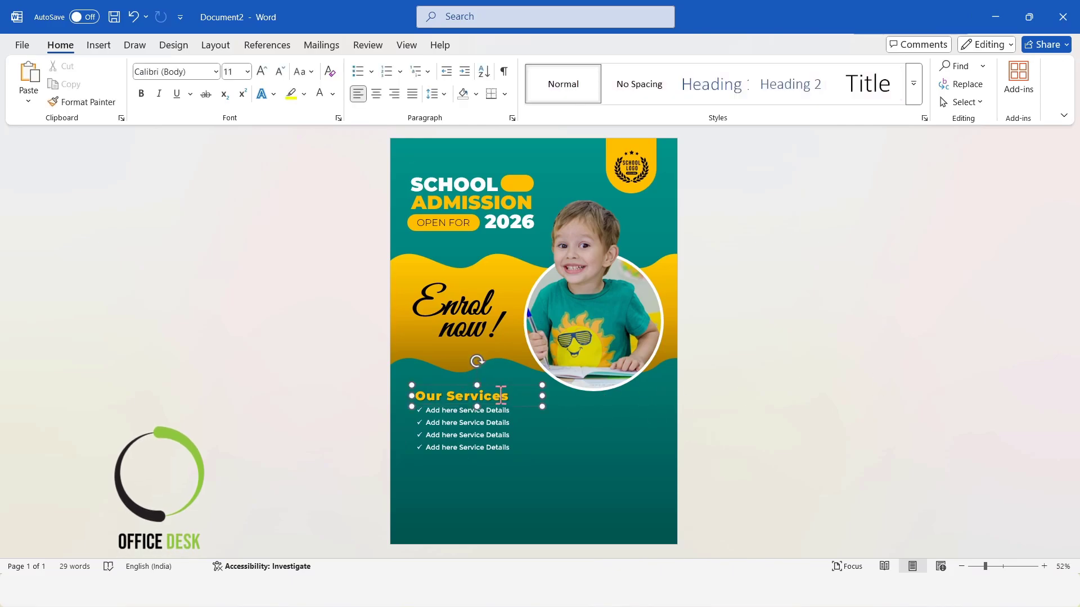
{"action": "key", "text": "Up"}
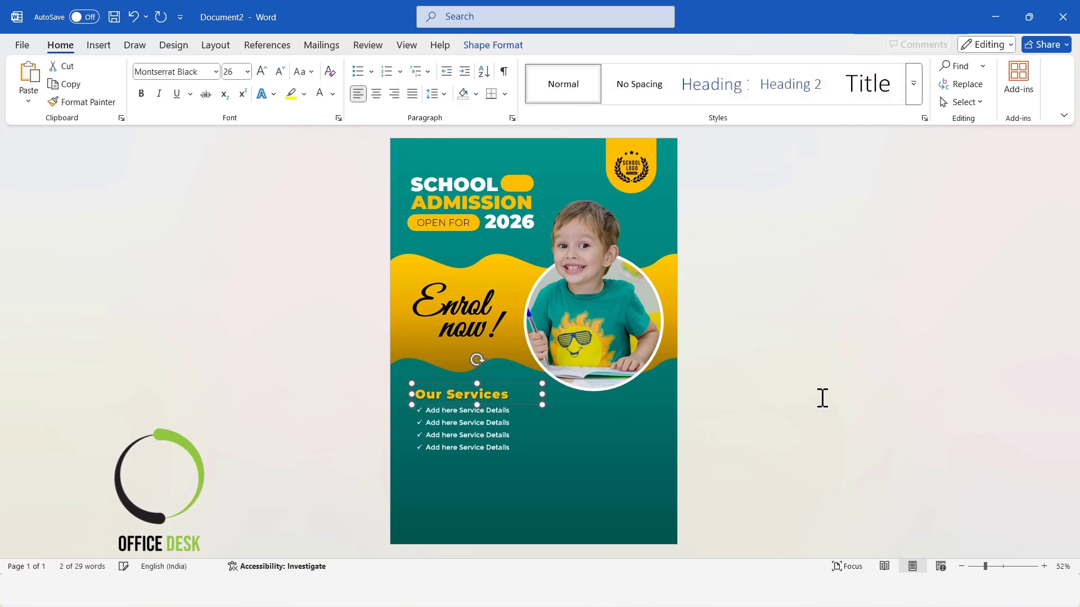
{"action": "left_click", "coordinate": [815, 429]}
Step: Paste the copied "Call us" and "For more Info" text boxes and place them below the services list
{"action": "key", "text": "ctrl+v"}
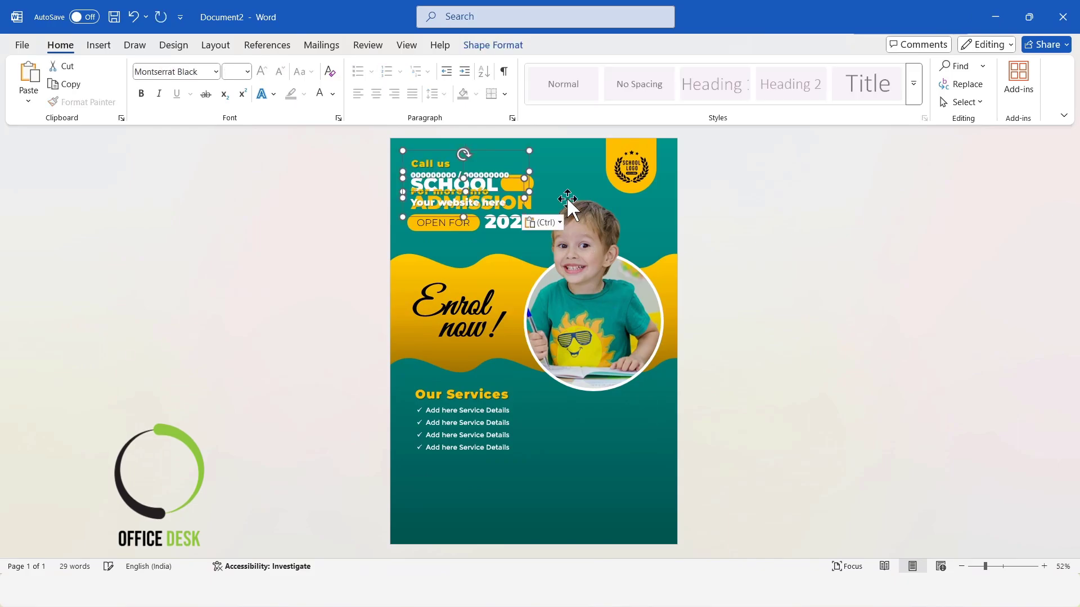
{"action": "left_click_drag", "start_coordinate": [514, 149], "coordinate": [523, 448]}
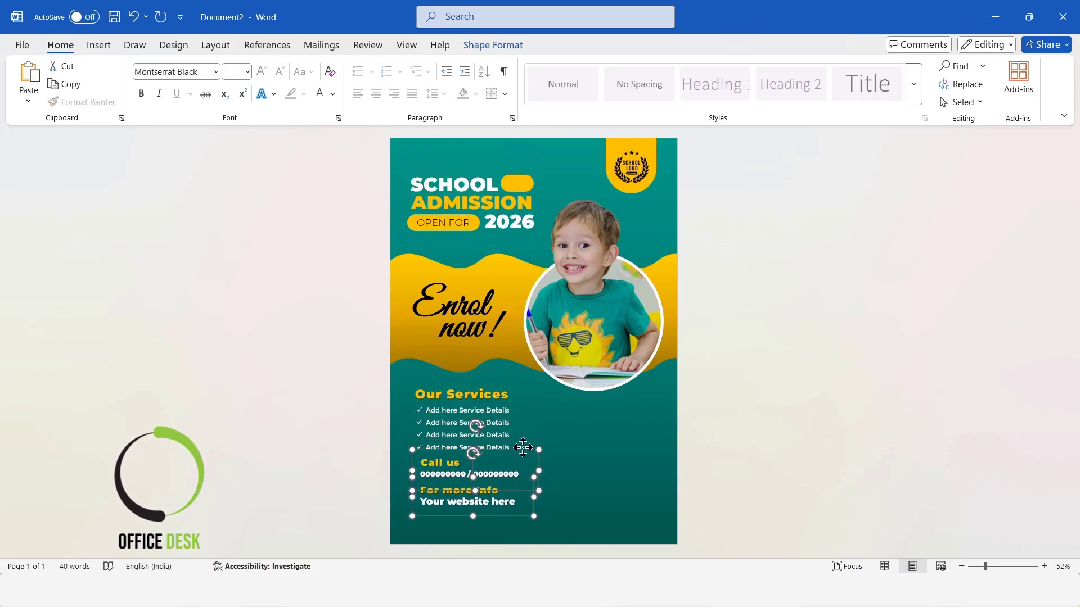
{"action": "left_click", "coordinate": [804, 439]}
Step: Move the "Our Services" heading and its list slightly up, away from the "Call us" text
{"action": "left_click", "coordinate": [466, 394]}
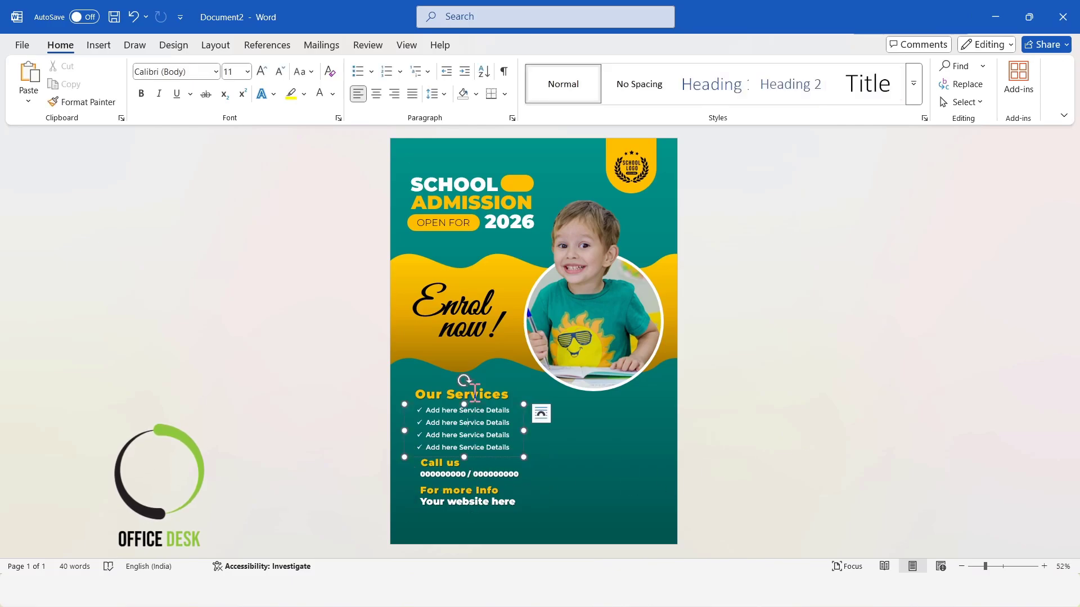
{"action": "left_click_drag", "start_coordinate": [480, 379], "coordinate": [480, 374]}
{"action": "left_click", "coordinate": [806, 408]}
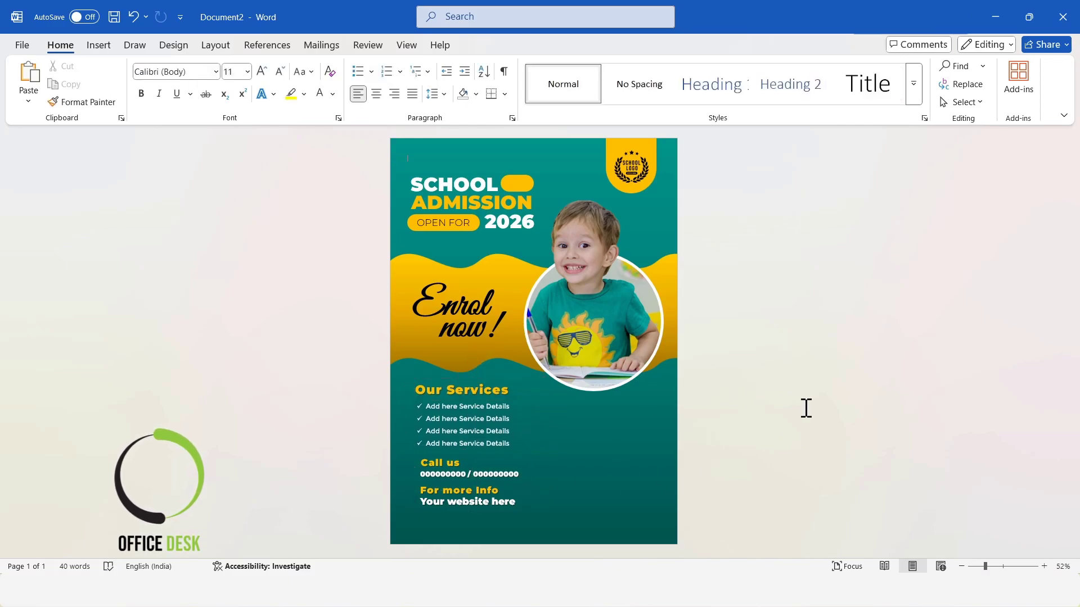
Step: Paste the copied "About us" text block and place it below the child's photo
{"action": "key", "text": "ctrl+v"}
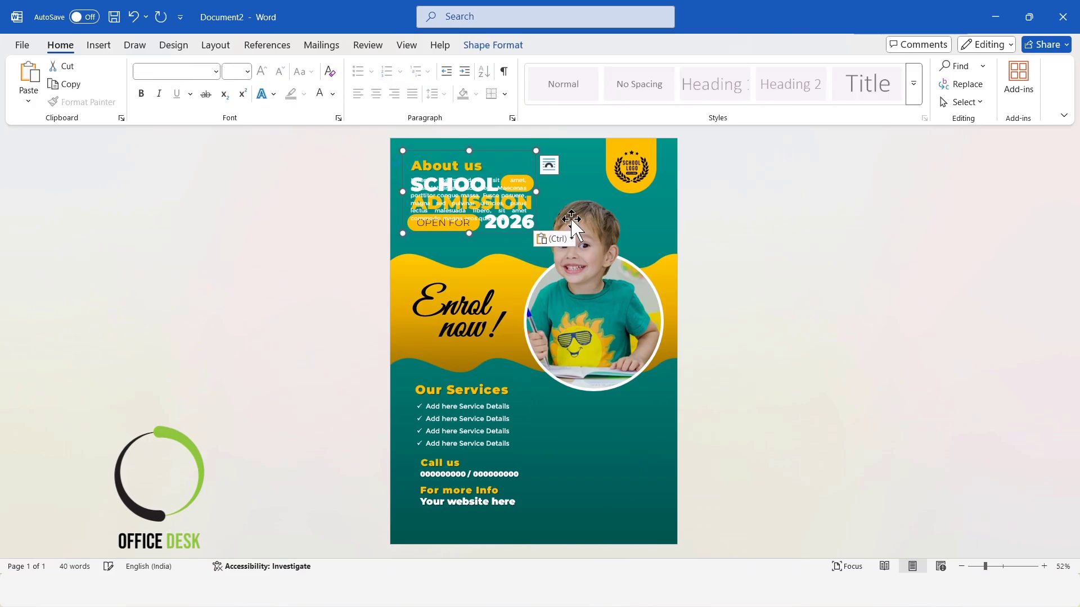
{"action": "left_click_drag", "start_coordinate": [512, 152], "coordinate": [640, 395]}
{"action": "left_click", "coordinate": [838, 387]}
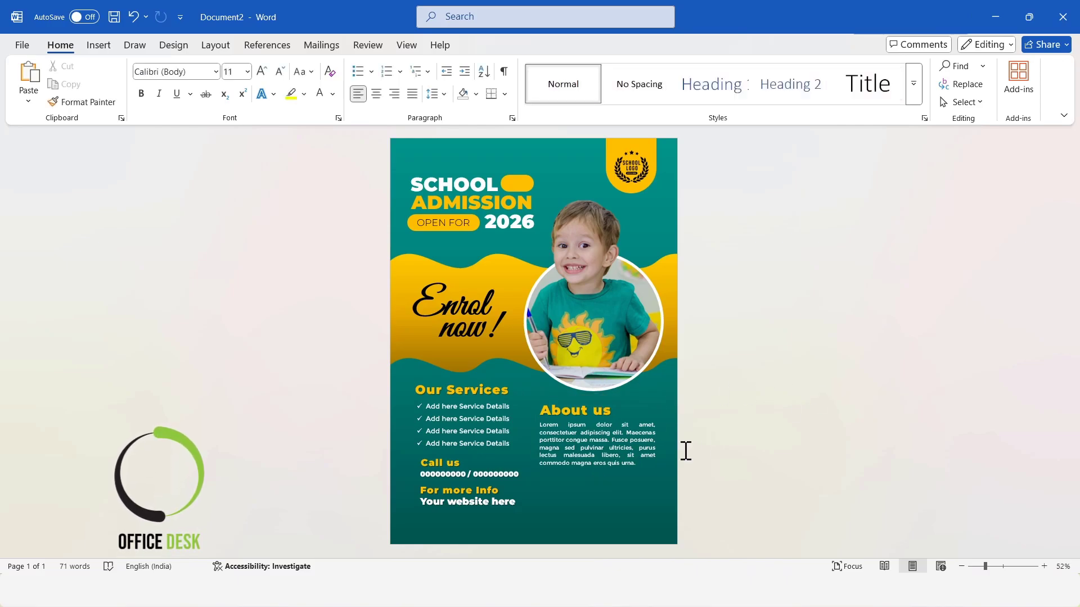
Step: Paste the copied address, phone and email text box and place it below the "About us" paragraph
{"action": "key", "text": "ctrl+v"}
{"action": "left_click_drag", "start_coordinate": [490, 154], "coordinate": [637, 477]}
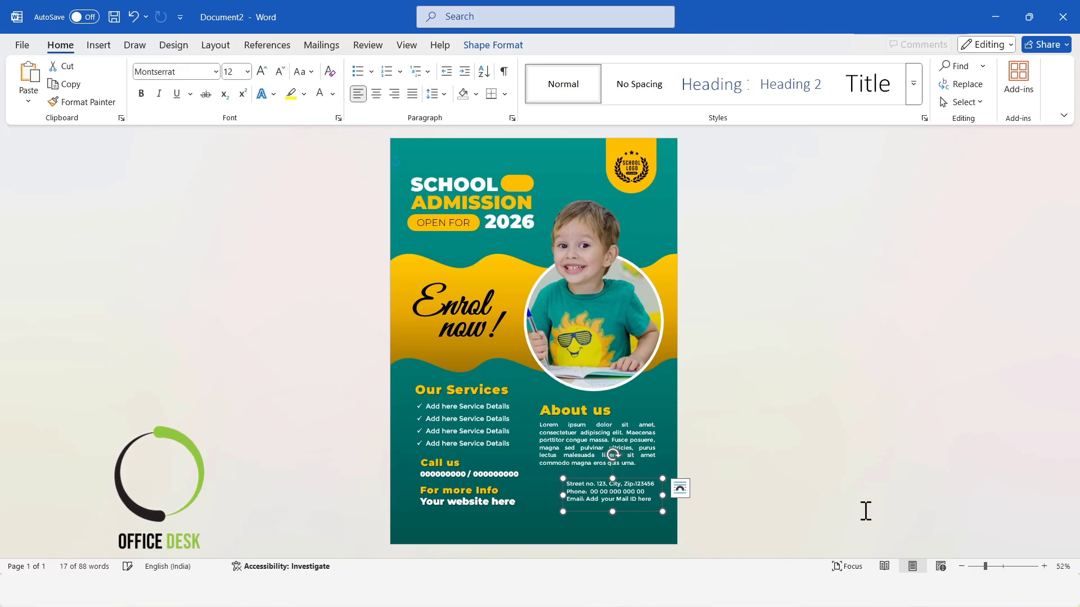
{"action": "left_click", "coordinate": [804, 457]}
Step: Shift the services heading, the list and the "Call us" and "For more Info" text boxes together slightly to the left
{"action": "left_click", "coordinate": [465, 499]}
{"action": "left_click", "coordinate": [450, 472], "text": "shift"}
{"action": "left_click", "coordinate": [443, 406], "text": "shift"}
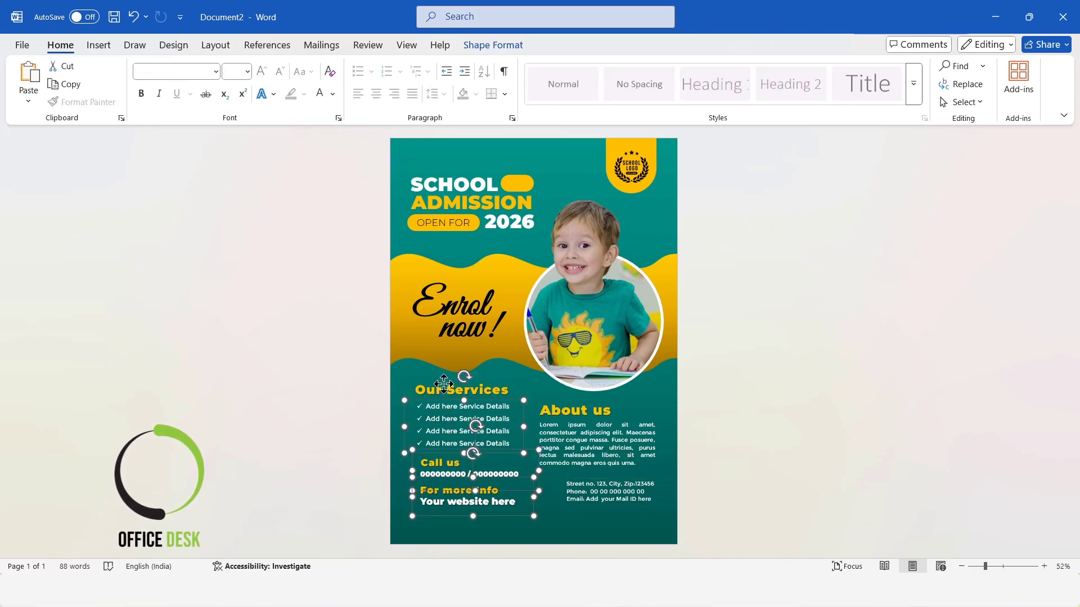
{"action": "key", "text": "ctrl+z"}
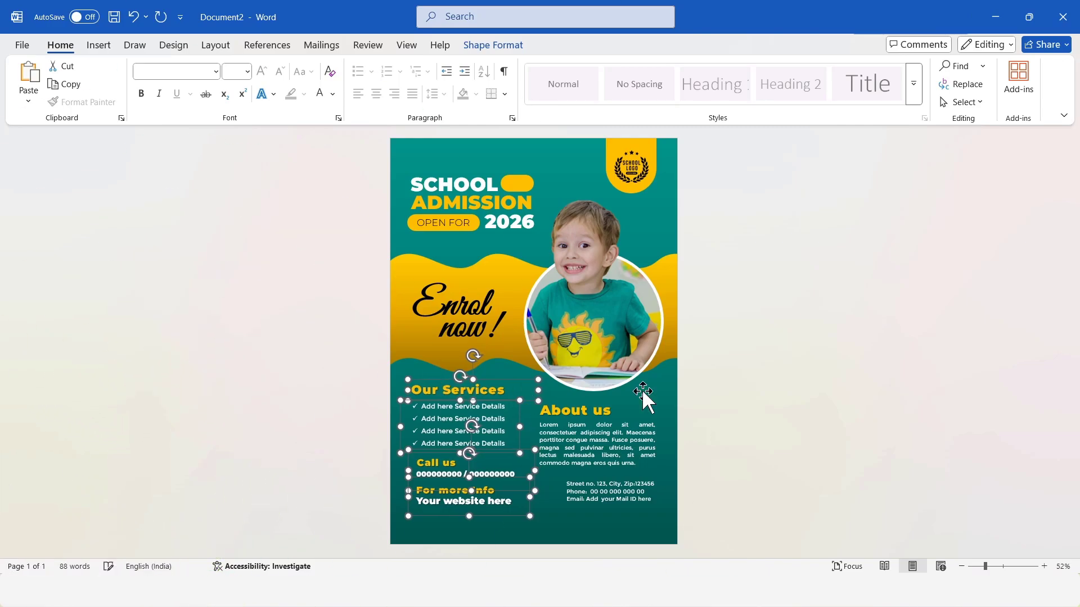
{"action": "left_click", "coordinate": [820, 415]}
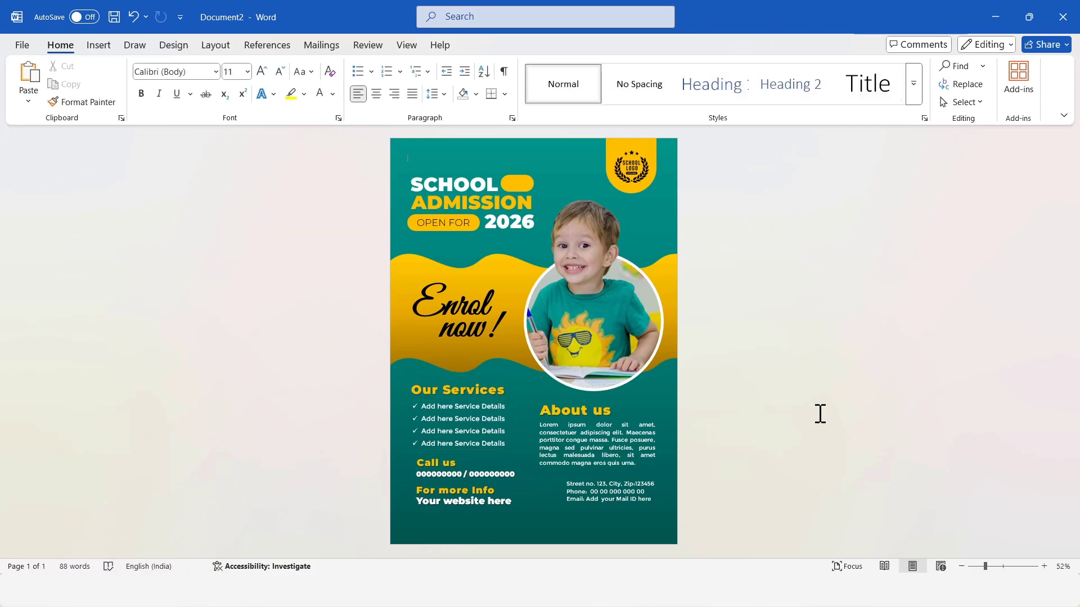
Step: Insert the picture Picture1.png from the device and set its text wrapping to In Front of Text
{"action": "left_click", "coordinate": [97, 45]}
{"action": "left_click", "coordinate": [149, 95]}
{"action": "left_click", "coordinate": [177, 141]}
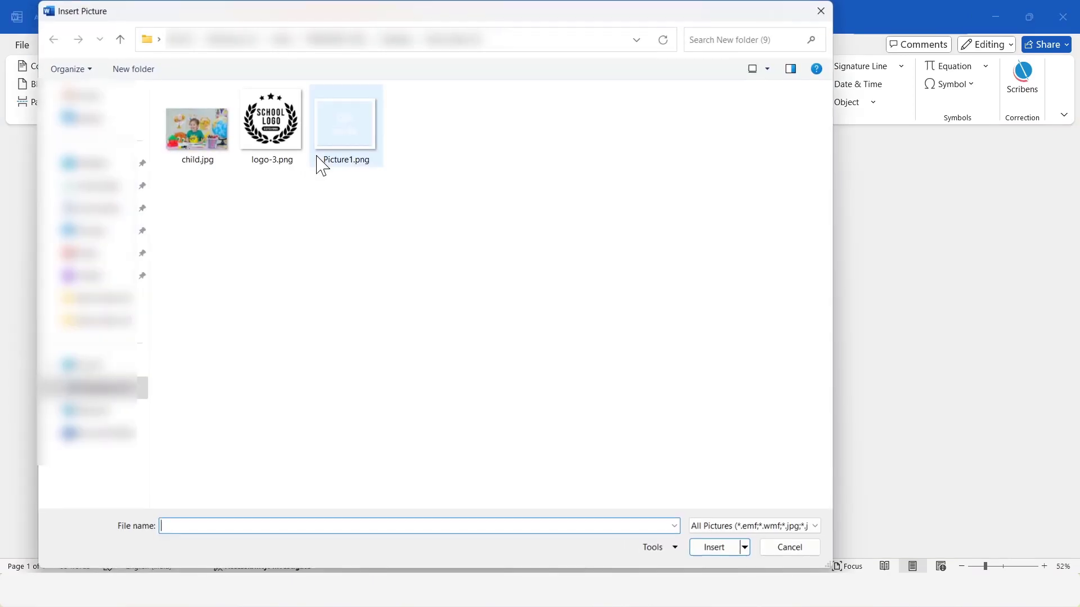
{"action": "left_click", "coordinate": [348, 158]}
{"action": "left_click", "coordinate": [713, 547]}
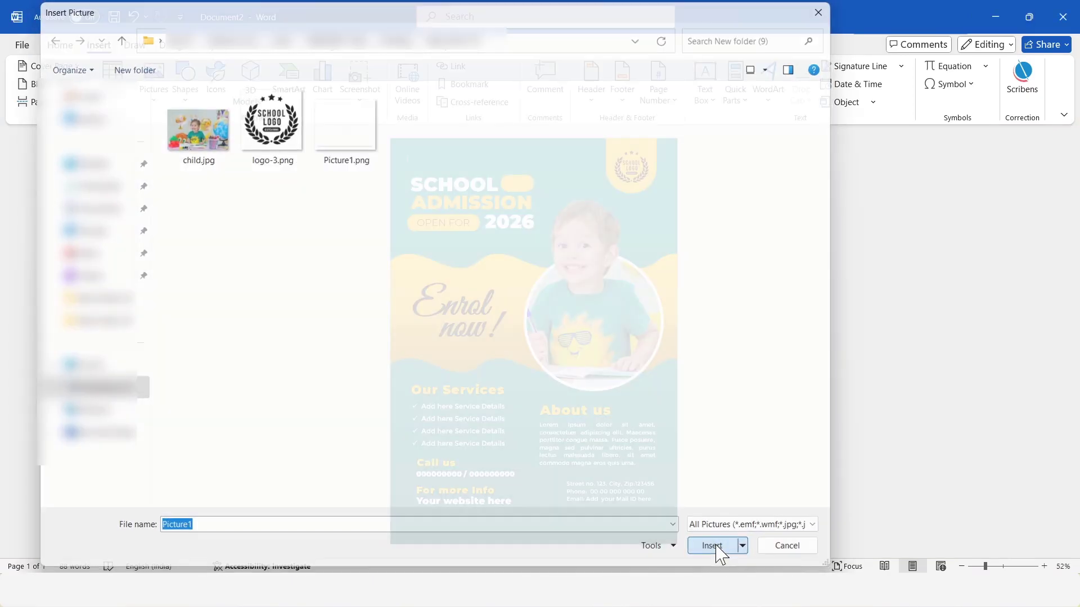
{"action": "left_click", "coordinate": [785, 90]}
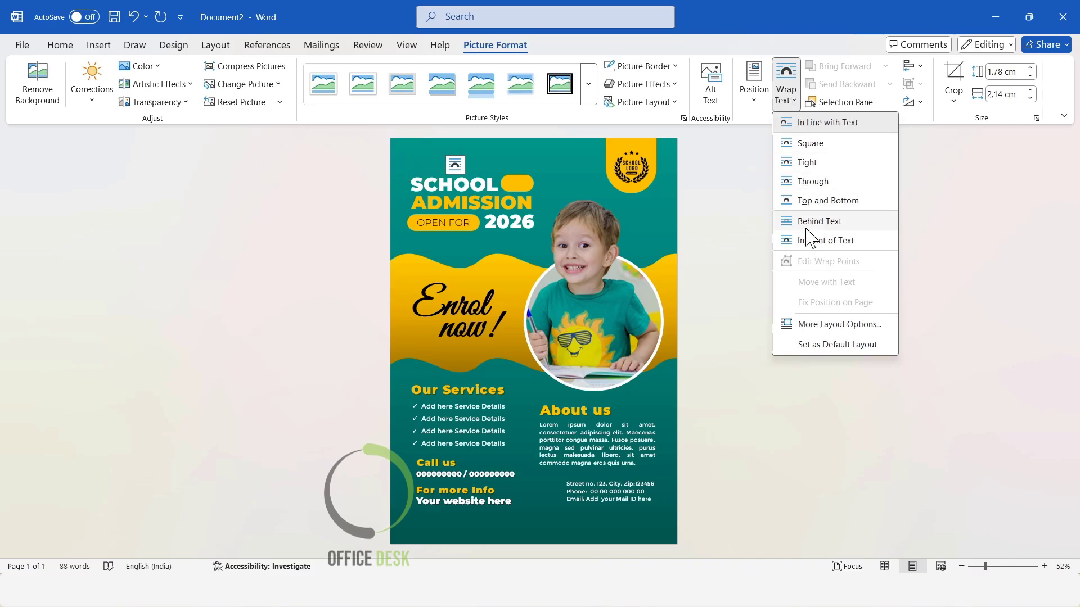
{"action": "left_click", "coordinate": [810, 240]}
Step: Place the QR code picture beside the address and contact details, on their left
{"action": "left_click_drag", "start_coordinate": [454, 164], "coordinate": [498, 333]}
{"action": "left_click_drag", "start_coordinate": [511, 374], "coordinate": [549, 490]}
{"action": "left_click", "coordinate": [897, 465]}
Step: Shift the QR code picture and the address and contact text box together slightly to the right, under the "About us" paragraph
{"action": "left_click", "coordinate": [547, 484]}
{"action": "left_click", "coordinate": [614, 476]}
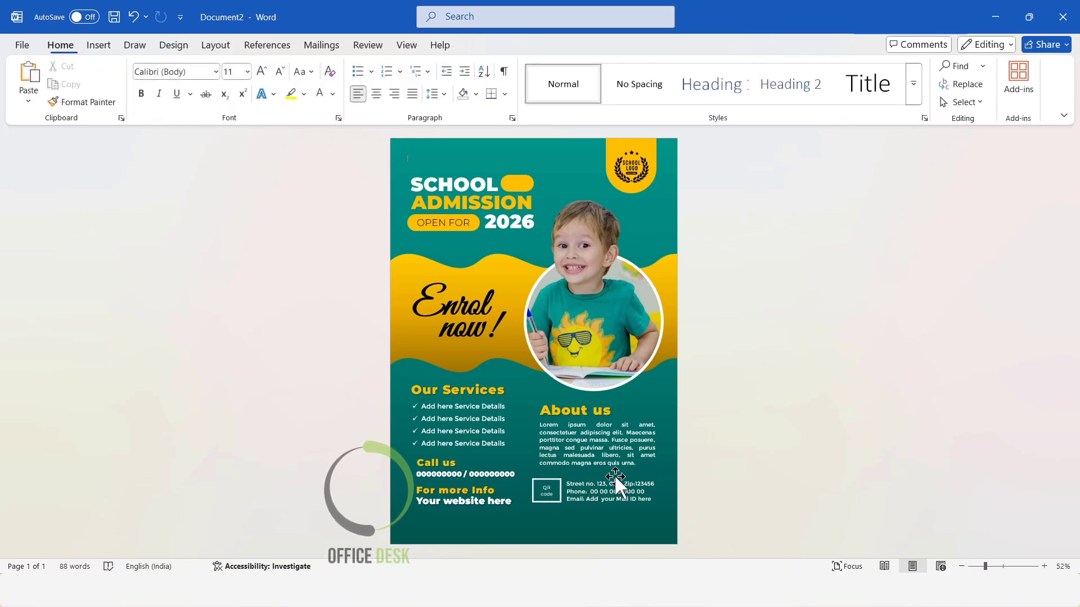
{"action": "left_click", "coordinate": [552, 487], "text": "shift"}
{"action": "key", "text": "Right"}
{"action": "key", "text": "Right"}
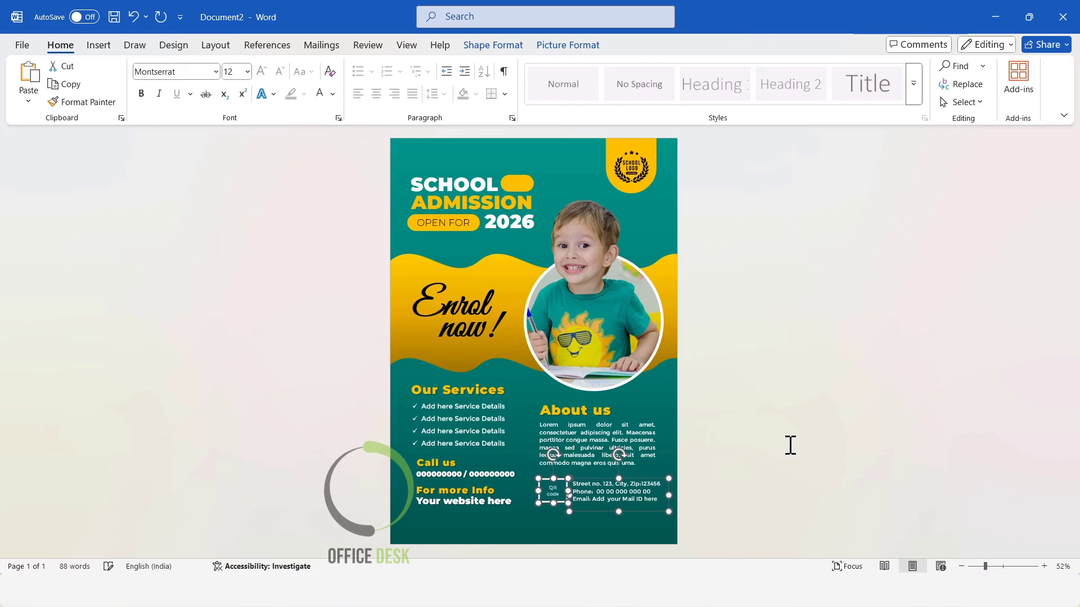
{"action": "left_click", "coordinate": [810, 444]}
Step: Nudge the address, phone and email text box up slightly beside the QR code
{"action": "left_click", "coordinate": [642, 485]}
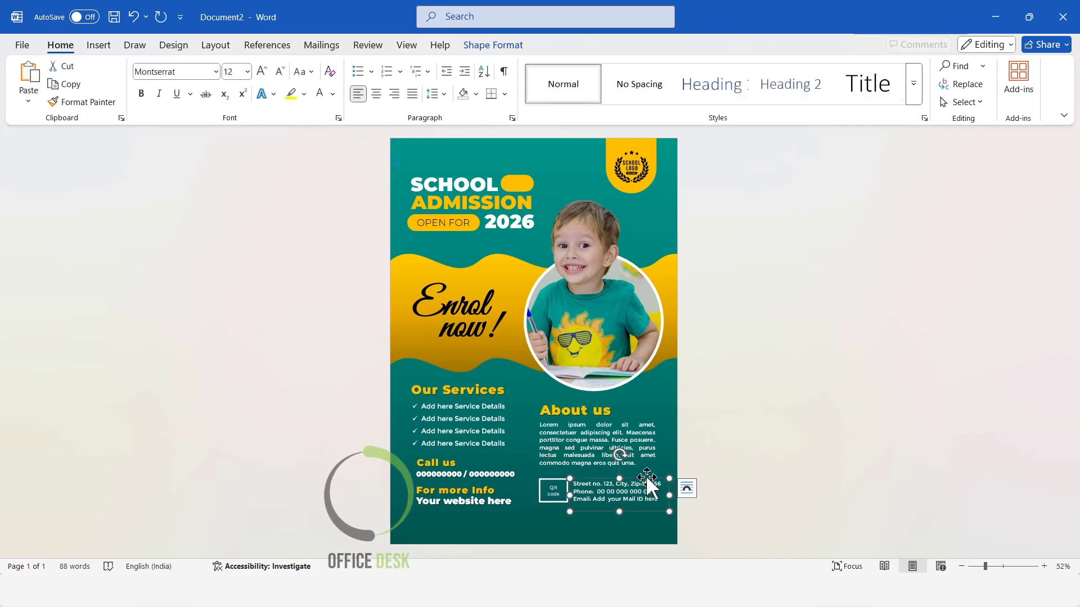
{"action": "key", "text": "Up"}
{"action": "left_click", "coordinate": [792, 488]}
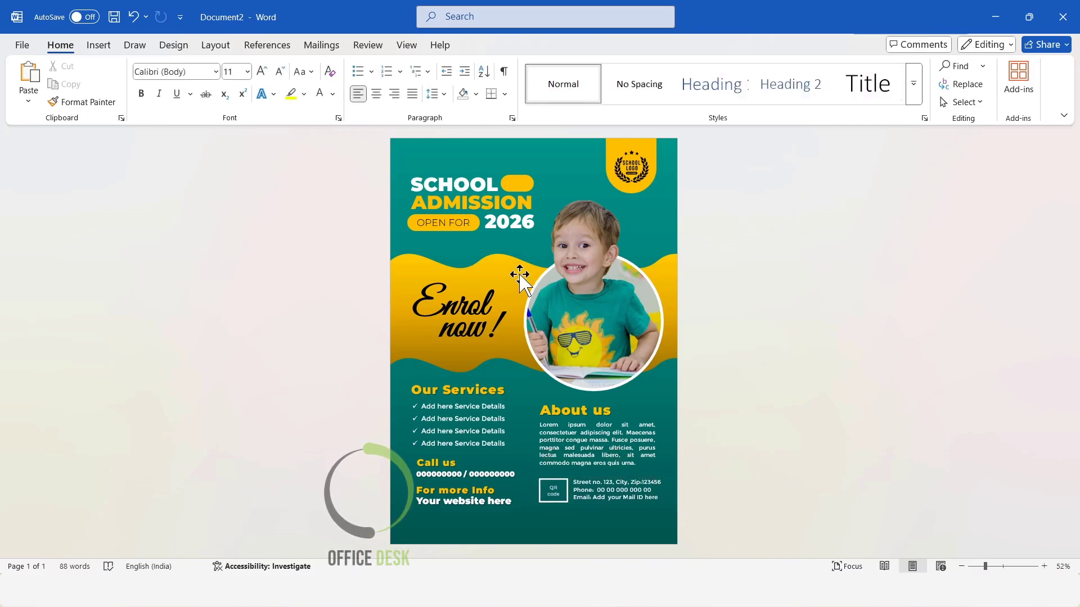
Step: Duplicate the golden wave band and place the copy along the bottom edge of the flyer
{"action": "left_click", "coordinate": [500, 259]}
{"action": "mouse_move", "coordinate": [505, 270]}
{"action": "left_mouse_down"}
{"action": "mouse_move", "coordinate": [521, 366]}
{"action": "mouse_move", "coordinate": [511, 540]}
{"action": "mouse_move", "coordinate": [585, 524]}
{"action": "left_mouse_up"}
Step: Fill the left half of the bottom wave with the third gradient variation in the last row
{"action": "left_click", "coordinate": [494, 535]}
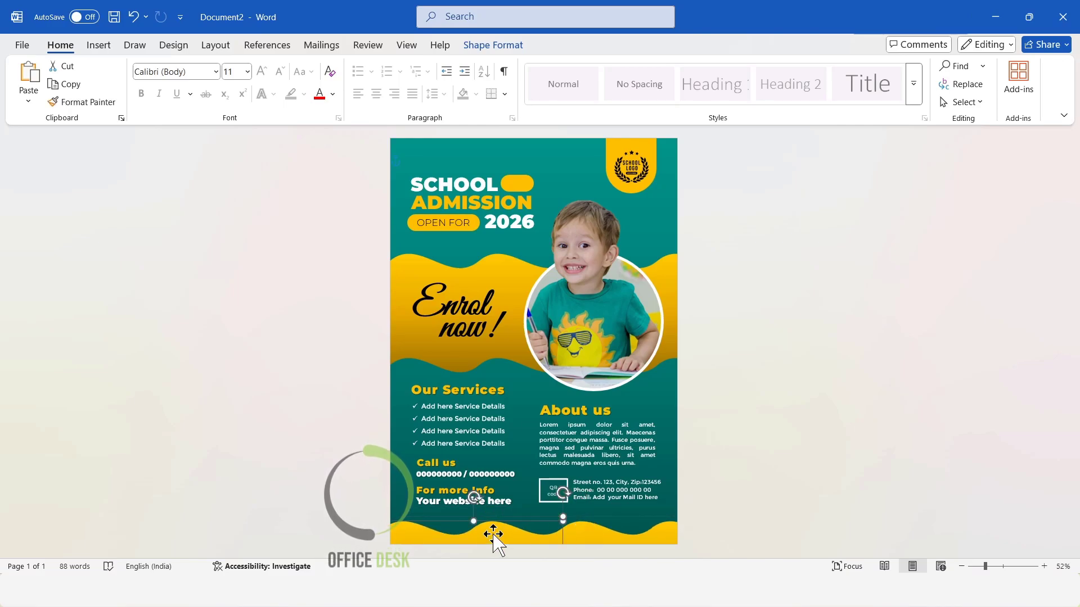
{"action": "left_click", "coordinate": [493, 45]}
{"action": "left_click", "coordinate": [350, 65]}
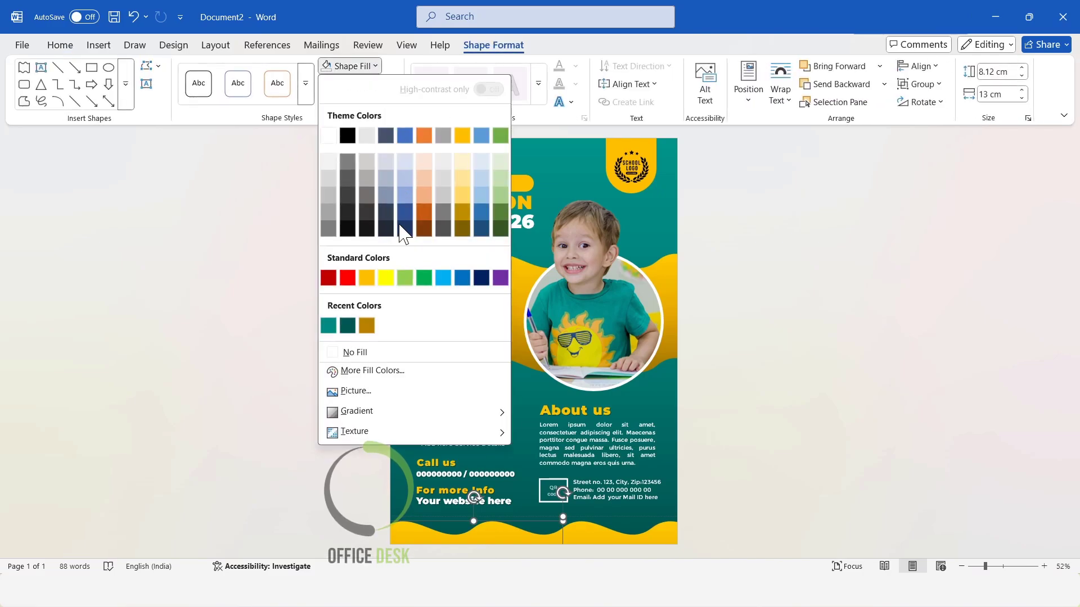
{"action": "mouse_move", "coordinate": [401, 416]}
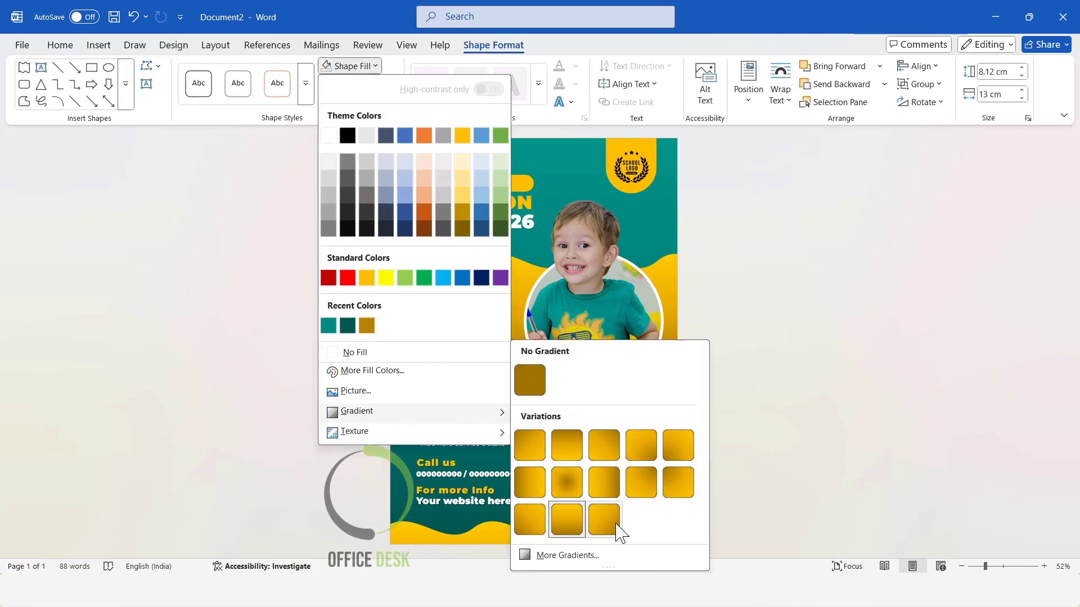
{"action": "left_click", "coordinate": [613, 527]}
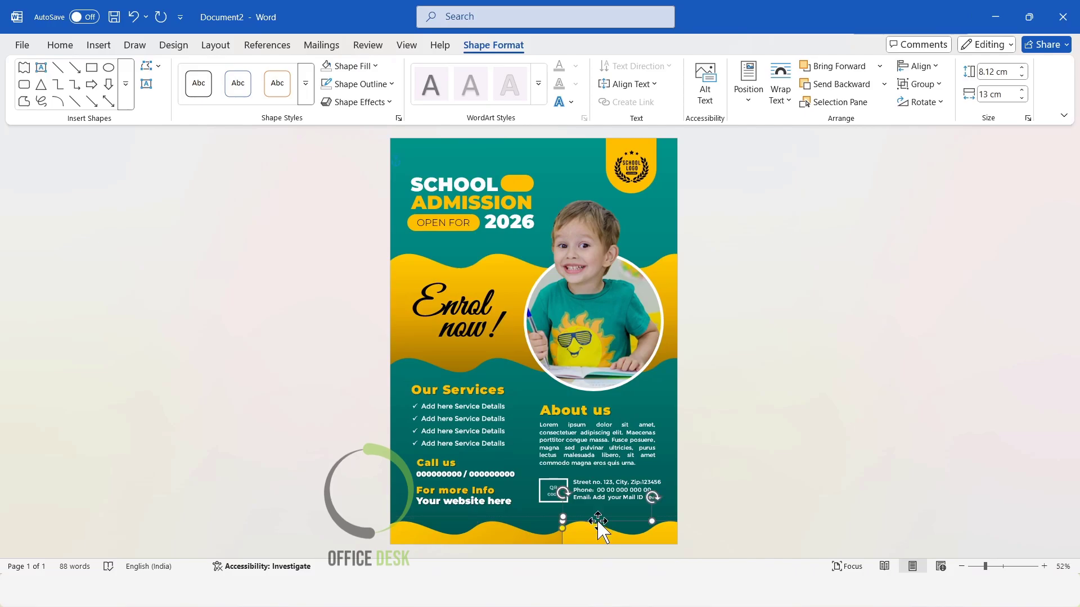
Step: Fill the right half of the bottom wave with the middle gradient variation in the last row
{"action": "left_click", "coordinate": [354, 66]}
{"action": "mouse_move", "coordinate": [386, 415]}
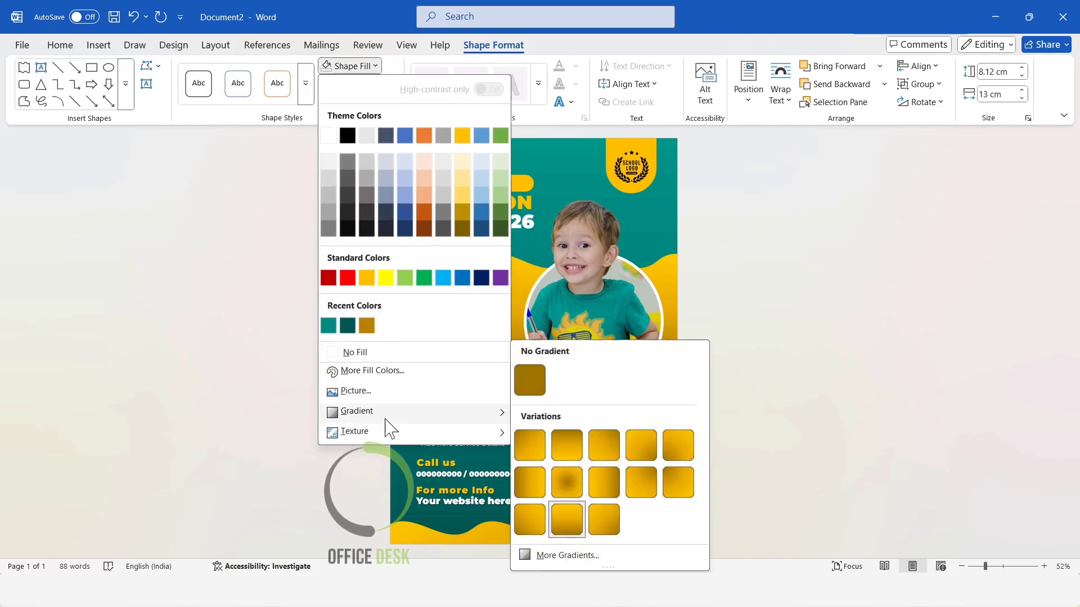
{"action": "left_click", "coordinate": [571, 520]}
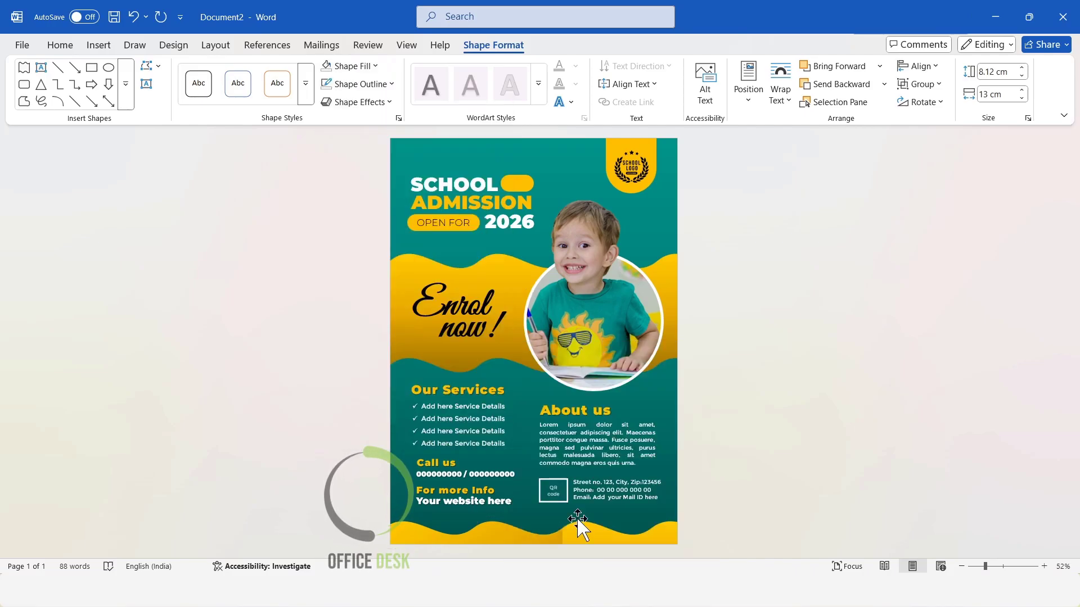
{"action": "left_click", "coordinate": [852, 452]}
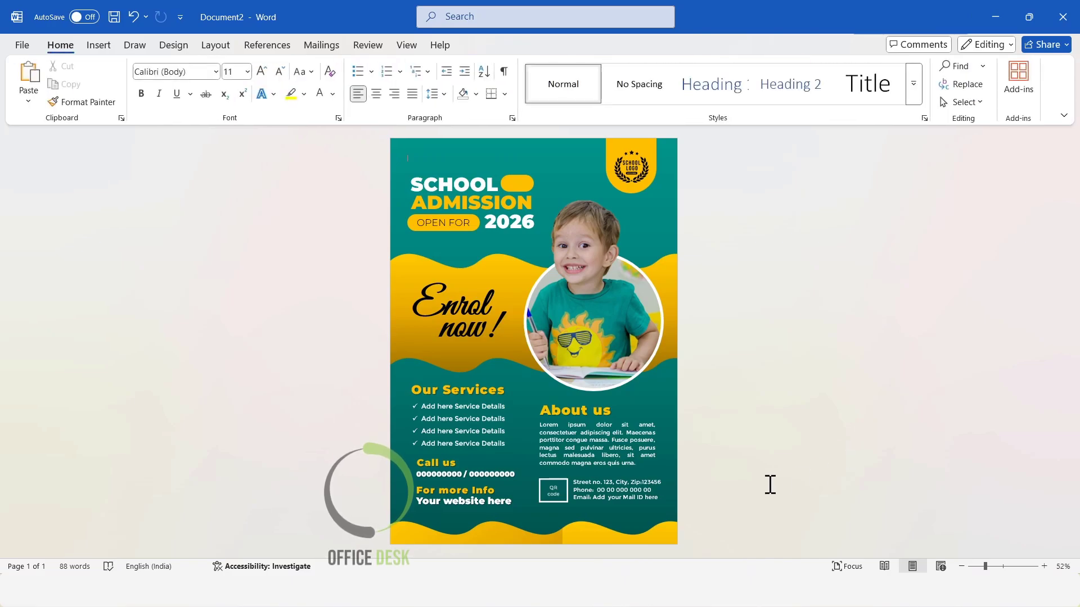
Step: Select both overlapping child pictures and apply the sharpen preset of 25%
{"action": "left_click", "coordinate": [587, 221]}
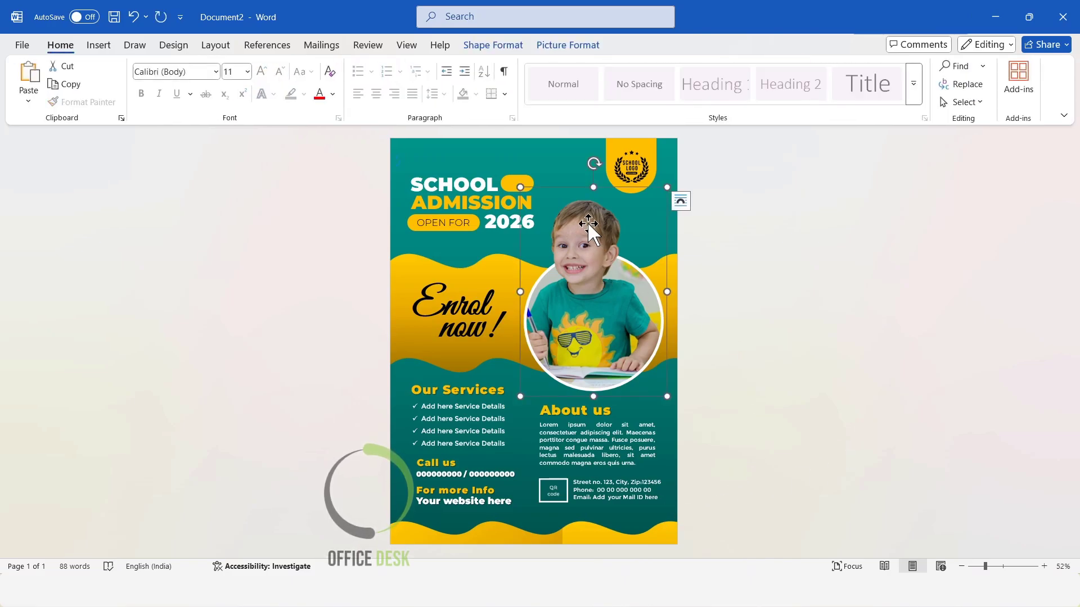
{"action": "left_click", "coordinate": [579, 49]}
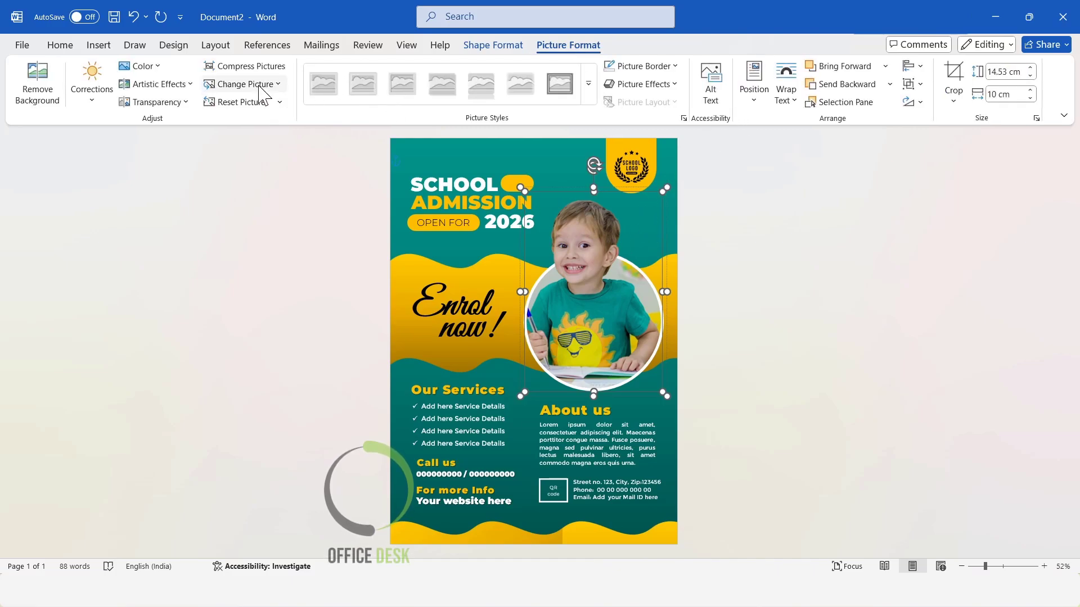
{"action": "right_click", "coordinate": [575, 242]}
{"action": "left_click", "coordinate": [618, 563]}
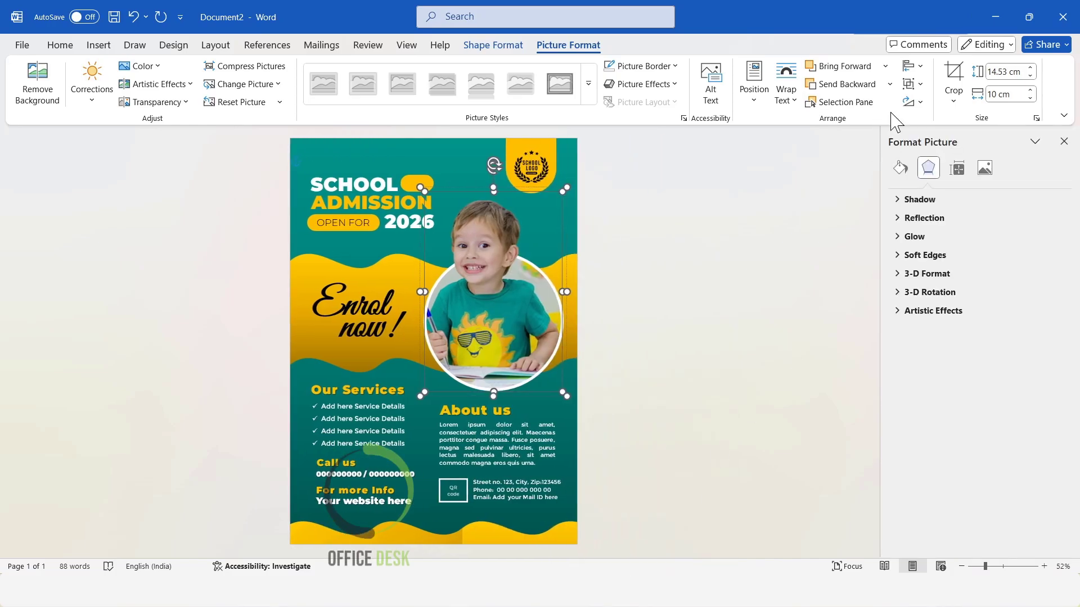
{"action": "left_click", "coordinate": [984, 168]}
{"action": "left_click", "coordinate": [908, 199]}
{"action": "left_click", "coordinate": [1041, 234]}
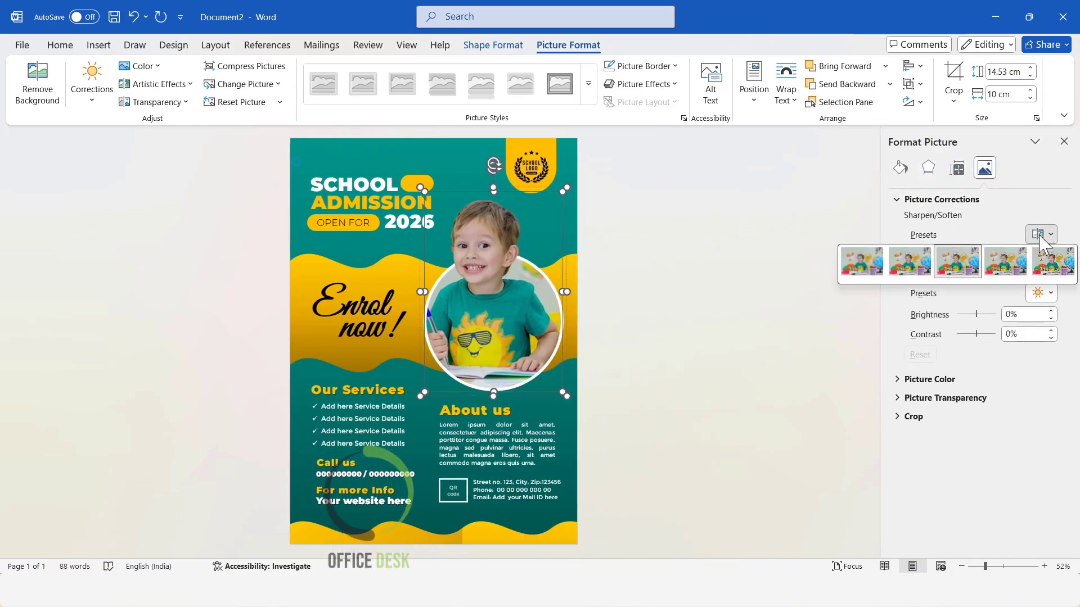
{"action": "left_click", "coordinate": [1015, 264]}
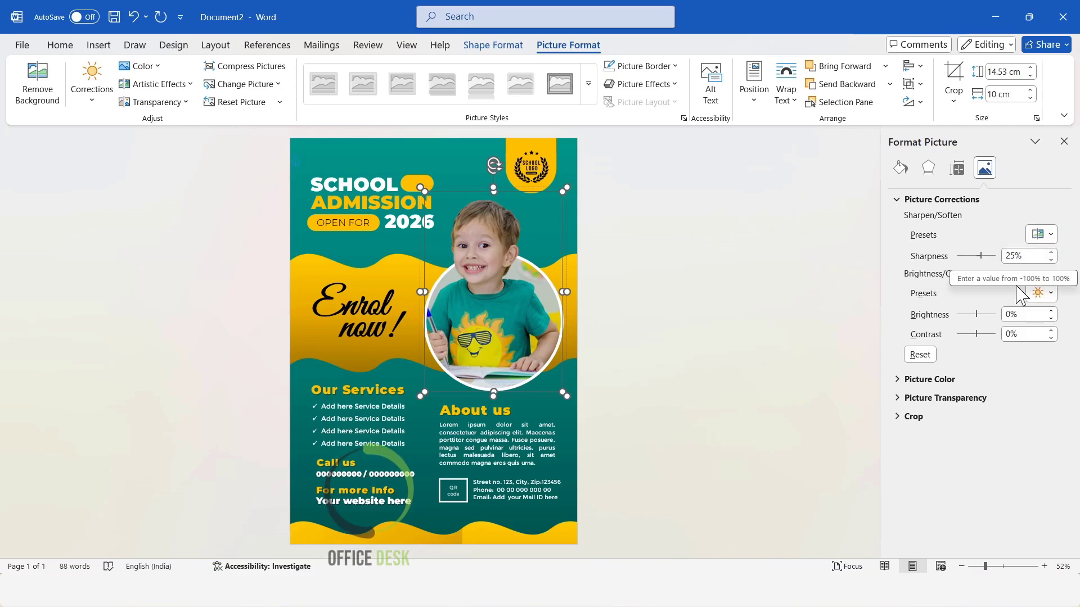
Step: Apply the 0% brightness, 20% contrast preset to the child pictures and close the picture formatting options
{"action": "left_click", "coordinate": [1048, 294]}
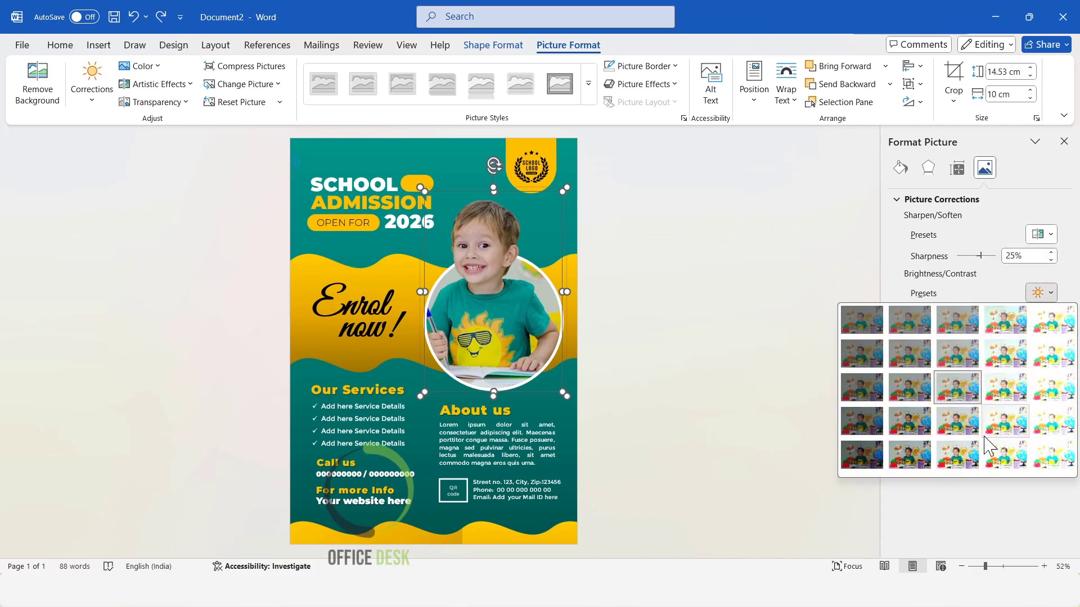
{"action": "left_click", "coordinate": [959, 426]}
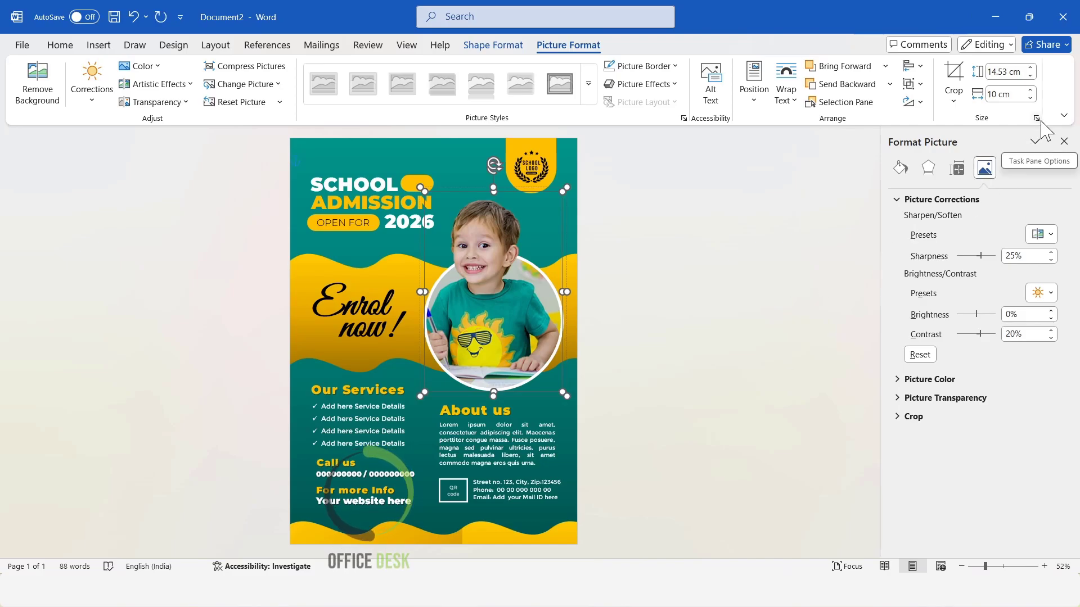
{"action": "left_click", "coordinate": [1063, 142]}
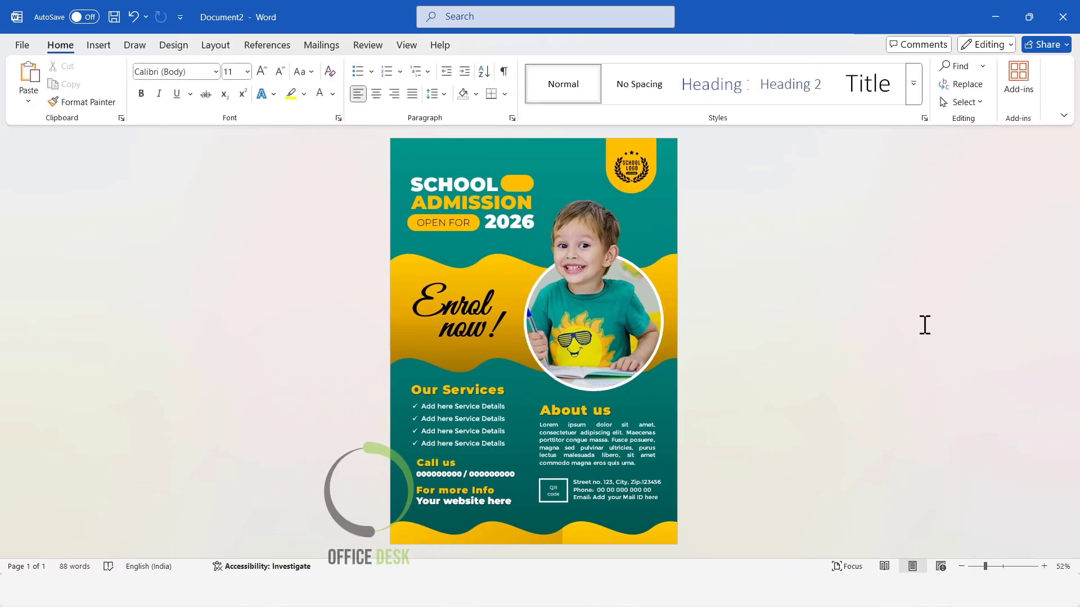